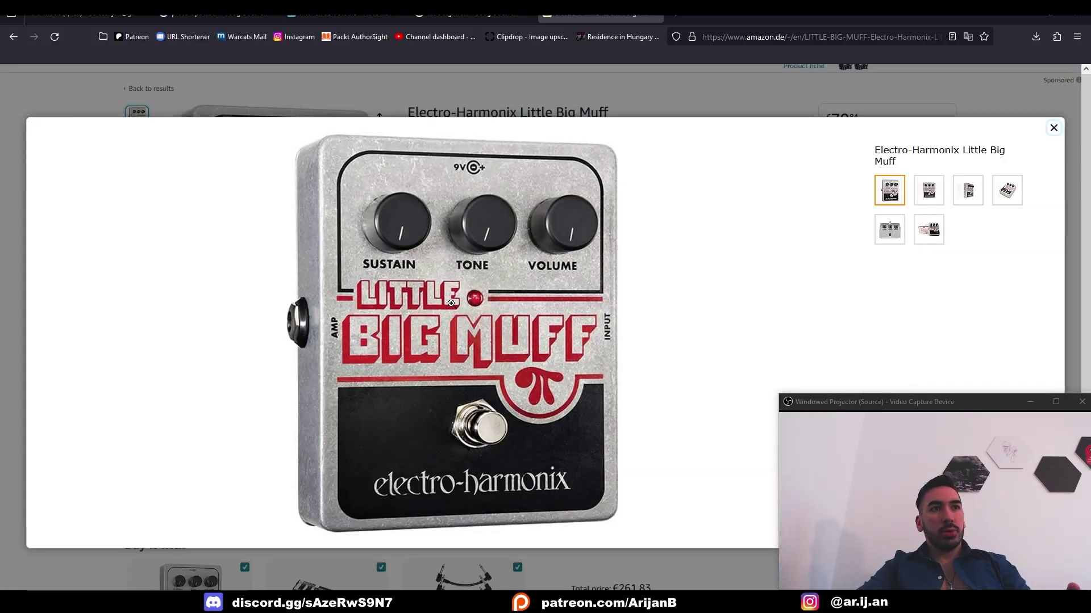
Save the enlarged Little Big Muff product image as ref in a new Big Muff folder inside Tutorials, and close the image viewer
right_click(454, 306)
click(487, 335)
key(ctrl+shift+n)
text(Big Muff)
key(Return)
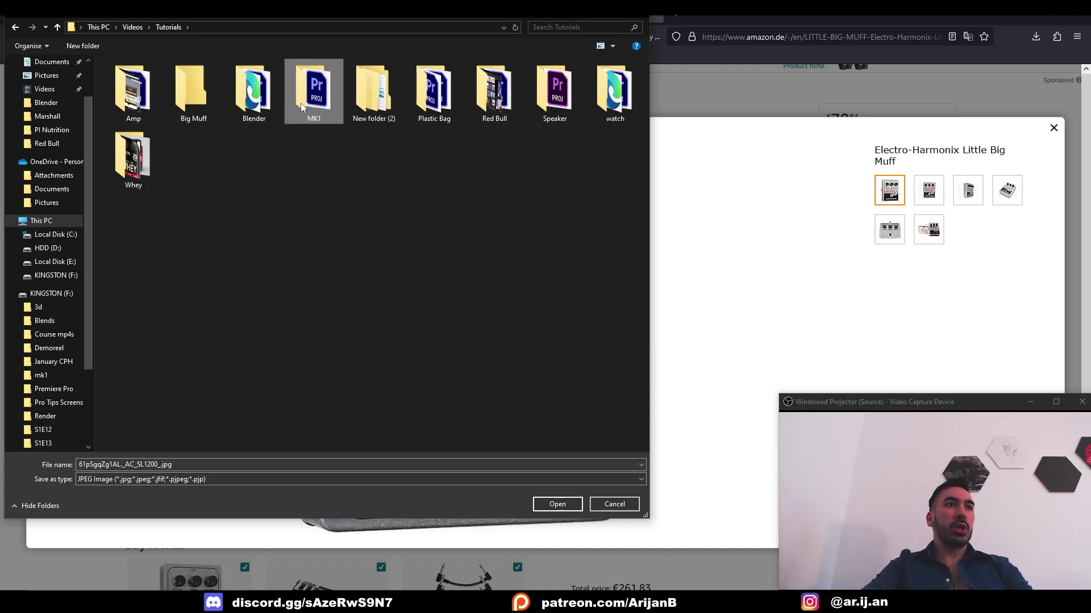
key(Return)
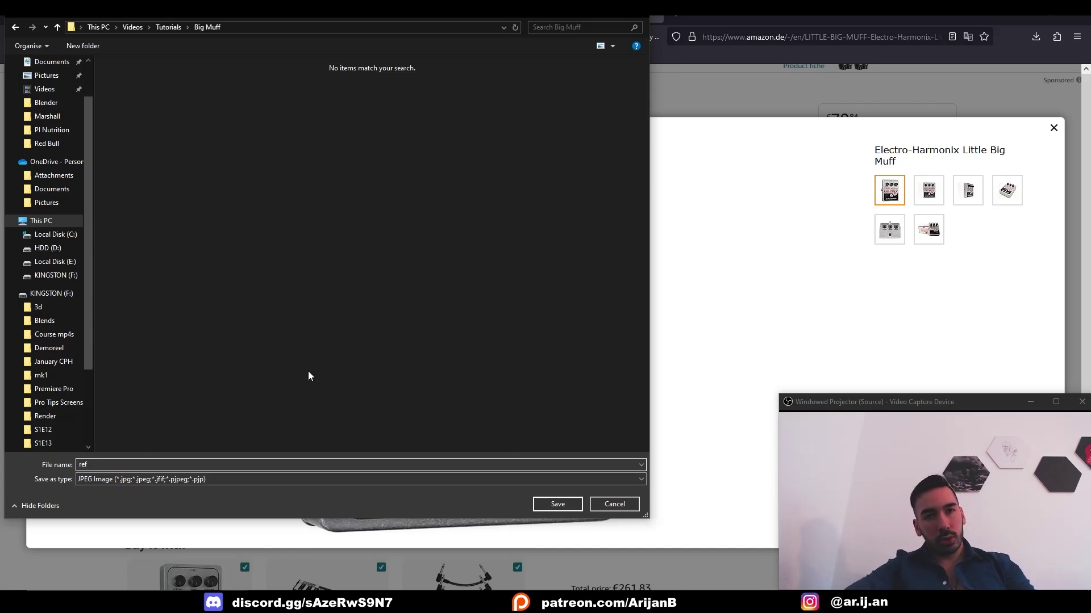
key(Return)
key(Escape)
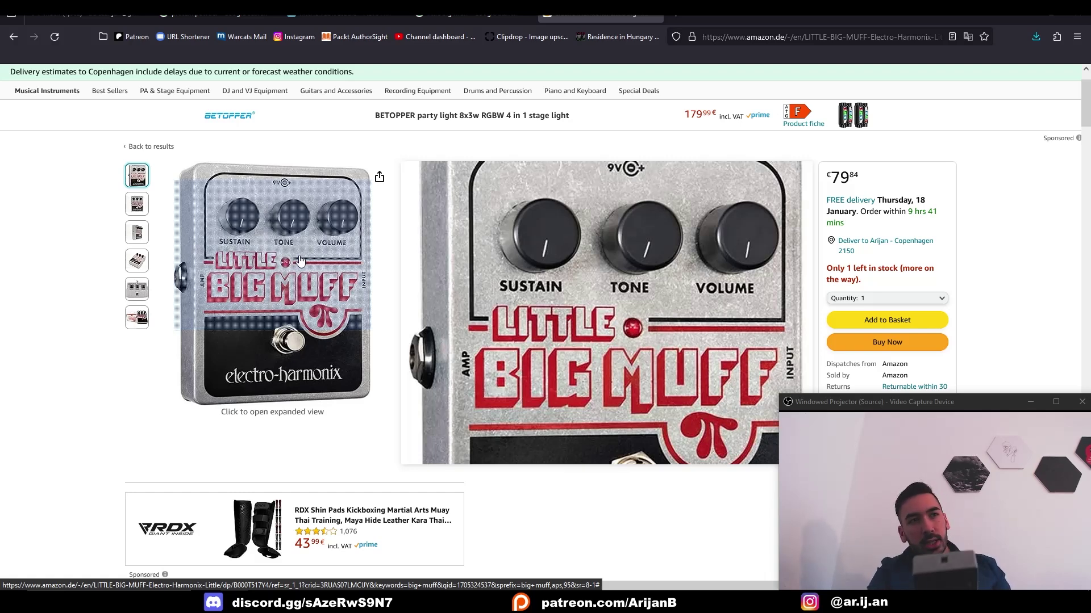
Look through the other product photos and the little big muff image results for further reference views of the pedal
mouse_move(135, 262)
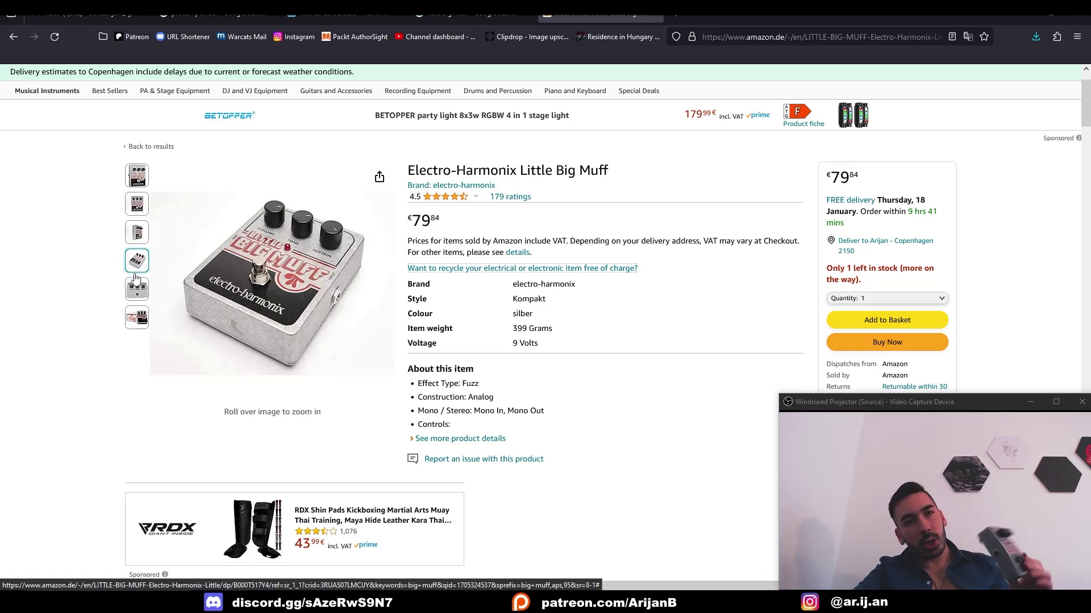
key(ctrl+Page_Up)
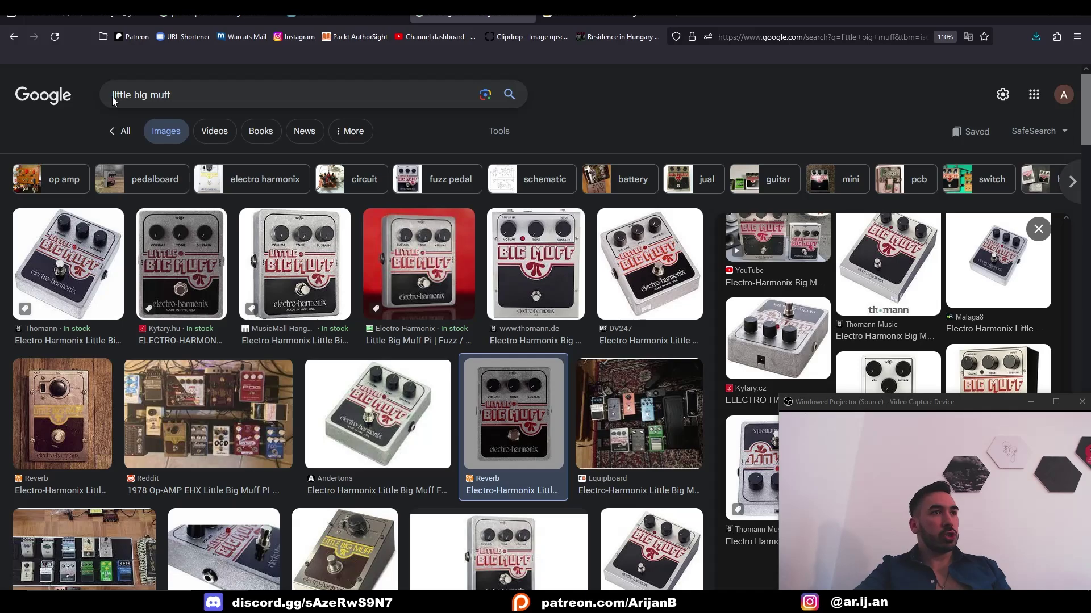
scroll(244, 266, down, 10)
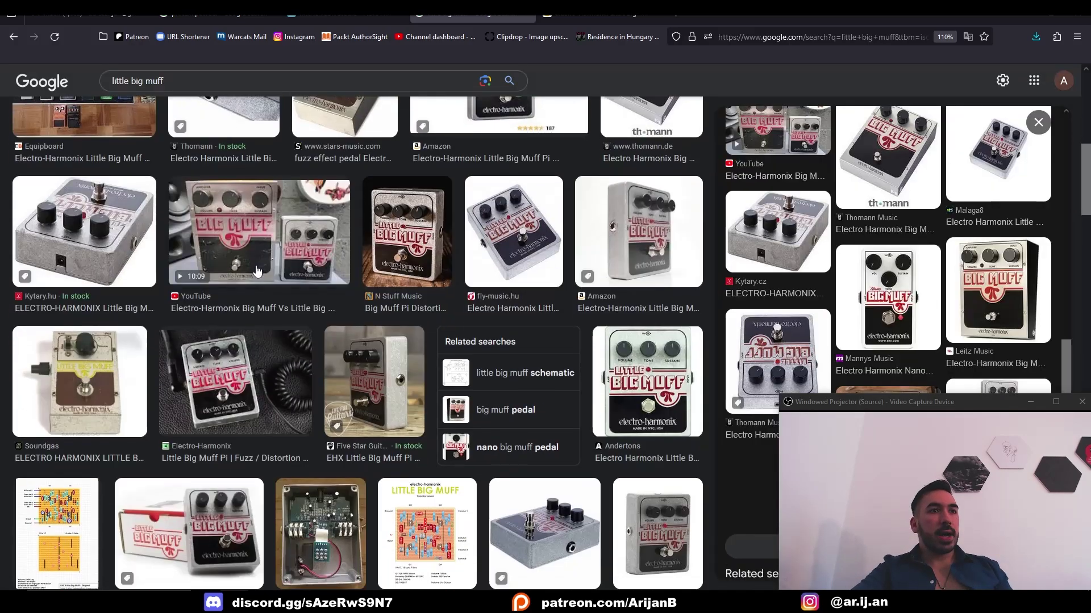
scroll(225, 311, up, 2)
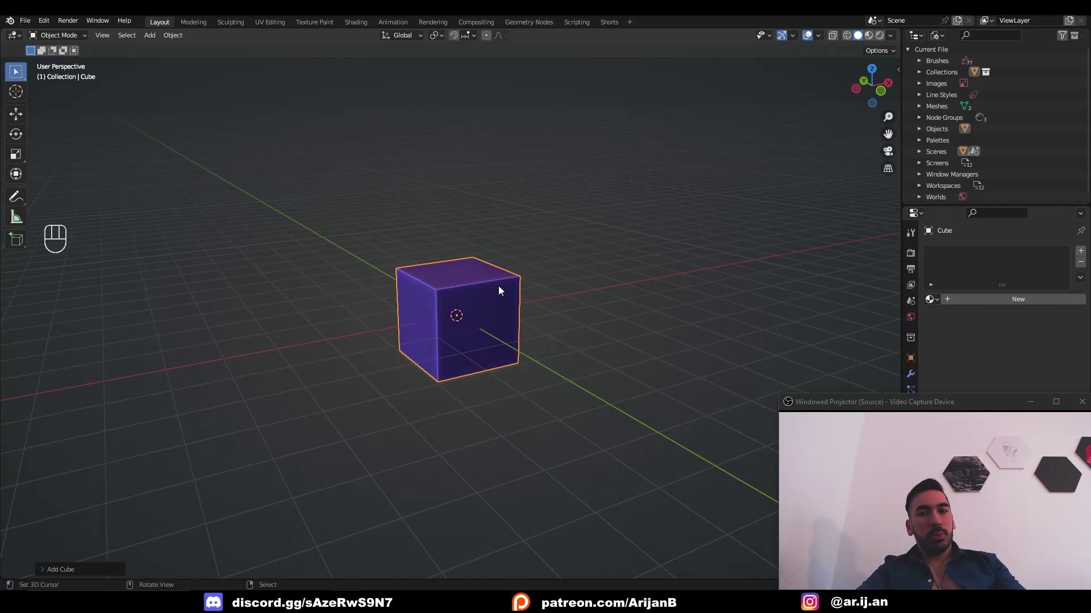
Try to add a saved pedal photo as a reference image in the top view
key(KP_7)
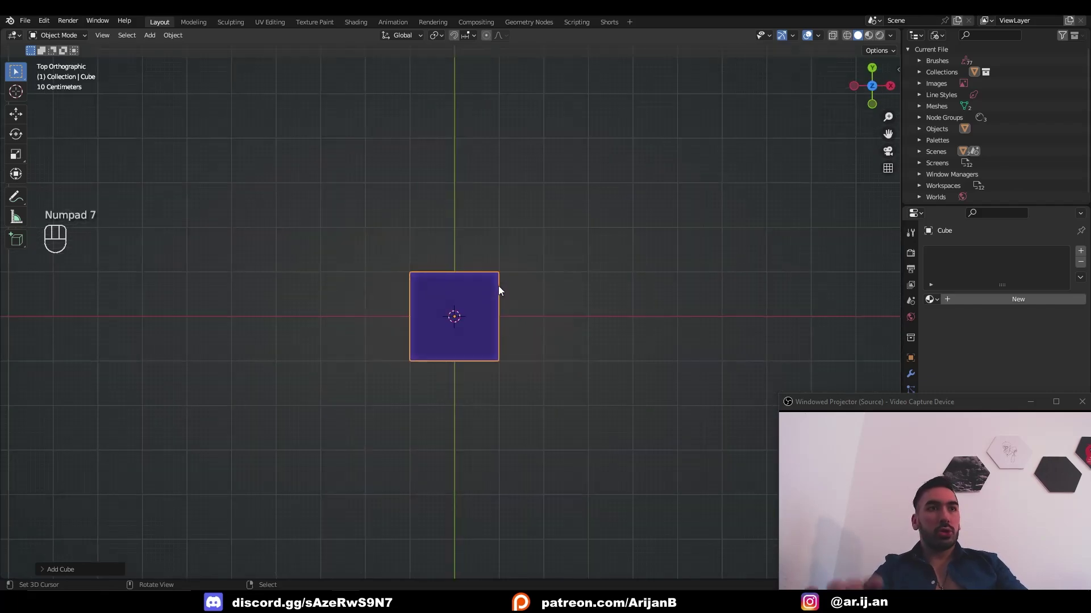
key(shift+a)
mouse_move(479, 419)
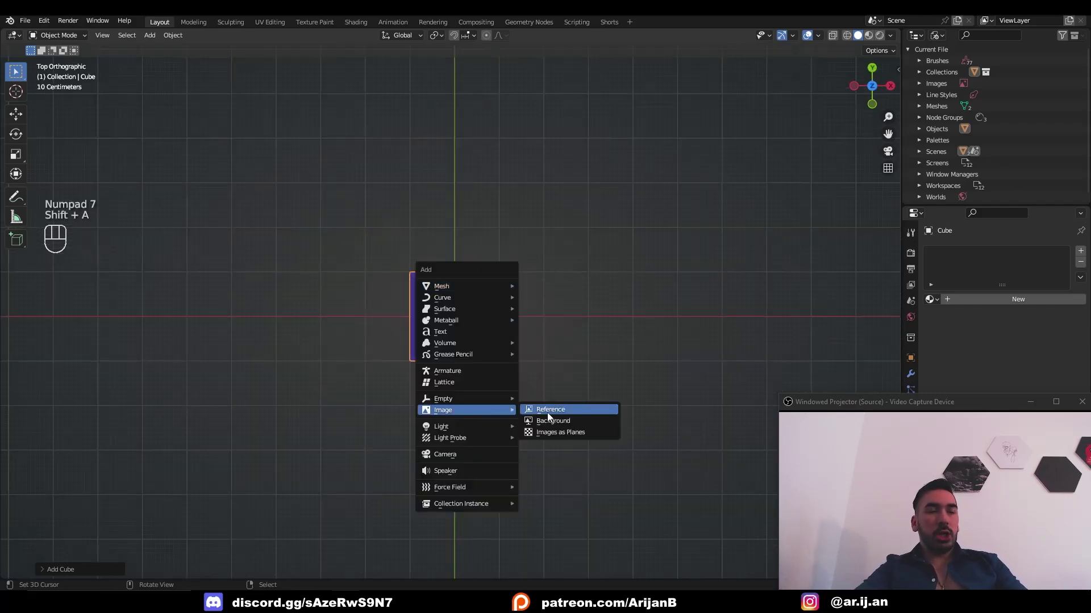
click(547, 413)
double_click(428, 183)
click(427, 184)
double_click(427, 184)
key(s)
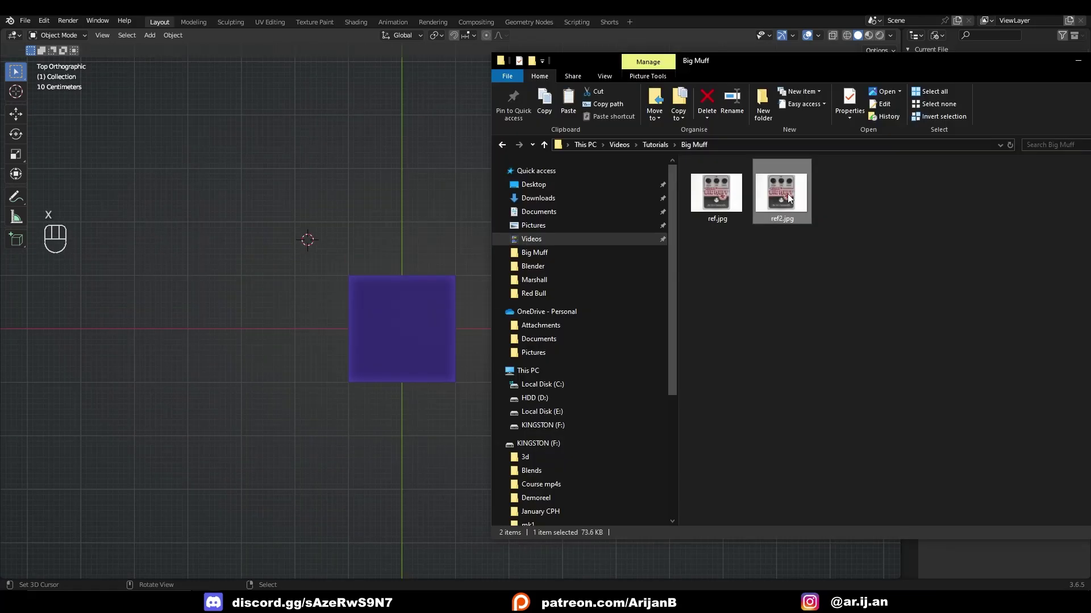
Bring ref2.jpg from the Big Muff folder into the top view as a reference image
drag(788, 198, 233, 236)
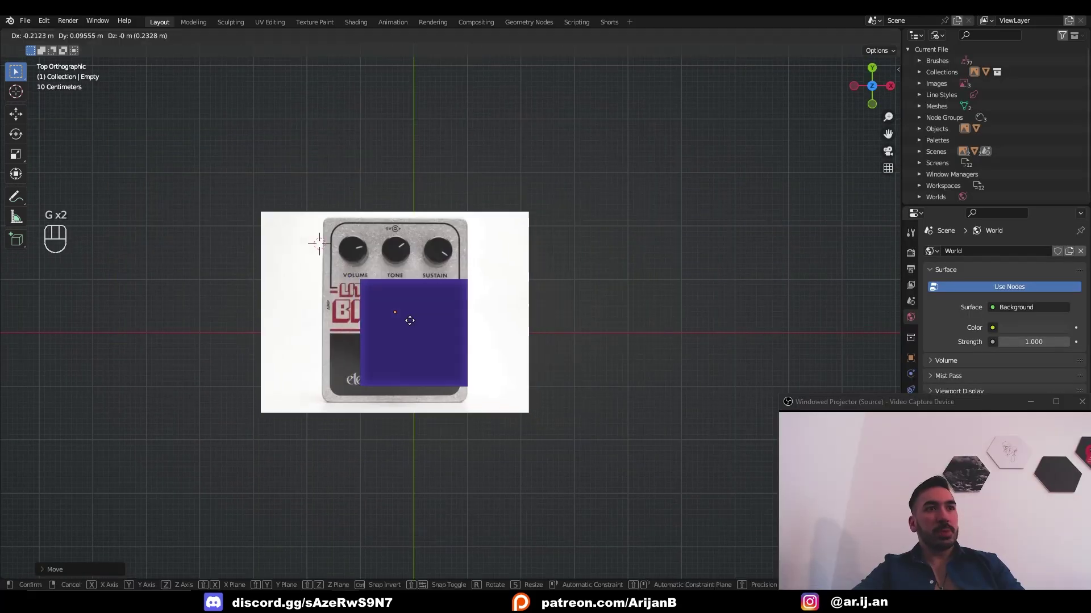
Lower the reference image along the Z axis by about 2 m so that it lies well below the cube
click(375, 316)
middle_drag(329, 298, 358, 229)
key(g)
key(z)
click(427, 334)
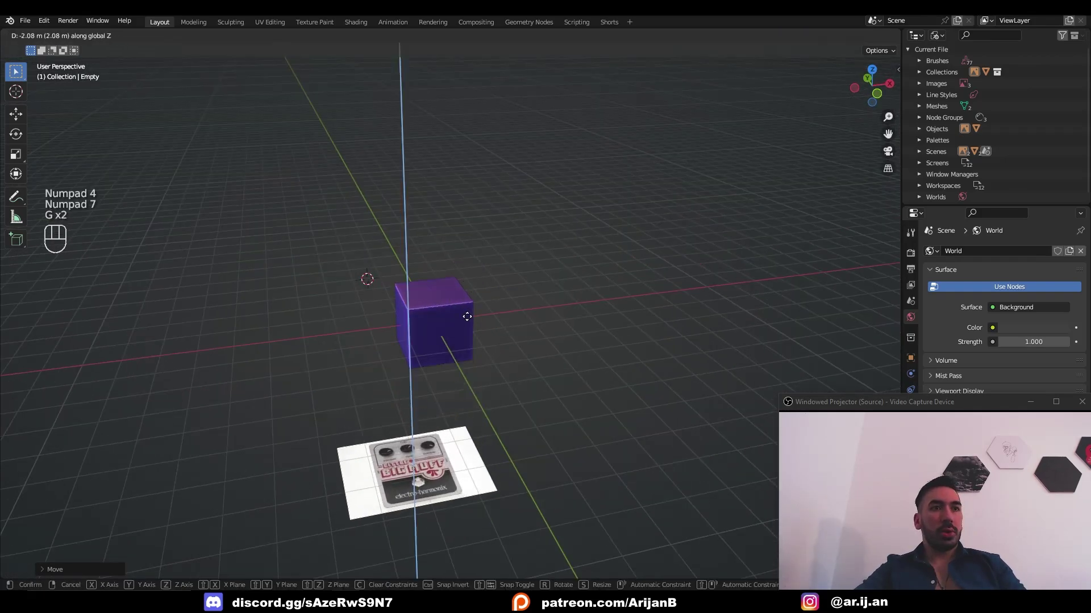
click(465, 352)
Centre the pedal of the reference image on the world origin in top view and reduce the image's opacity to about 0.45
key(KP_7)
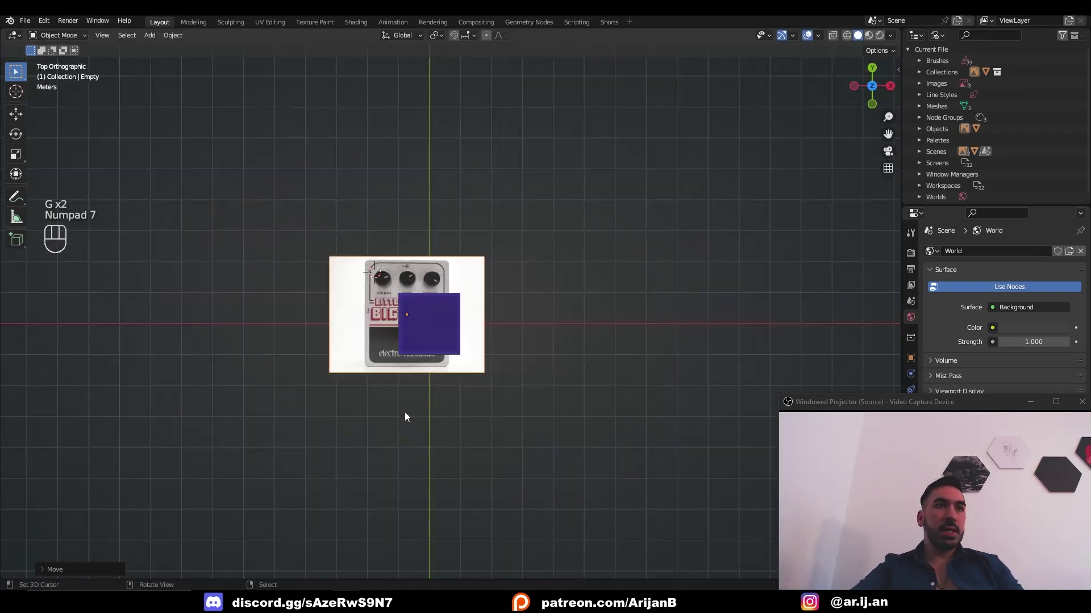
key(g)
key(x)
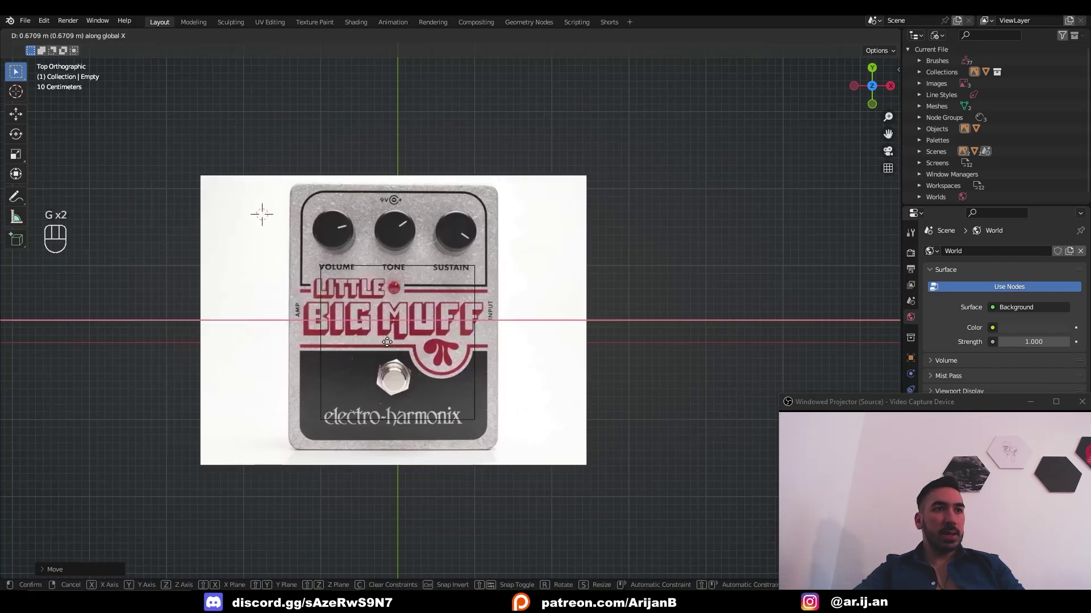
click(393, 343)
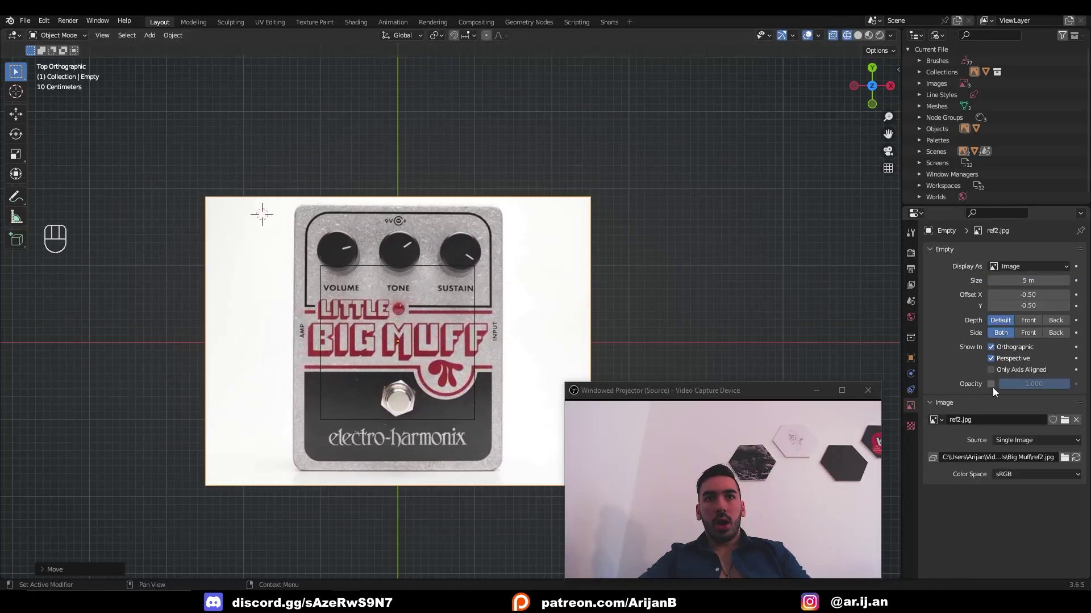
drag(1068, 384, 1033, 384)
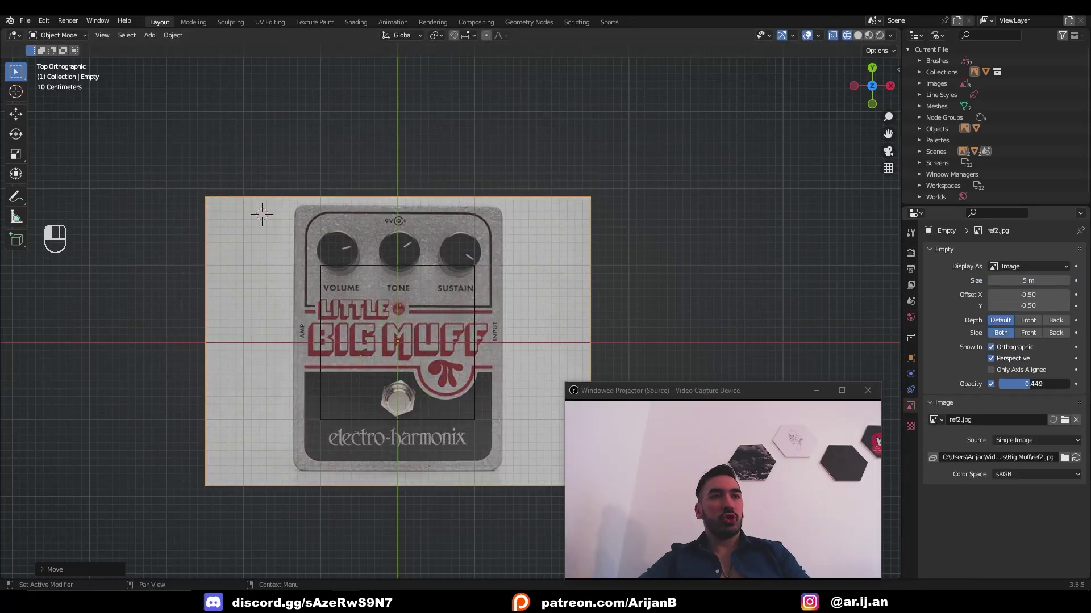
Add a plane at the world origin and scale it to the pedal's width, stretching it along Y to match the length
scroll(345, 288, down, 1)
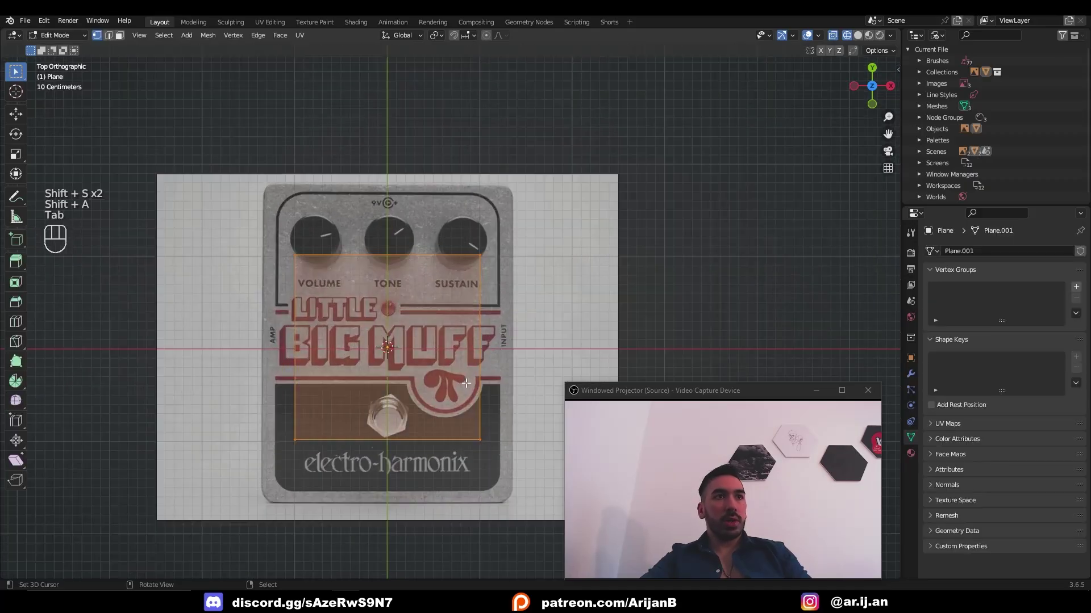
key(s)
click(538, 360)
scroll(538, 361, up, 1)
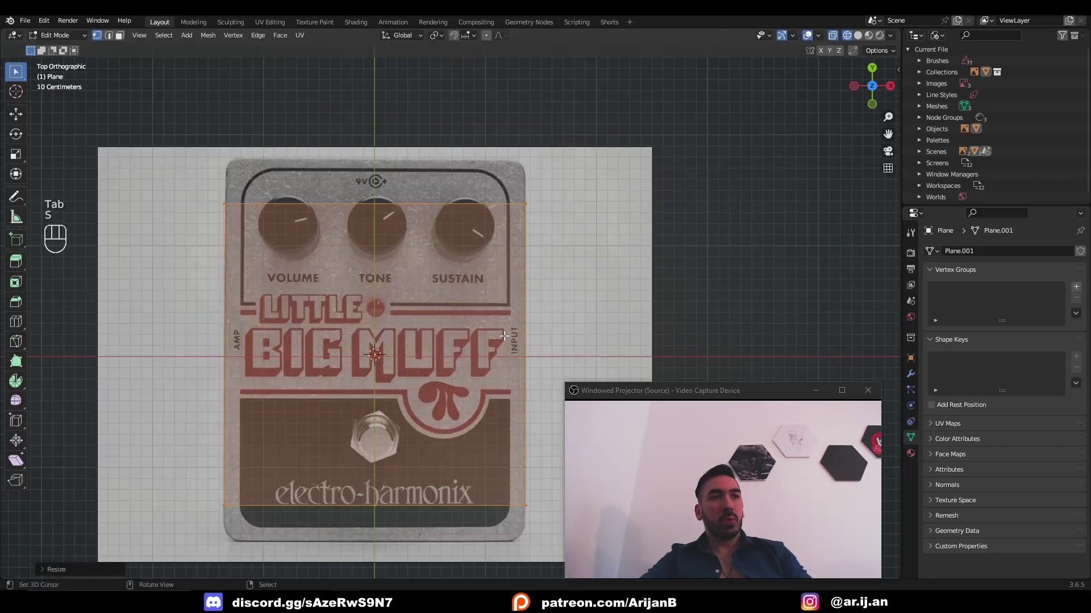
key(s)
key(y)
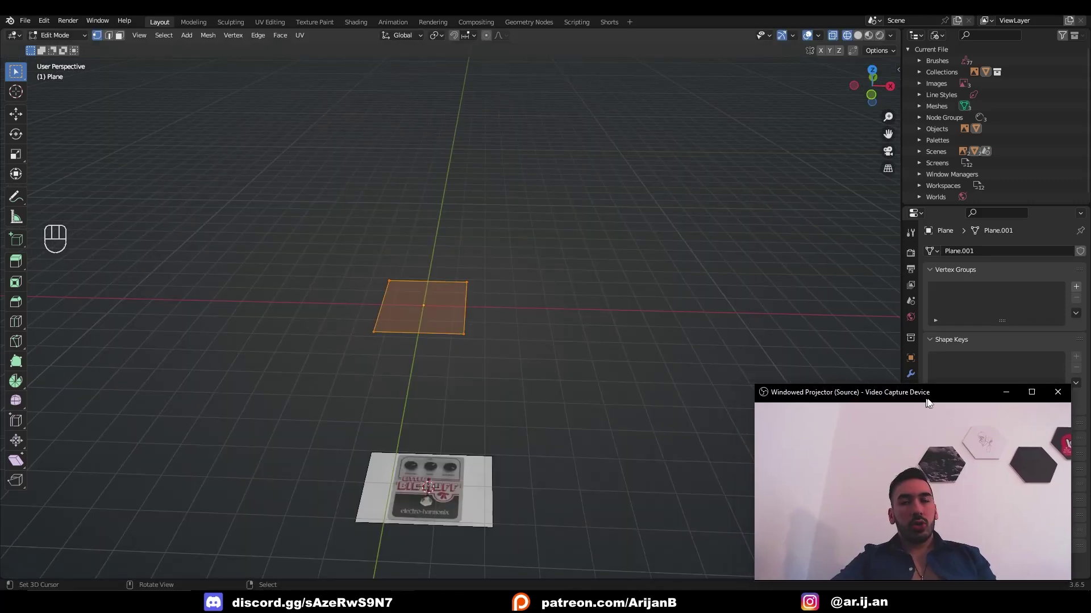
Extrude the plane upward into a box and adjust the height of its top face to suit the pedal's depth
drag(927, 400, 931, 400)
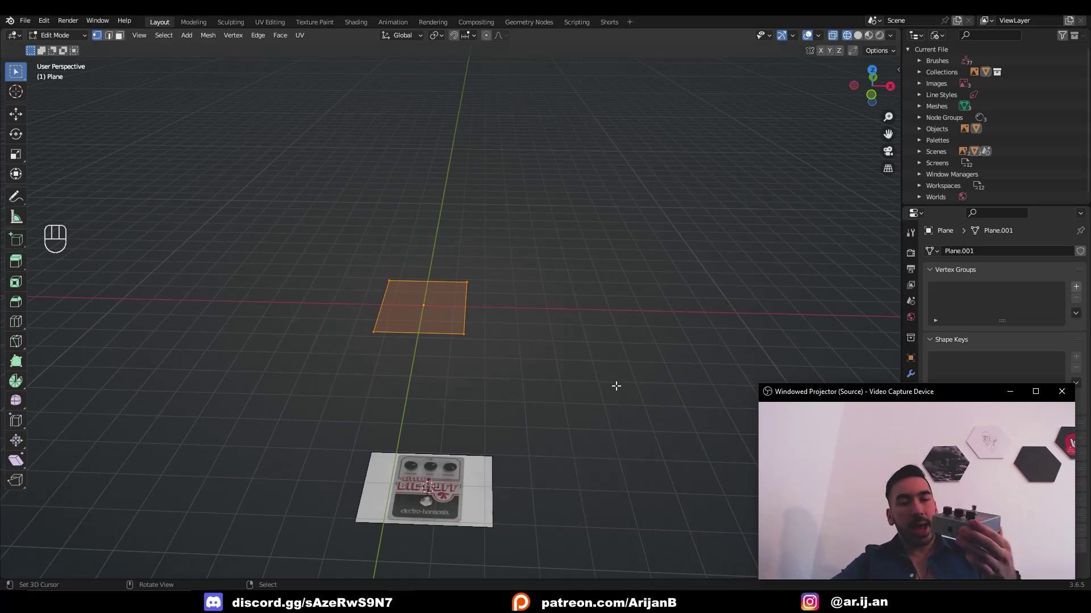
key(e)
key(z)
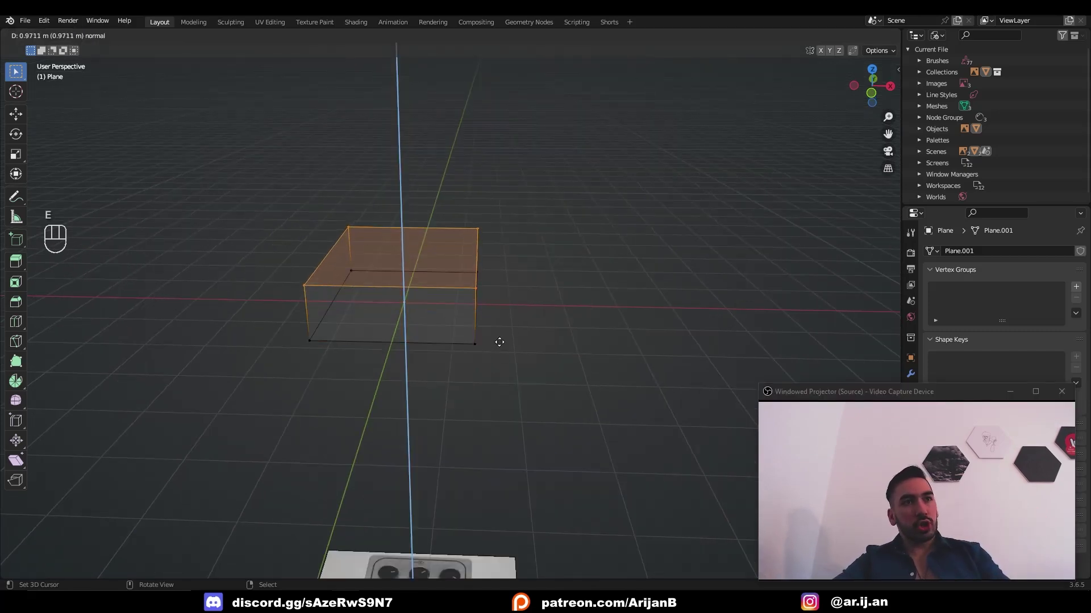
click(523, 377)
middle_drag(523, 377, 625, 387)
key(g)
middle_click(540, 348)
click(482, 357)
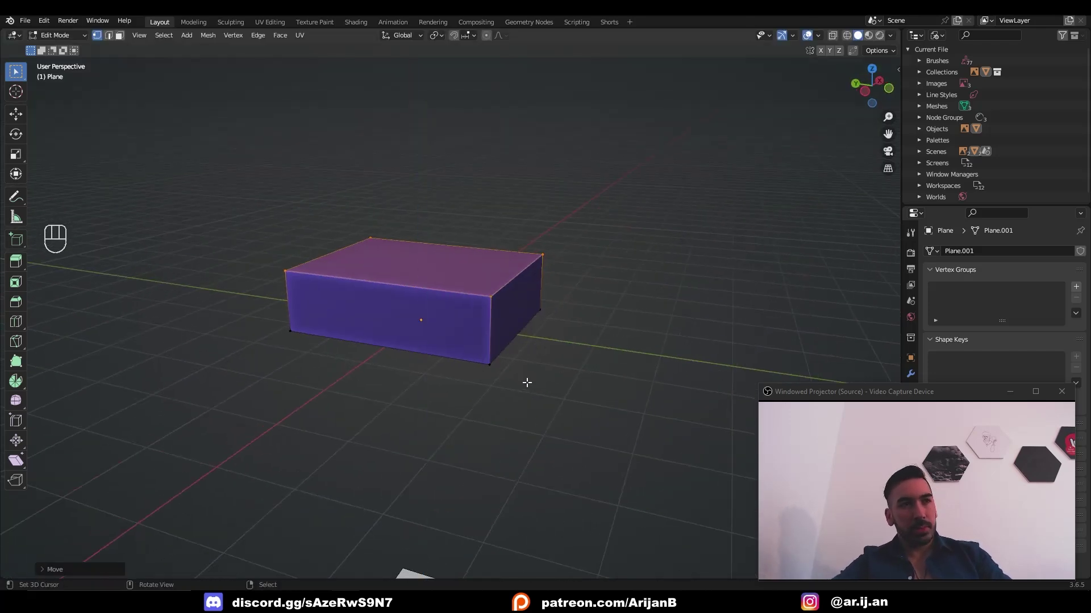
Bevel the box's four vertical edges by about 0.157 m to match the rounded corners in the reference image
shift+right_click(290, 216)
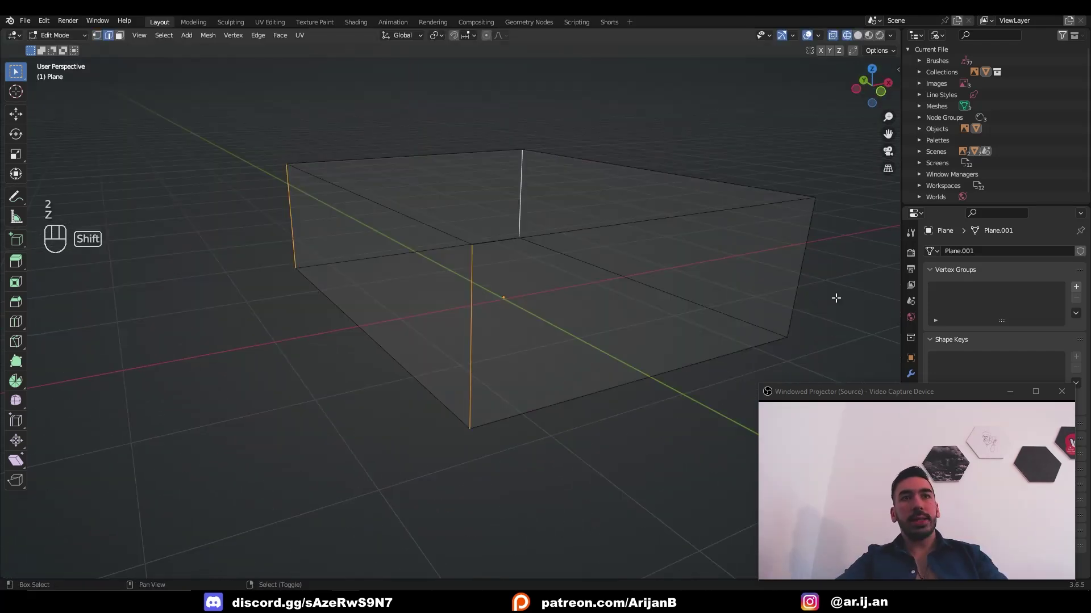
key(KP_7)
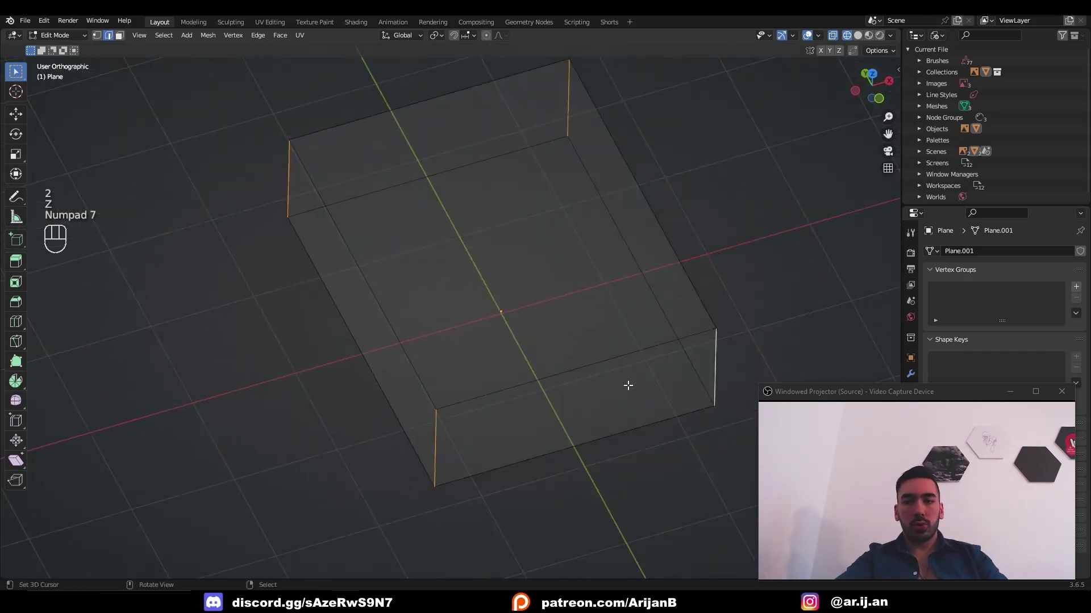
scroll(440, 333, up, 6)
key(ctrl+b)
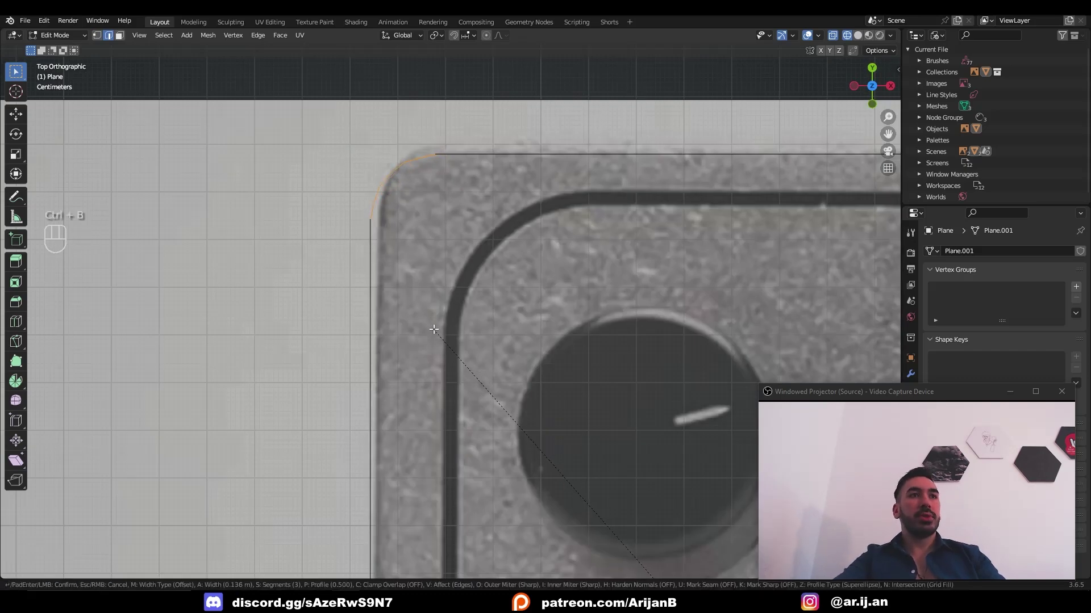
scroll(431, 319, up, 4)
click(431, 319)
scroll(431, 319, down, 6)
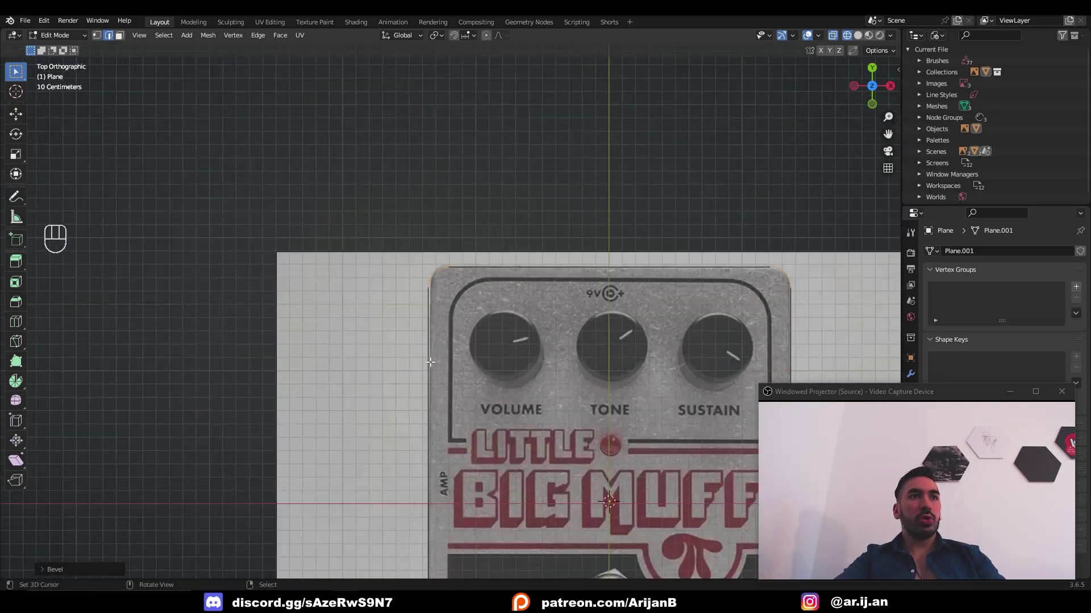
Set the corner bevel to 12 segments
key(z)
mouse_move(428, 360)
middle_down()
mouse_move(432, 249)
mouse_move(512, 364)
middle_up()
shift+middle_drag(511, 364, 515, 349)
scroll(514, 349, up, 2)
click(55, 569)
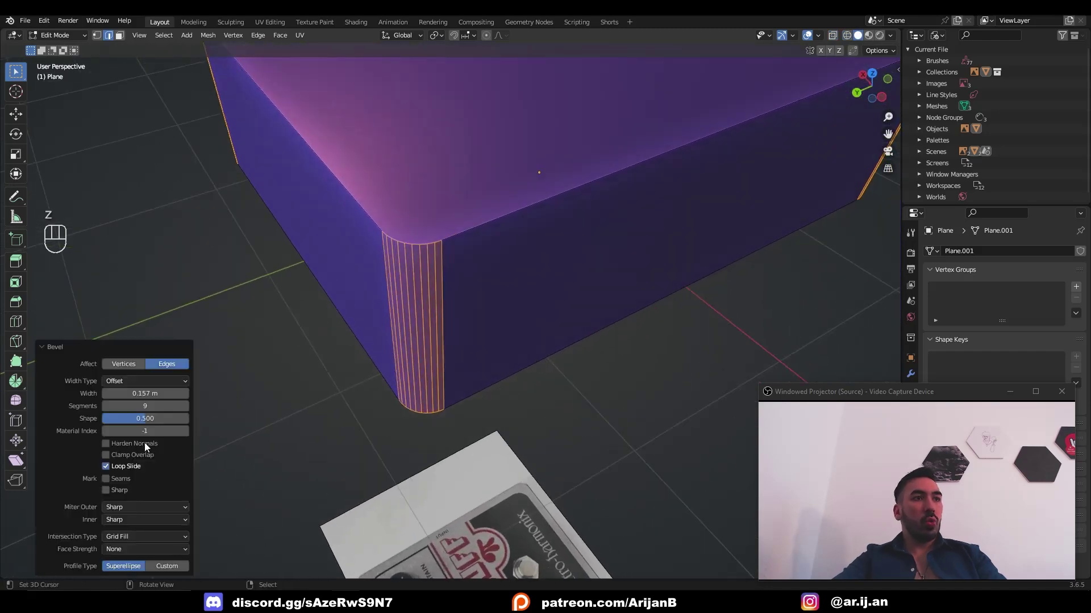
click(186, 406)
click(186, 407)
click(186, 406)
Add a horizontal loop cut around the box and slide it close to the lower edge
scroll(528, 382, down, 6)
scroll(600, 376, up, 4)
middle_drag(707, 403, 601, 187)
scroll(600, 376, down, 4)
key(ctrl+r)
click(591, 236)
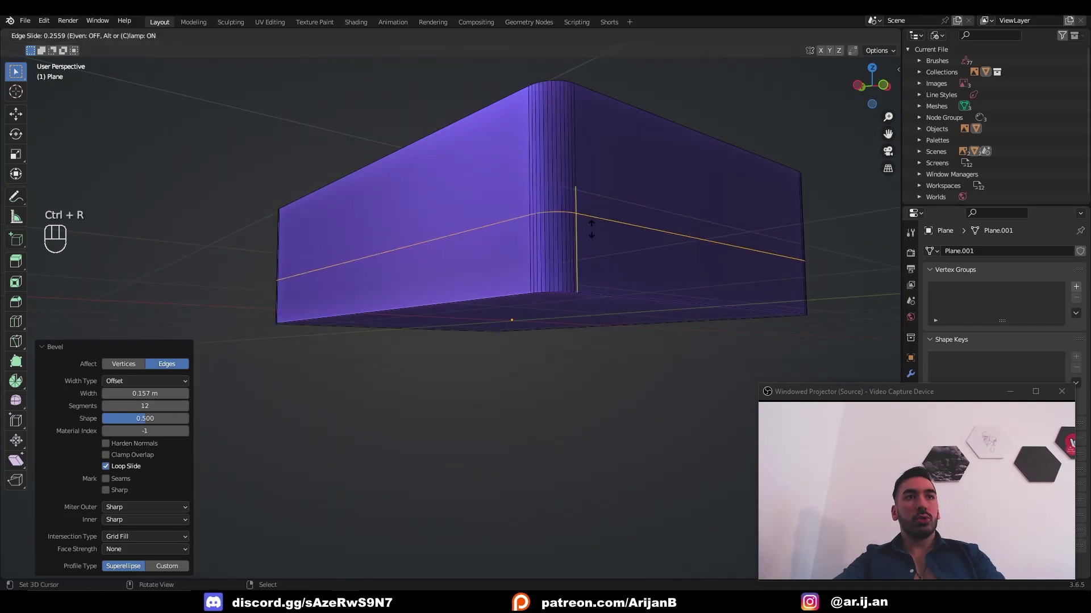
shift+click(624, 301)
Bevel the lower edge loop into a thin band about 0.001 m wide with 1 segment
shift+middle_drag(599, 339, 586, 336)
key(ctrl+b)
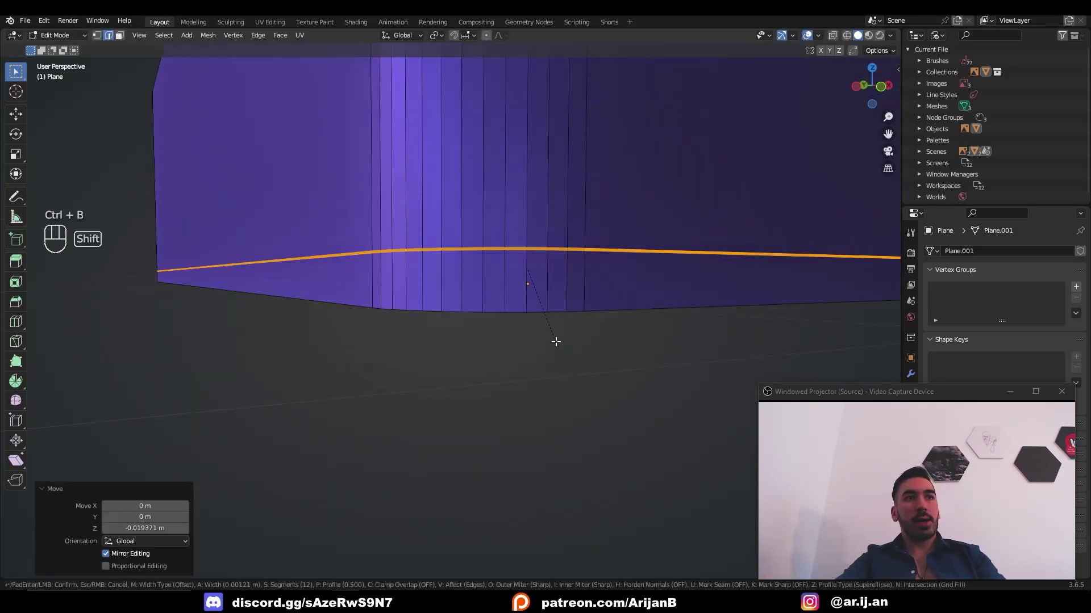
click(557, 341)
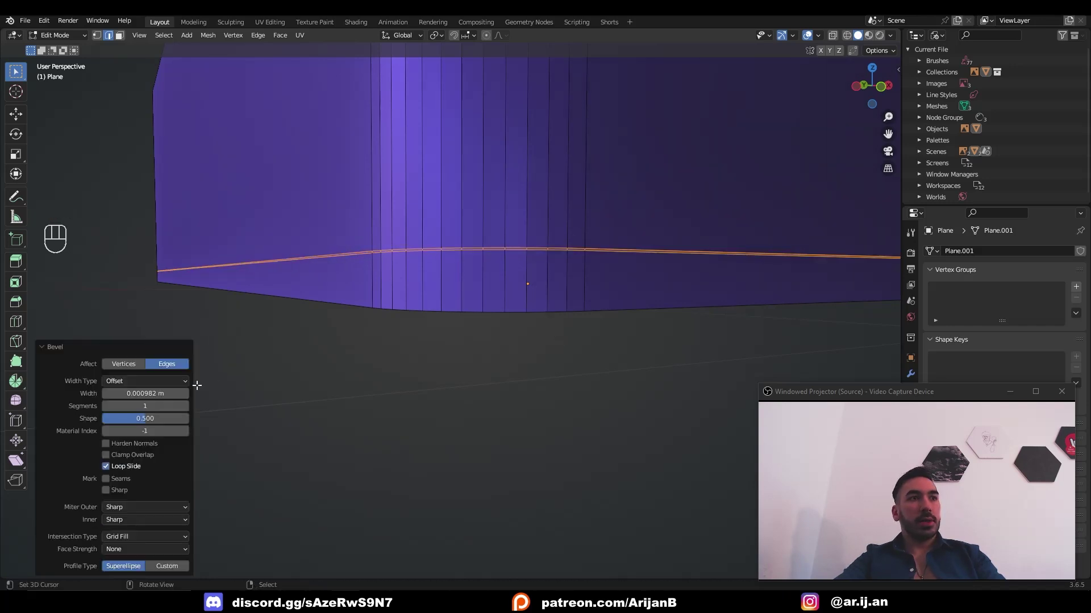
Extrude the thin band in place and scale it inward to about 0.9935 to form a seam groove around the enclosure
key(e)
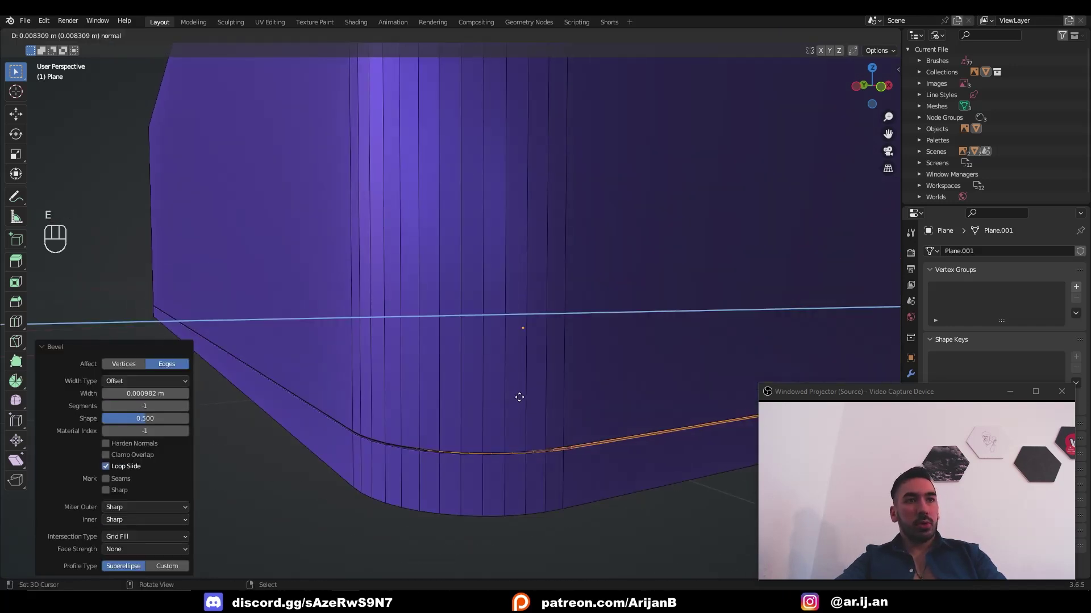
right_click(521, 385)
key(s)
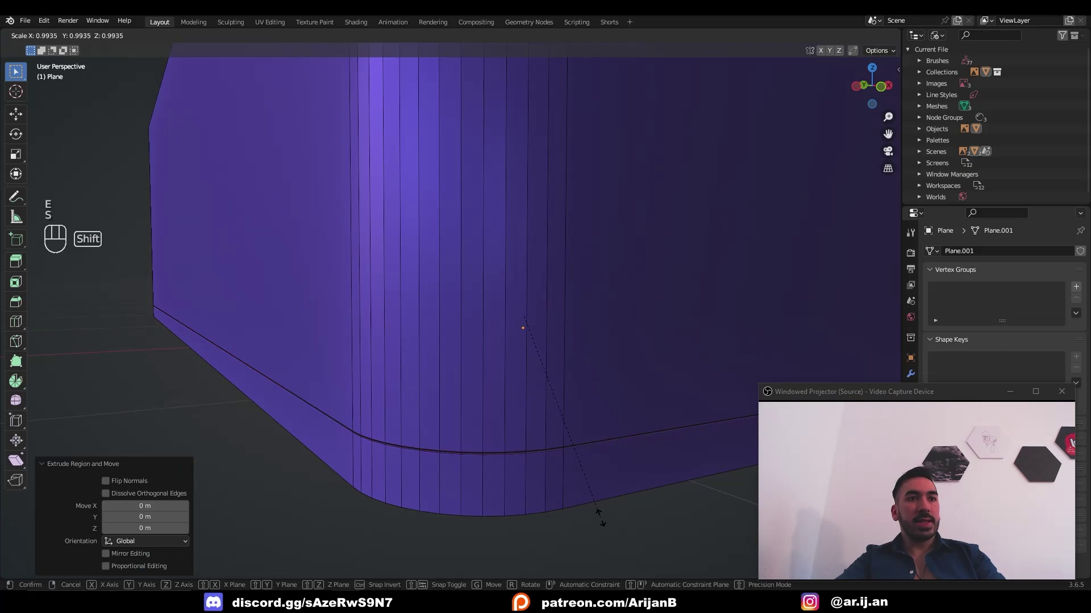
click(600, 517)
key(Tab)
Bevel the edges around the box's top face with several segments to give it a slightly rounded rim
scroll(469, 436, down, 8)
middle_drag(534, 372, 498, 380)
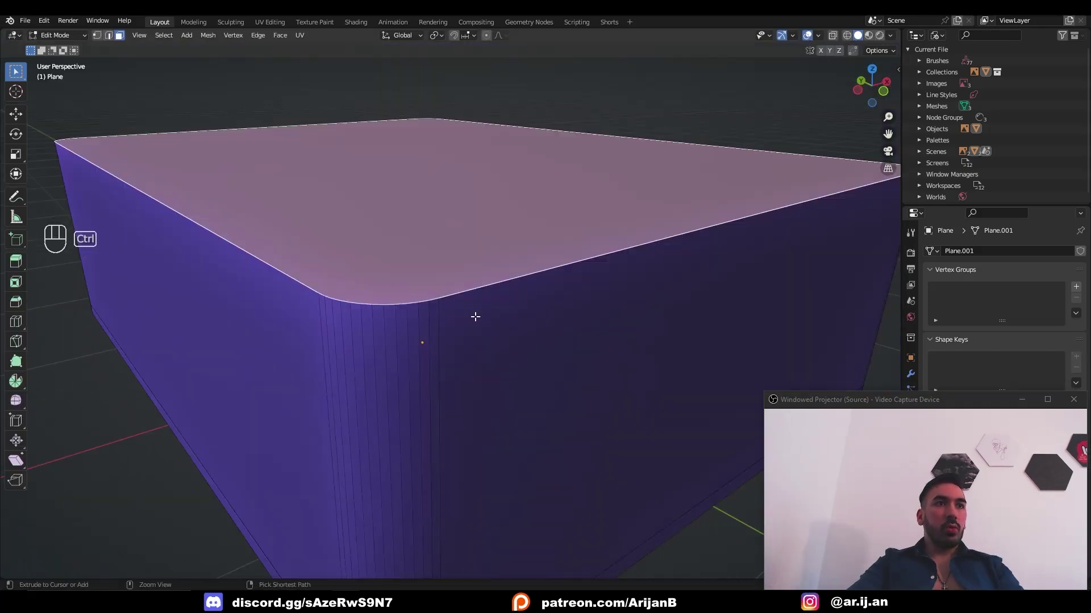
key(ctrl+b)
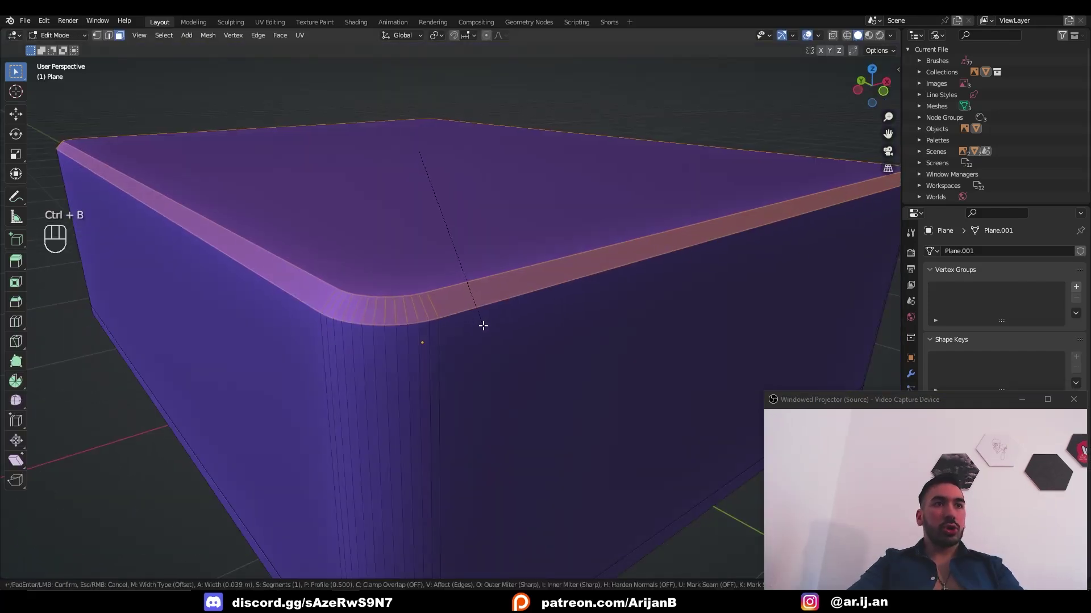
scroll(485, 325, up, 4)
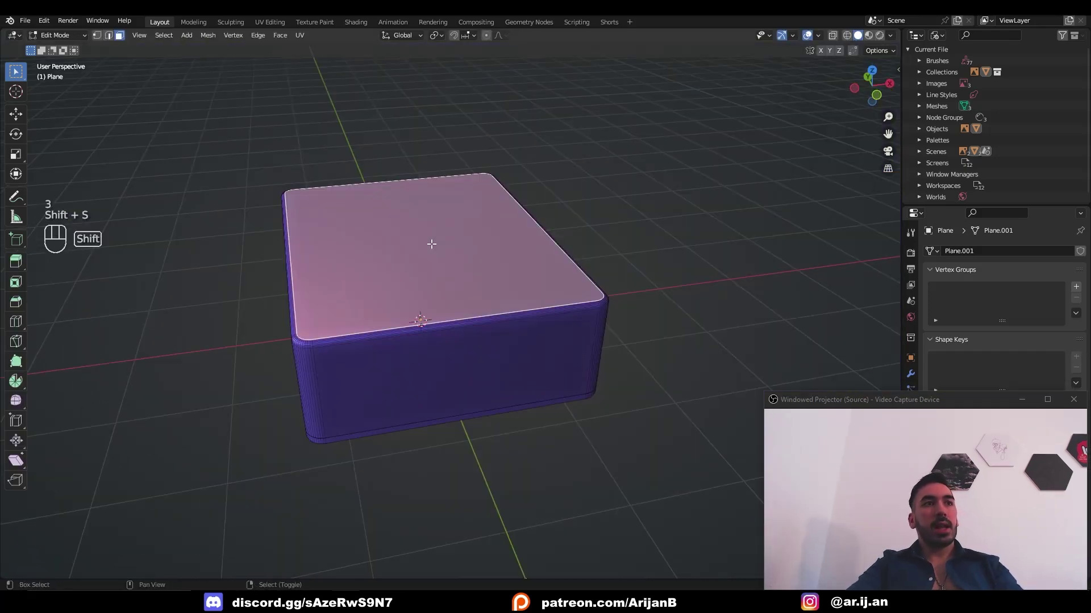
Snap the 3D cursor to the centre of the enclosure's selected top face
key(shift+s)
click(435, 305)
middle_drag(406, 247, 414, 231)
Add a 6-vertex circle at the 3D cursor, working from the top wireframe view over the reference photo
key(KP_7)
key(z)
key(Tab)
key(shift+a)
mouse_move(449, 264)
click(511, 283)
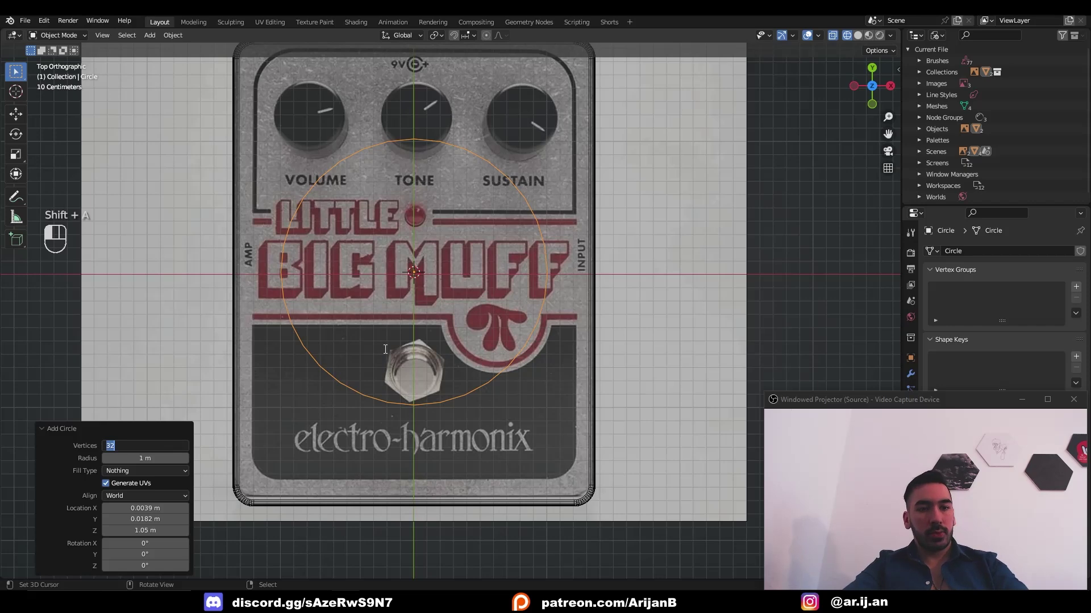
text(6)
key(Return)
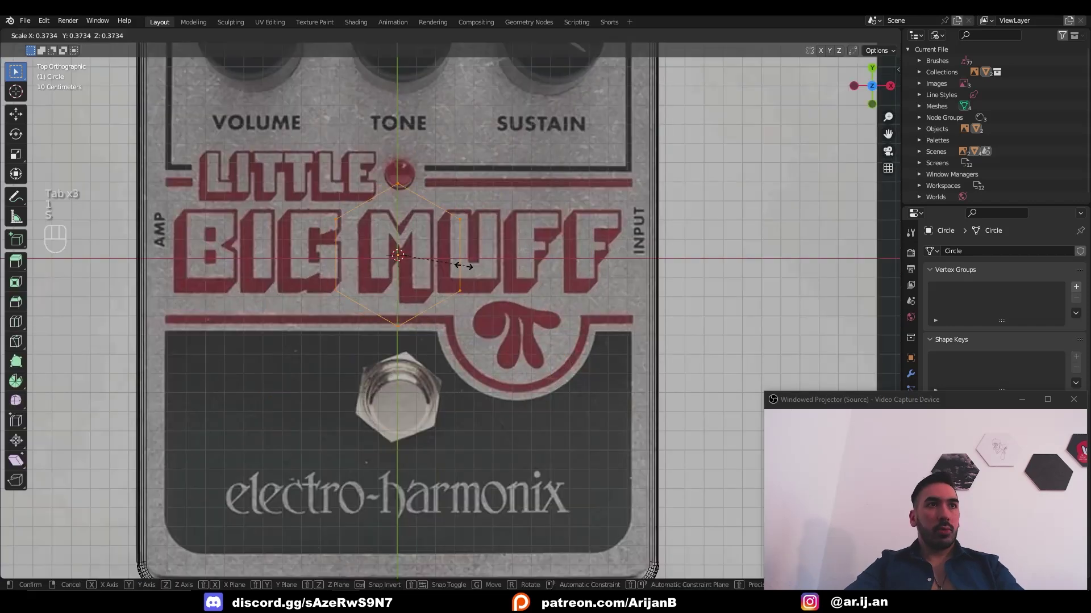
Scale the hexagon down to the size of the footswitch nut and move it along Y onto the nut in the reference
click(460, 272)
key(Tab)
key(g)
key(y)
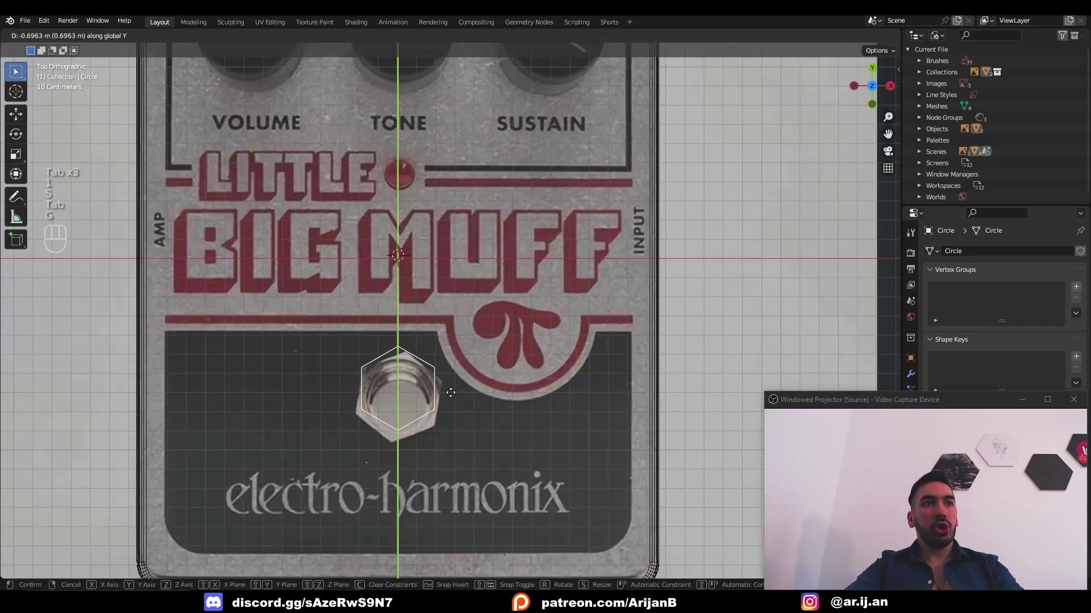
click(450, 392)
Fill the hexagon with a face and extrude it upward about 0.055 m to form the nut
scroll(449, 340, up, 3)
key(f)
key(ctrl+z)
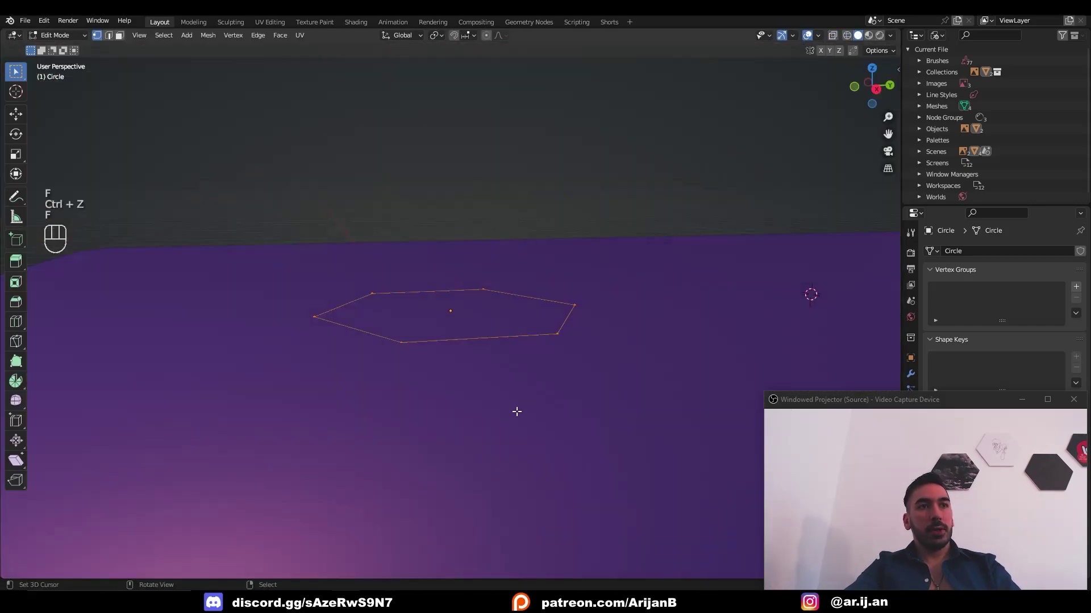
key(f)
key(e)
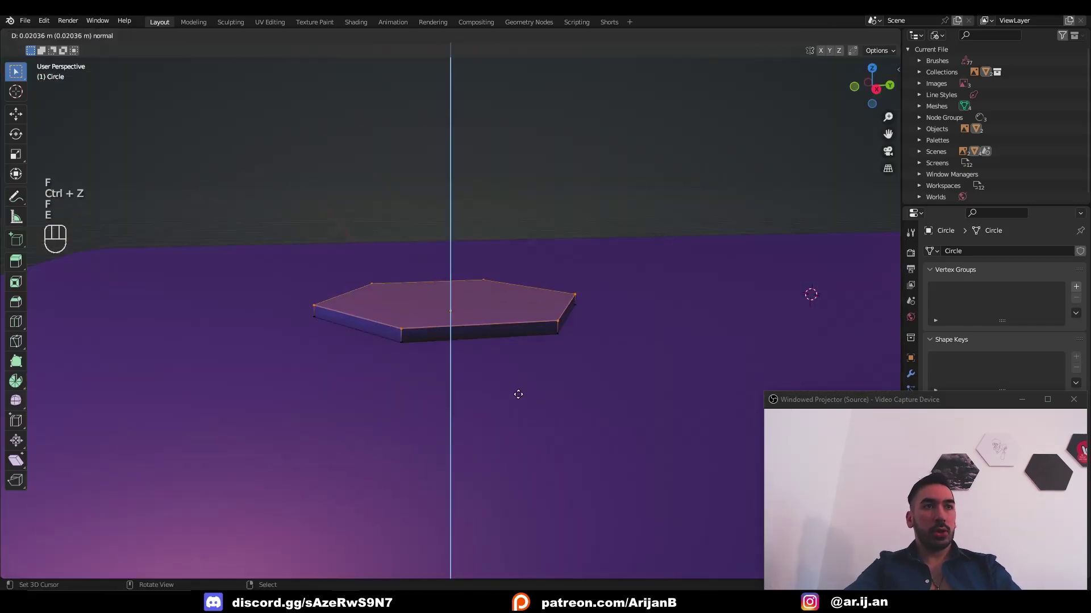
click(526, 376)
Vertex-bevel the nut's top corners with 6 segments and a width of about 0.115 m, with clamp overlap off
middle_drag(527, 376, 466, 337)
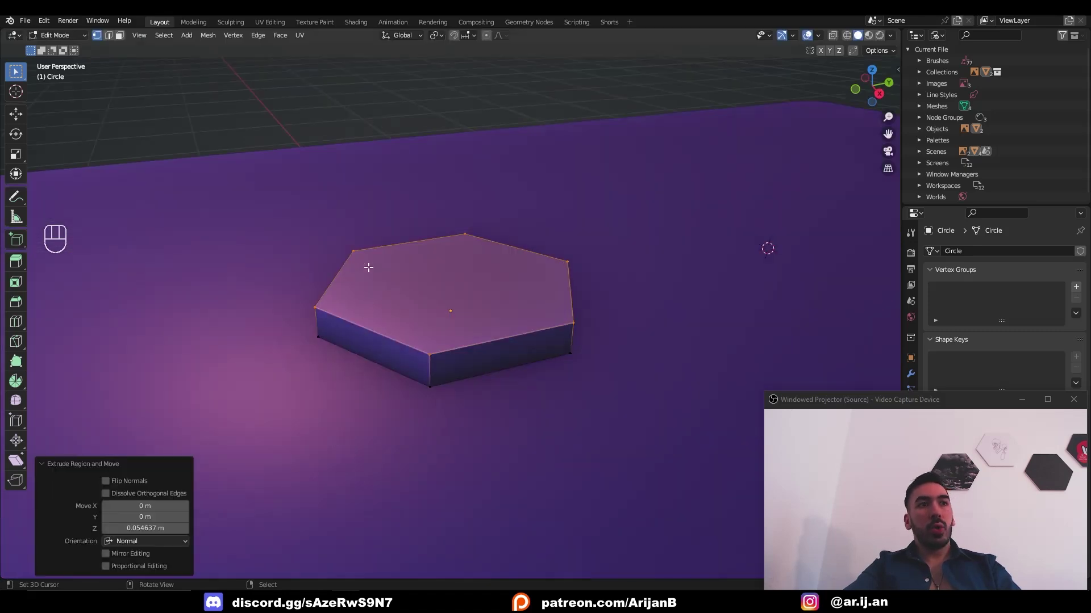
middle_drag(367, 267, 467, 375)
key(ctrl+b)
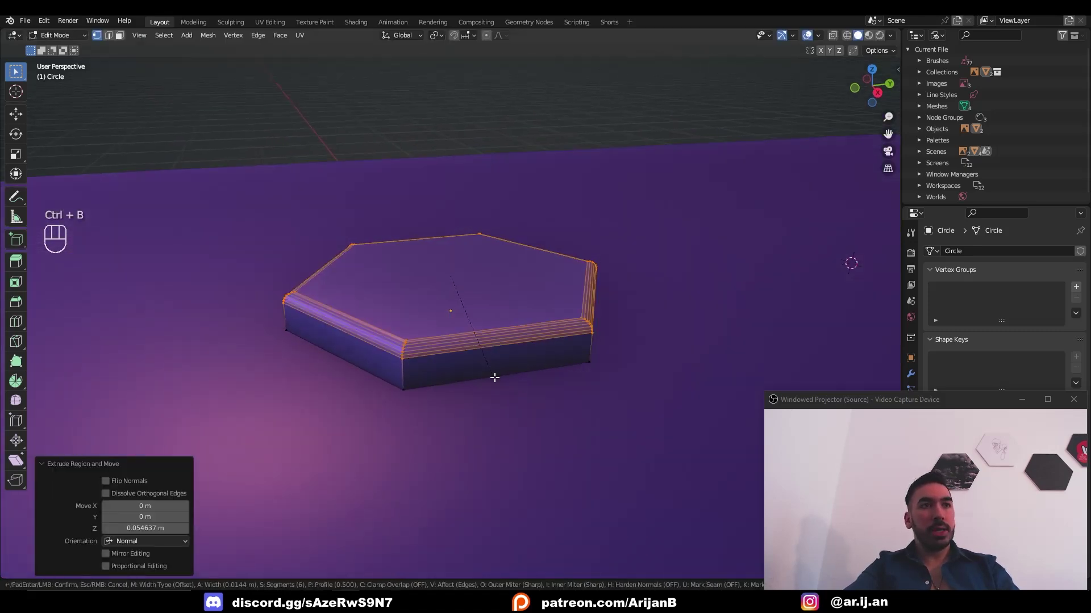
scroll(495, 378, up, 5)
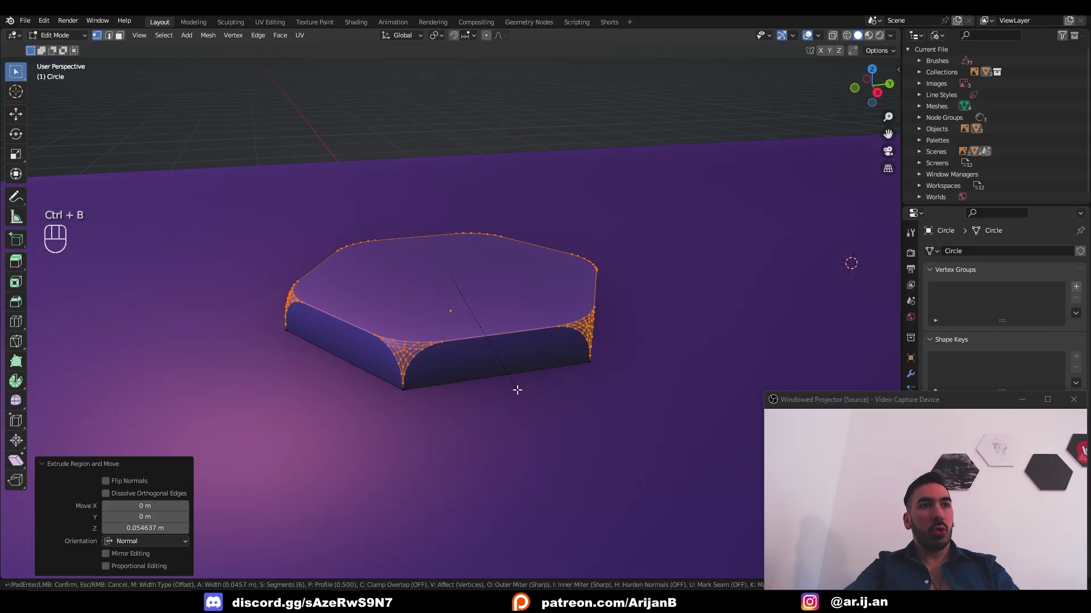
key(c)
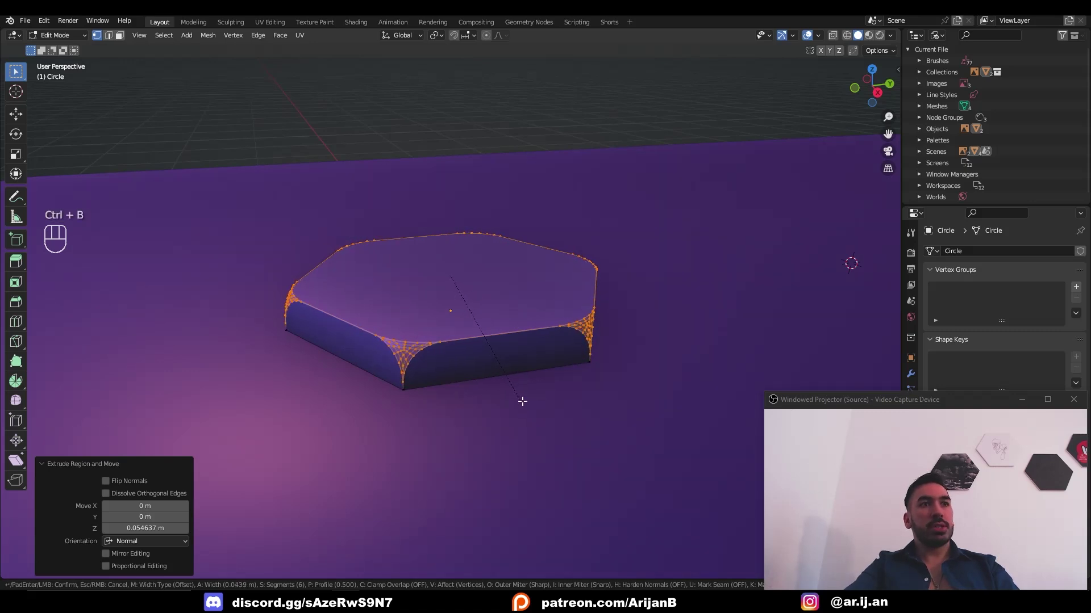
key(c)
key(c)
key(c)
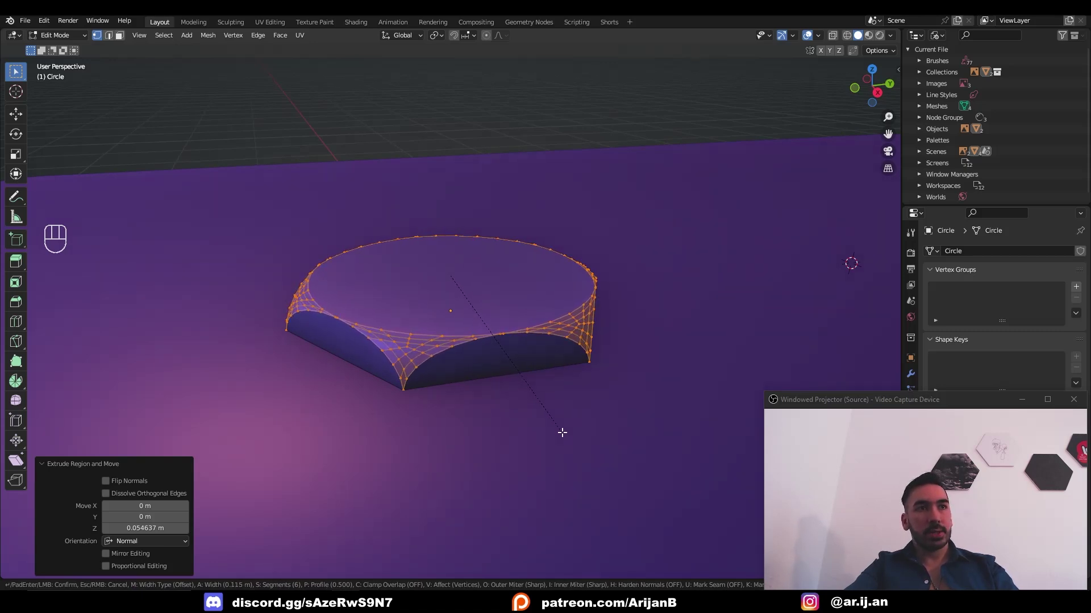
click(562, 432)
Scale the nut's beveled top geometry along Z to flatten the chamfered corners
key(s)
key(z)
key(z)
click(486, 378)
key(Tab)
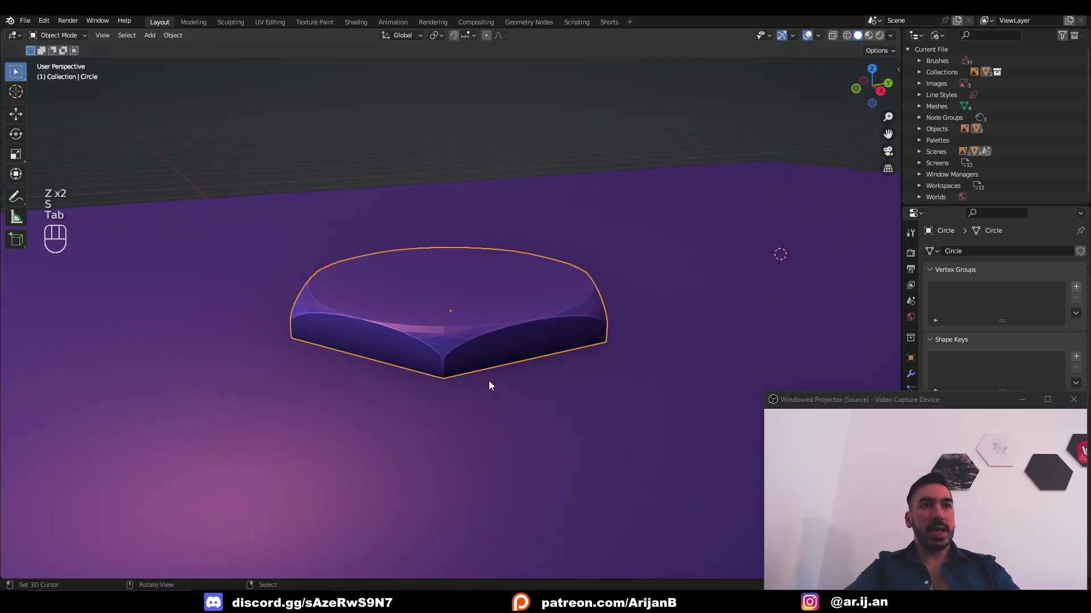
Examine the chamfered hexagonal nut's shape and thickness from several angles
scroll(397, 392, up, 2)
mouse_move(426, 395)
middle_down()
mouse_move(346, 400)
mouse_move(409, 386)
middle_up()
key(Tab)
key(Tab)
key(Tab)
middle_drag(385, 307, 400, 319)
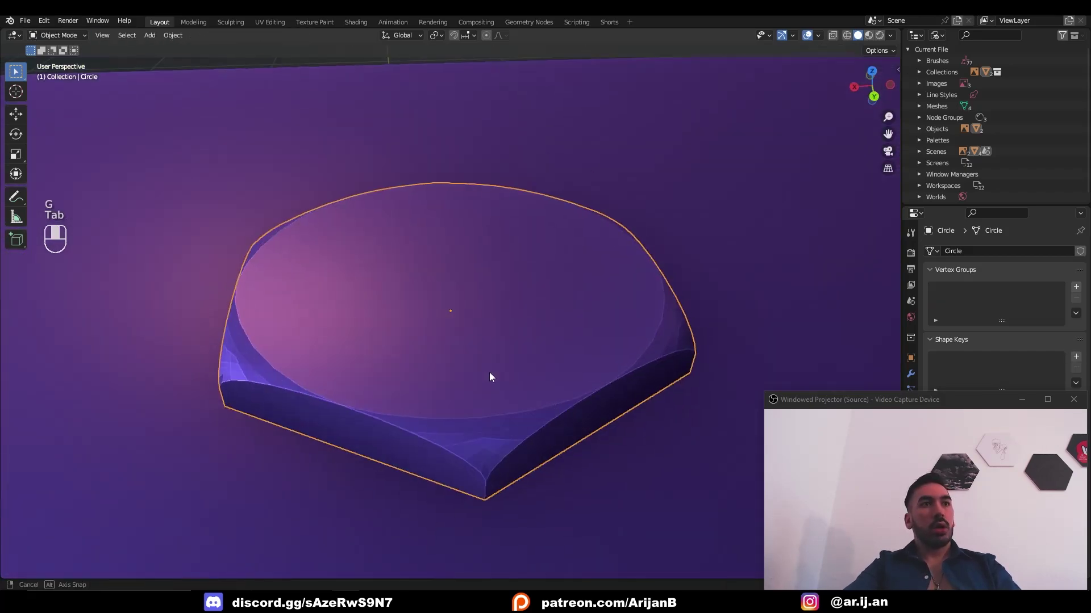
middle_drag(489, 373, 490, 373)
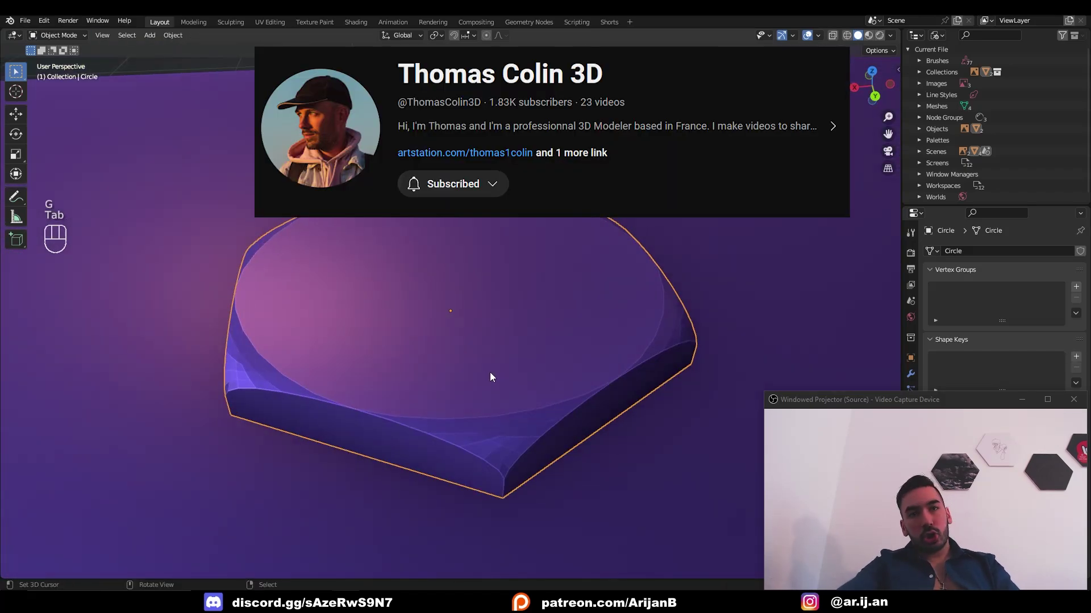
scroll(466, 333, down, 3)
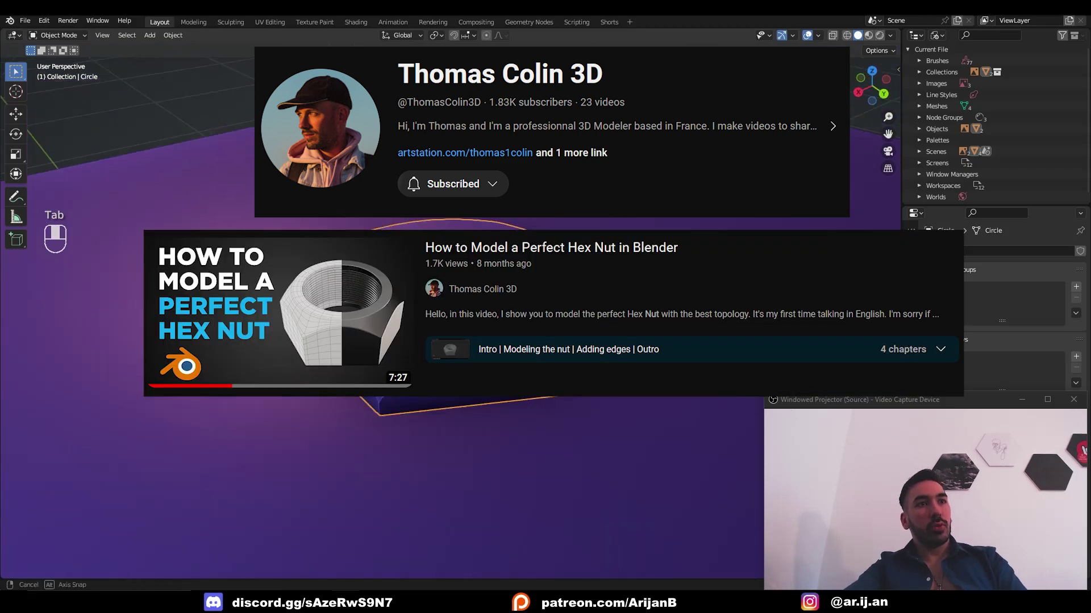
Extrude the nut's round top face in place and scale it slightly inward to leave a narrow rim
mouse_move(466, 333)
middle_down()
mouse_move(455, 358)
mouse_move(447, 332)
middle_up()
key(e)
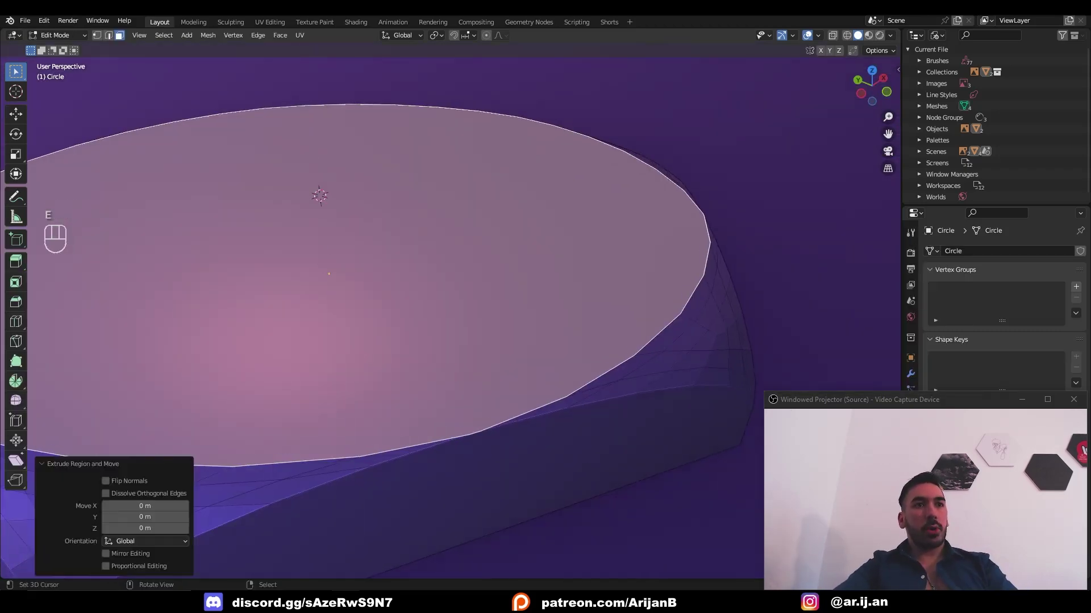
key(s)
click(538, 423)
scroll(545, 397, down, 3)
key(Tab)
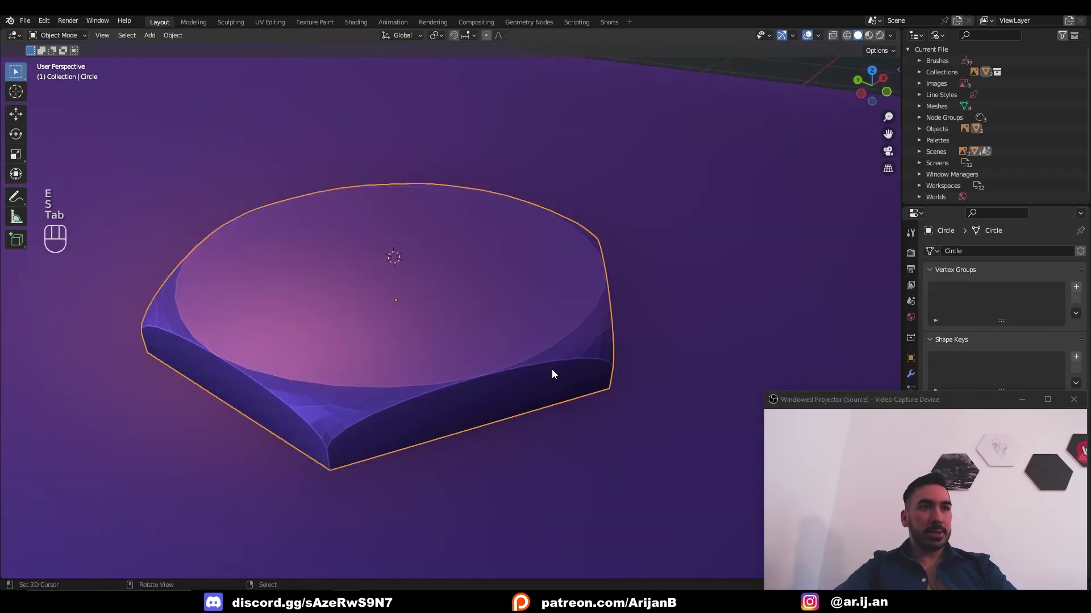
Extrude the nut's inner top face and lower it along Z to form a round recess
key(Tab)
key(e)
right_click(552, 374)
key(g)
middle_click(523, 379)
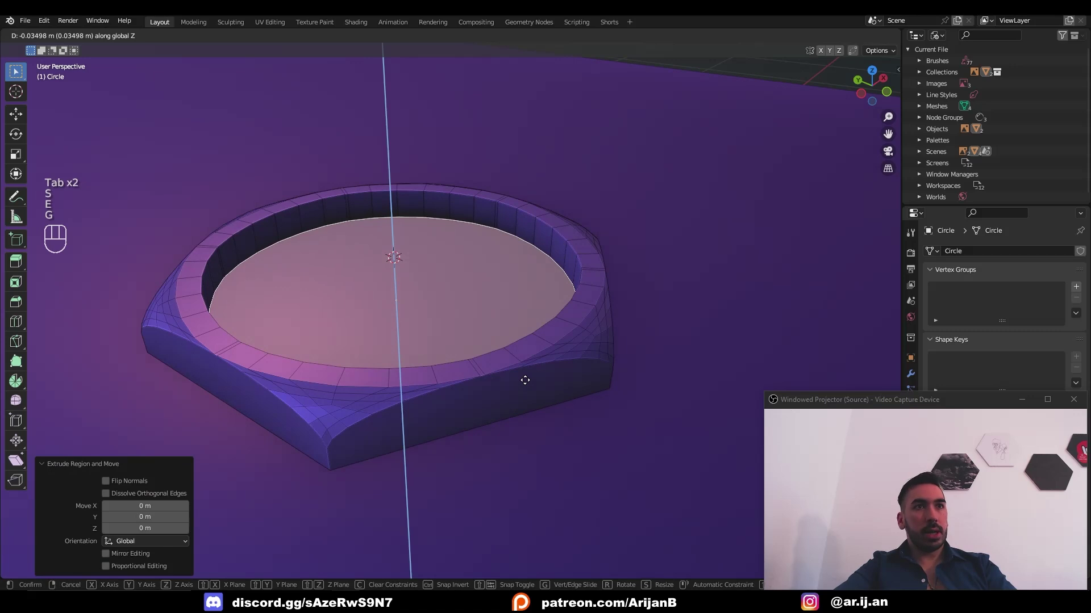
click(519, 365)
Add a 32-vertex circle at the centre of the nut within the same mesh
key(shift+a)
click(440, 333)
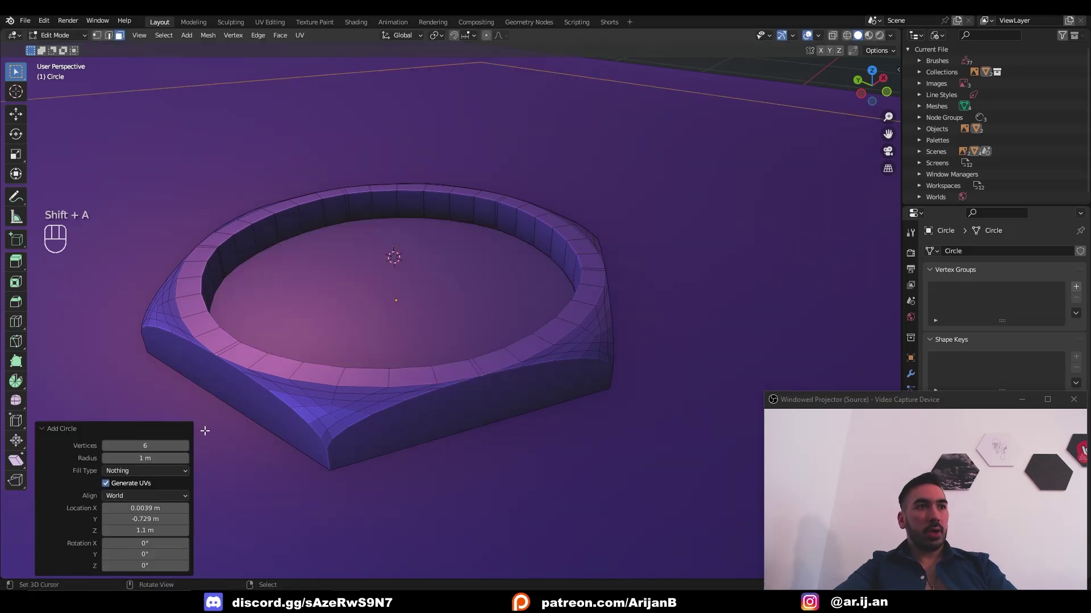
click(145, 446)
text(32)
key(Return)
Scale the new circle down until it fits just inside the nut's round opening
key(s)
click(446, 331)
middle_drag(607, 321, 597, 344)
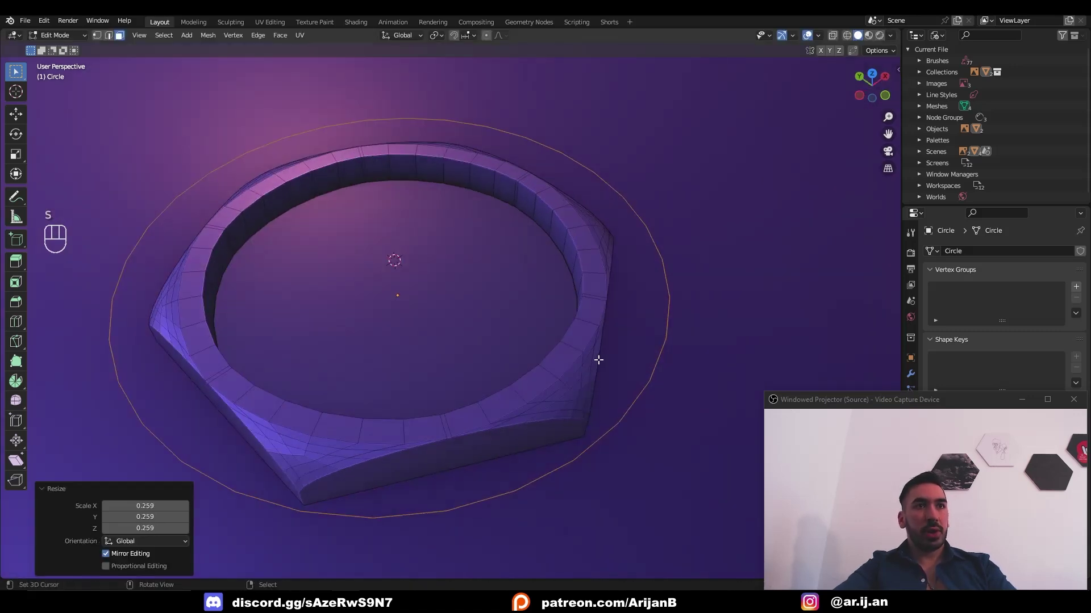
key(s)
click(517, 414)
Extrude the circle upward along Z into an open cylinder rising out of the nut
key(e)
right_click(531, 417)
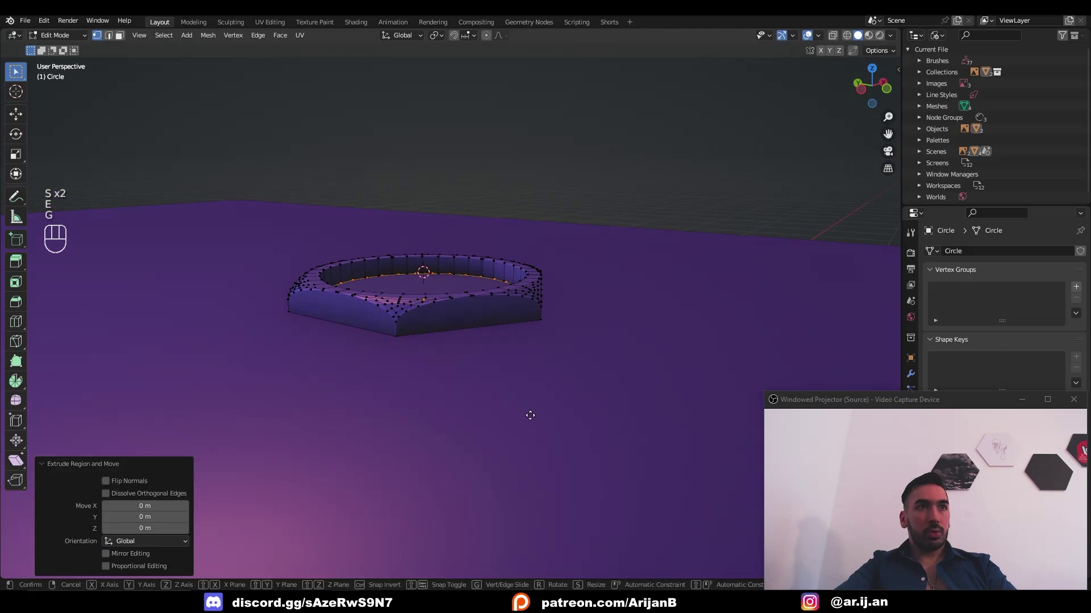
key(g)
middle_click(527, 392)
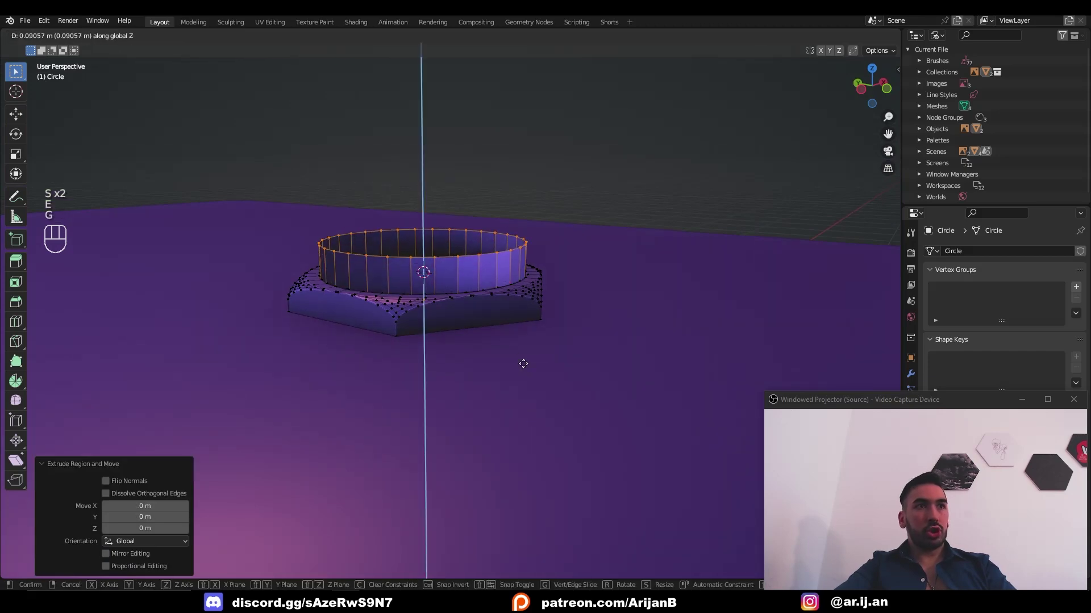
click(520, 325)
Add 12 evenly spaced horizontal loop cuts around the cylinder wall
key(ctrl+r)
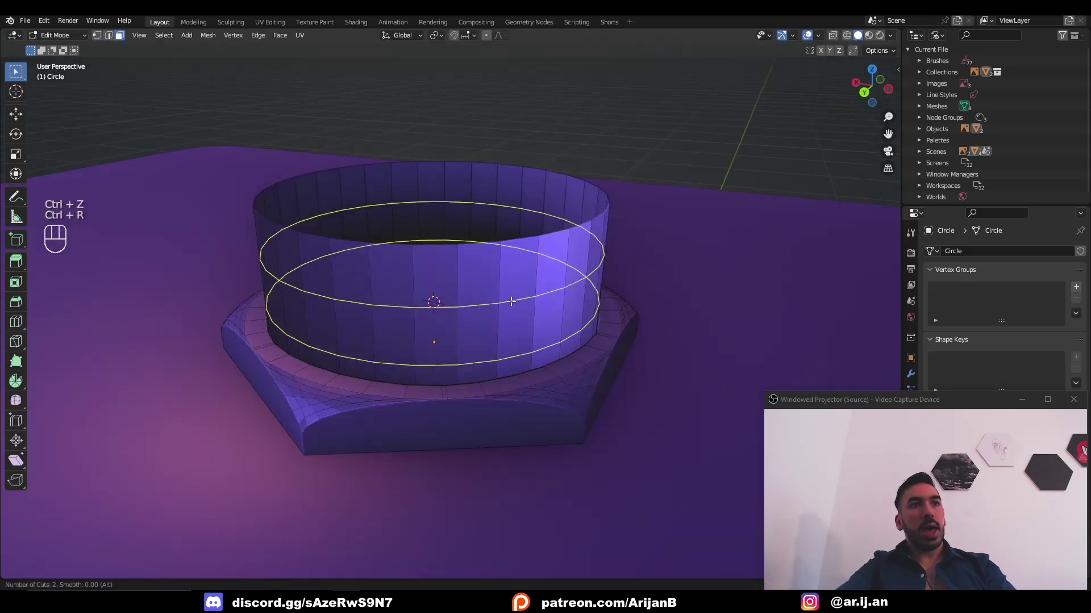
scroll(512, 300, up, 9)
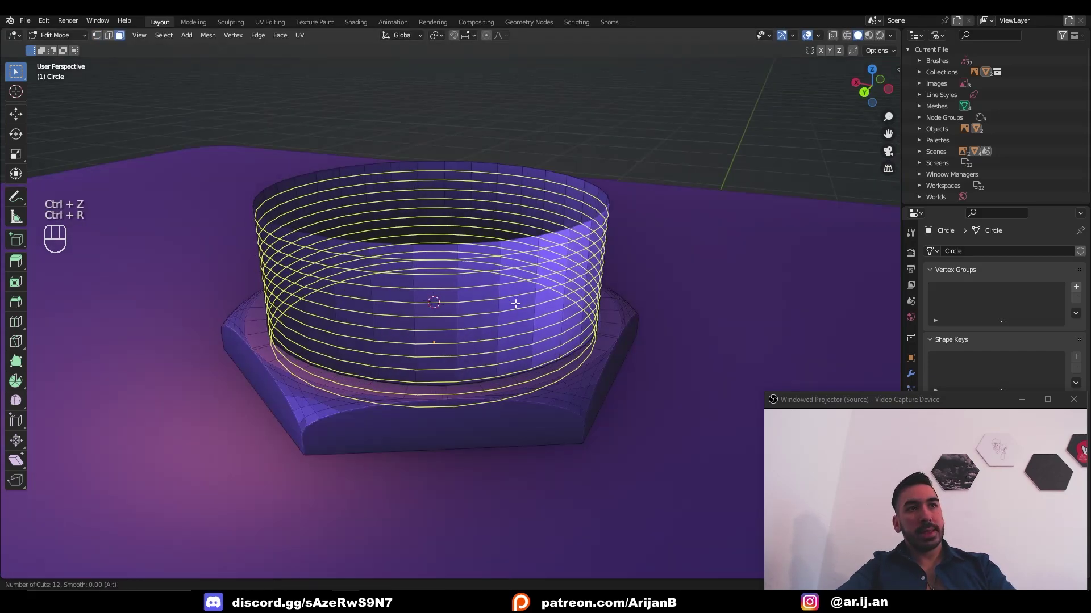
click(515, 304)
right_click(515, 304)
Bevel the cylinder's loop cuts into bands with a width of 0.00443 m and 1 segment
scroll(516, 304, up, 3)
key(ctrl+b)
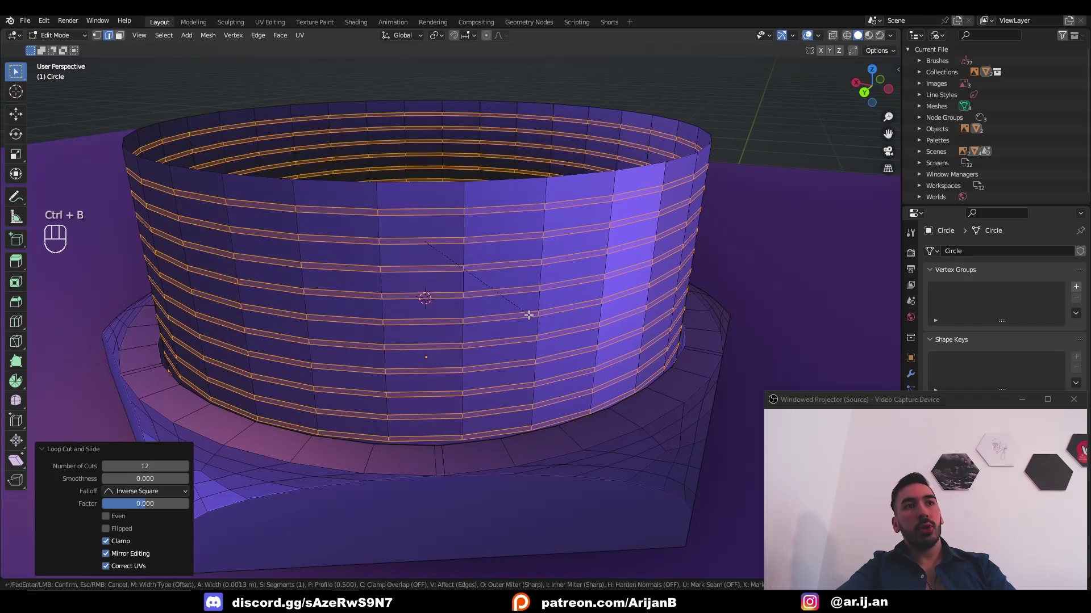
key(shift)
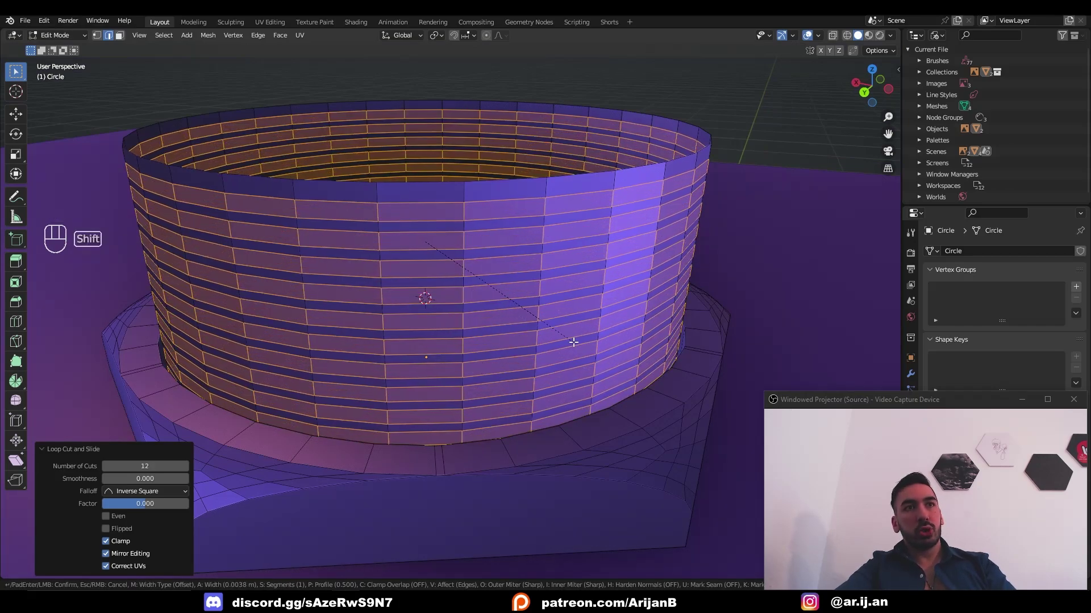
click(582, 346)
With the pivot on Individual Origins, extrude the bands, scale them to 1.036 in X and Y, and flatten them along Z into thread ridges
click(436, 36)
click(448, 75)
shift+middle_drag(516, 258, 480, 264)
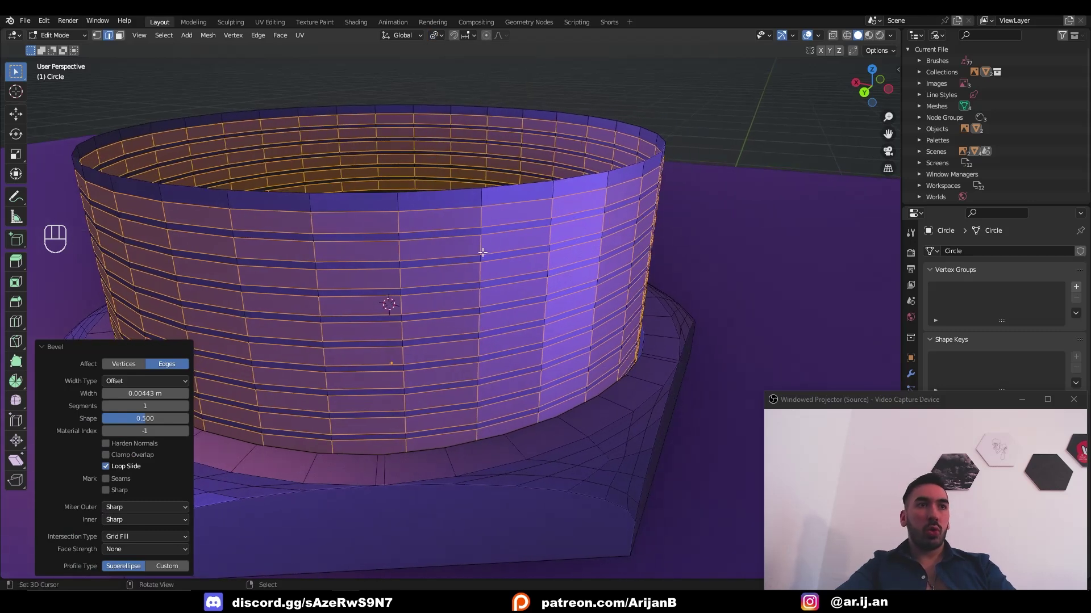
key(e)
right_click(528, 335)
key(s)
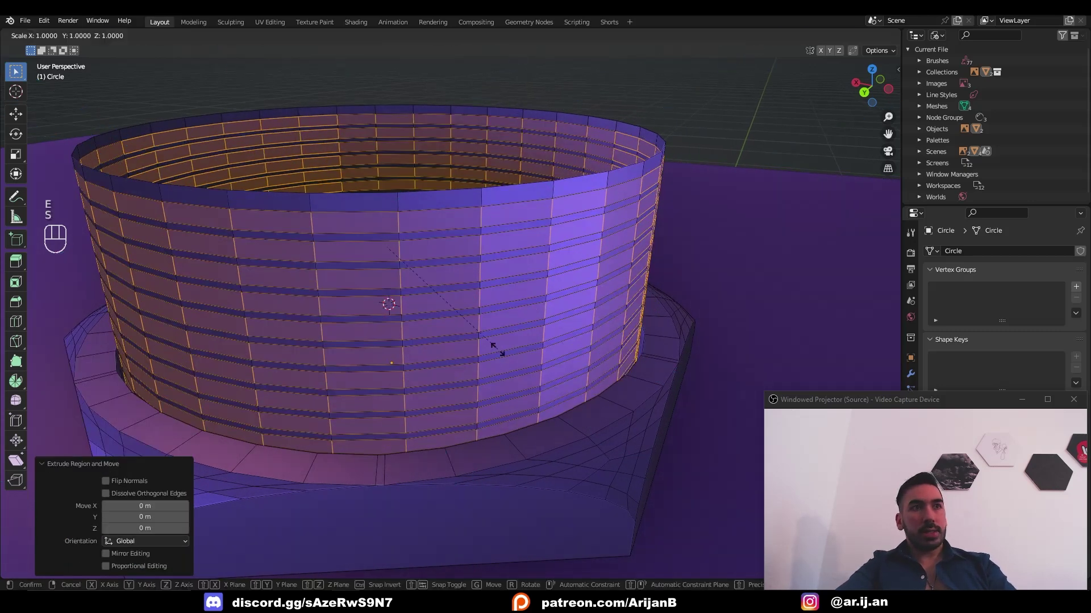
key(shift+z)
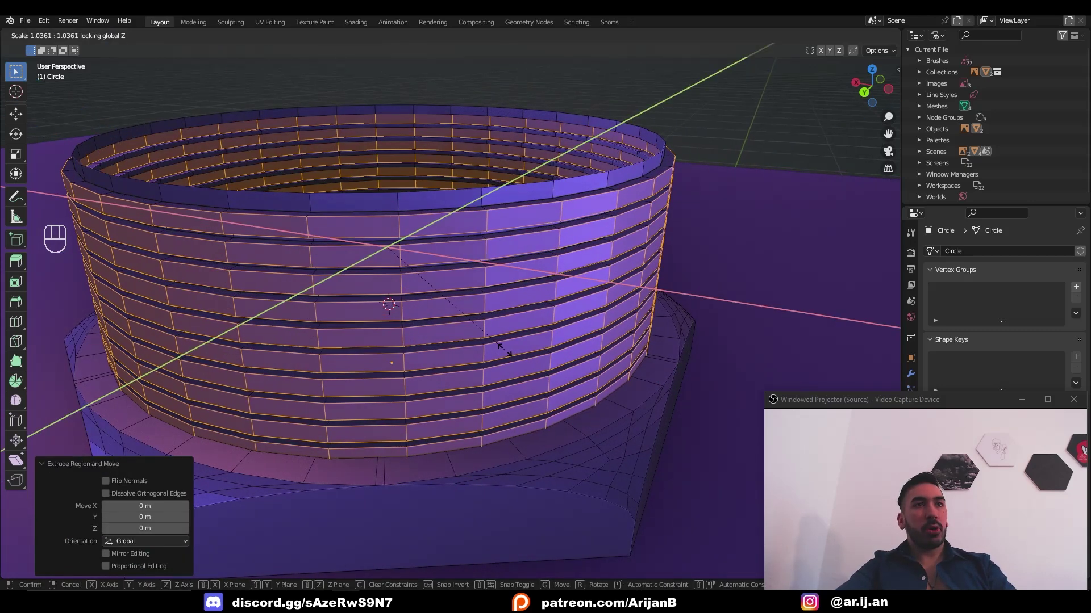
click(501, 352)
key(s)
key(z)
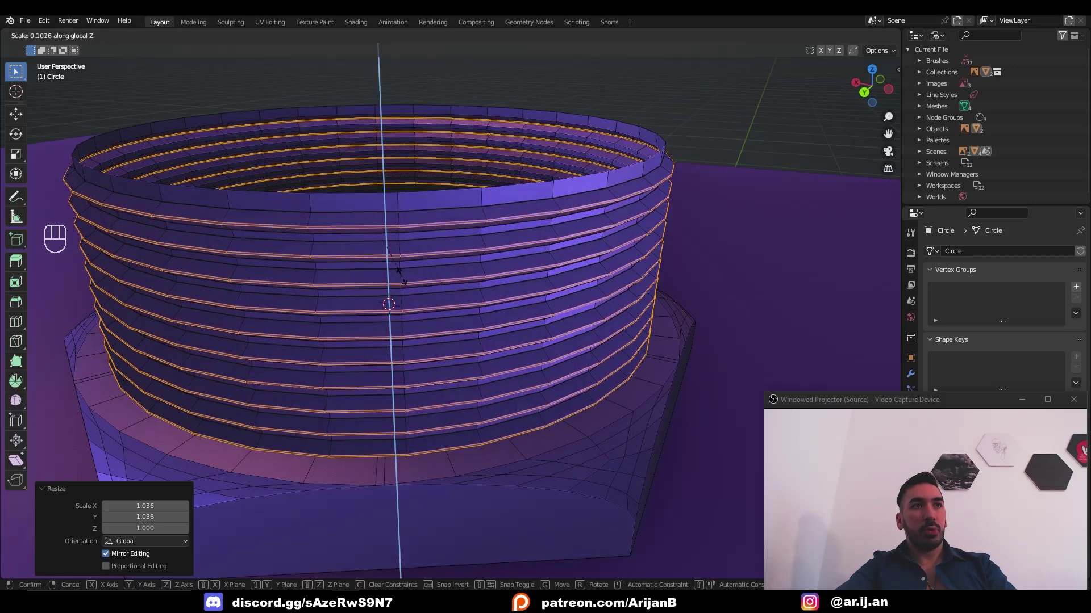
Apply smooth shading to the threaded nut object and recalculate the normals of its whole mesh
click(173, 35)
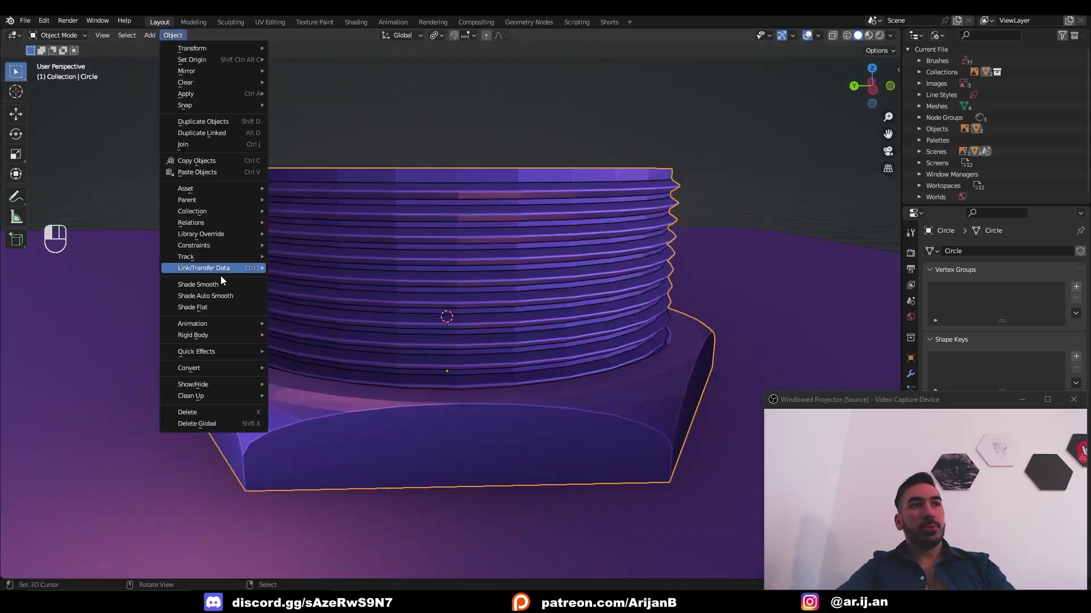
click(221, 284)
key(Tab)
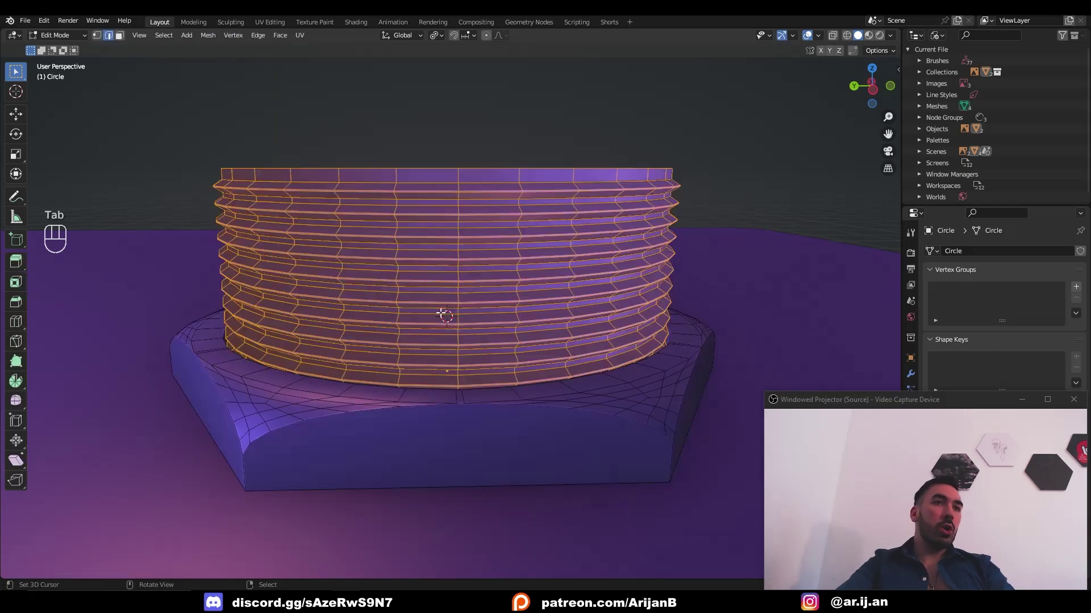
key(a)
key(shift+n)
scroll(423, 321, down, 3)
key(Tab)
Raise the threaded cylinder's capped top about 0.042 m along Z and bevel its rim with 1 segment
middle_drag(423, 316, 490, 334)
key(g)
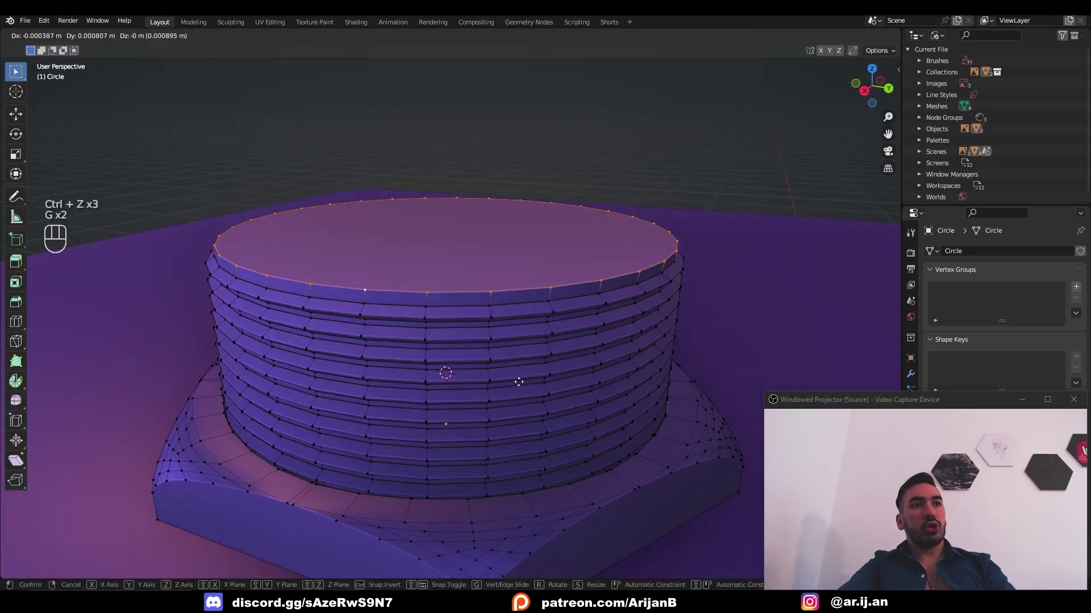
middle_drag(518, 381, 518, 341)
click(518, 330)
key(ctrl+b)
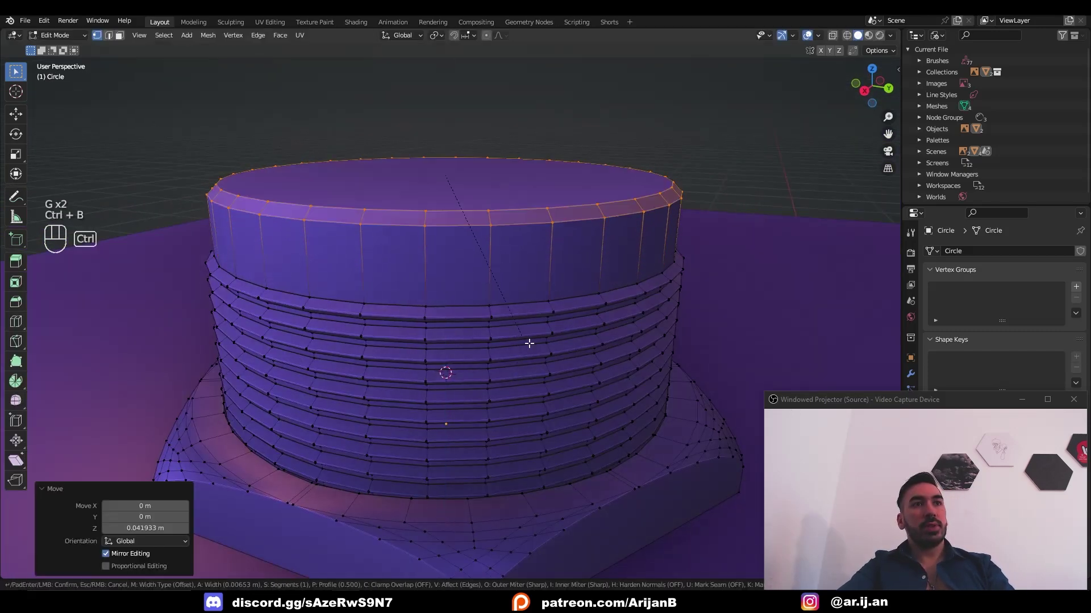
click(549, 366)
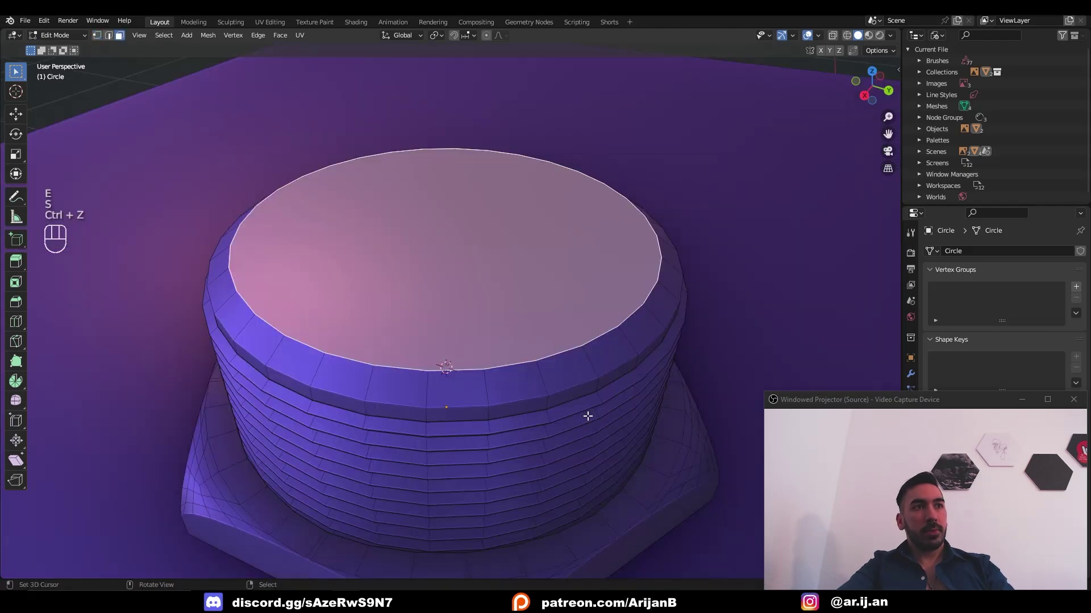
Inset the threaded cylinder's top face, and extrude and scale it inward to form a second narrow ring
key(i)
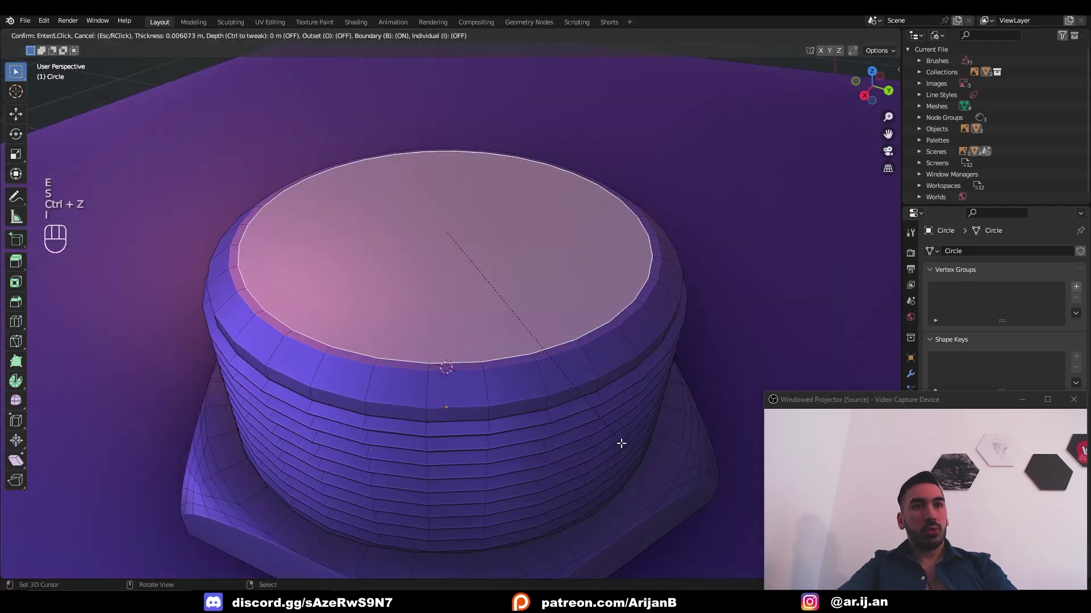
click(607, 438)
key(e)
right_click(628, 444)
key(s)
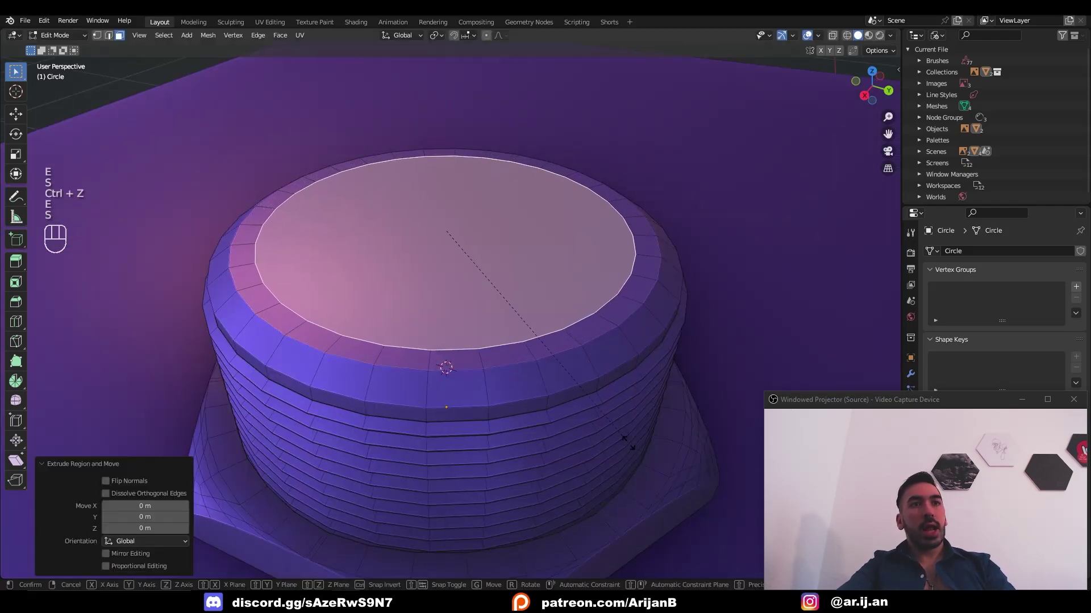
click(610, 432)
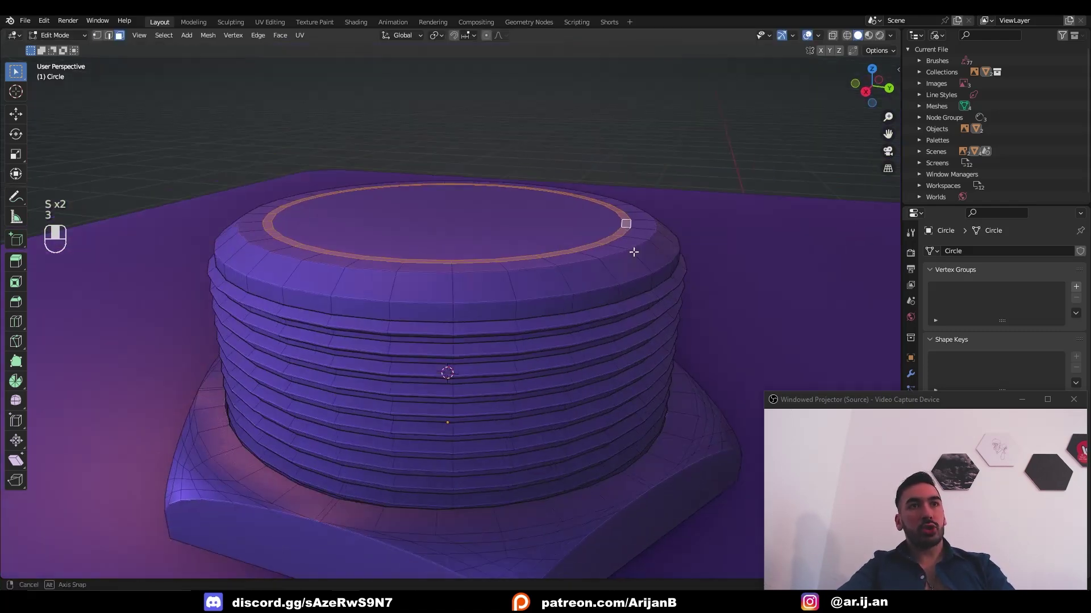
Extrude the narrow ring on the cylinder's top as a groove and raise the inner disc about 0.093 m along Z
key(e)
click(536, 230)
scroll(511, 284, down, 4)
key(g)
key(z)
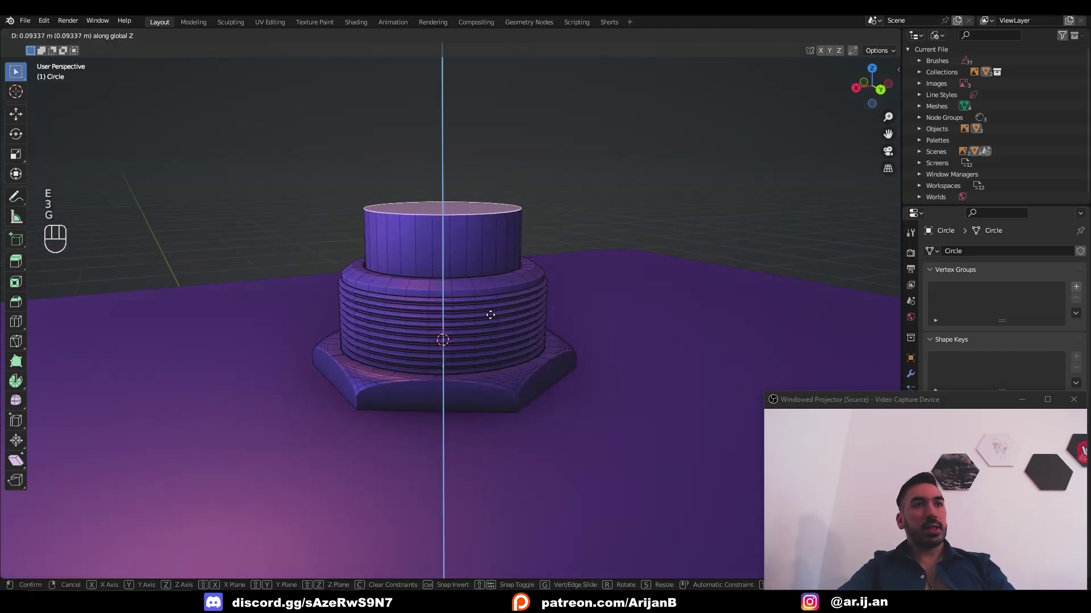
Extrude the raised disc's top face in place and scale it outward to 1.214
scroll(477, 291, up, 3)
middle_drag(477, 292, 480, 267)
scroll(484, 318, down, 3)
key(e)
right_click(488, 351)
key(s)
click(504, 368)
Extrude the widened footswitch face about 0.09 m upward and bevel its top rim
key(e)
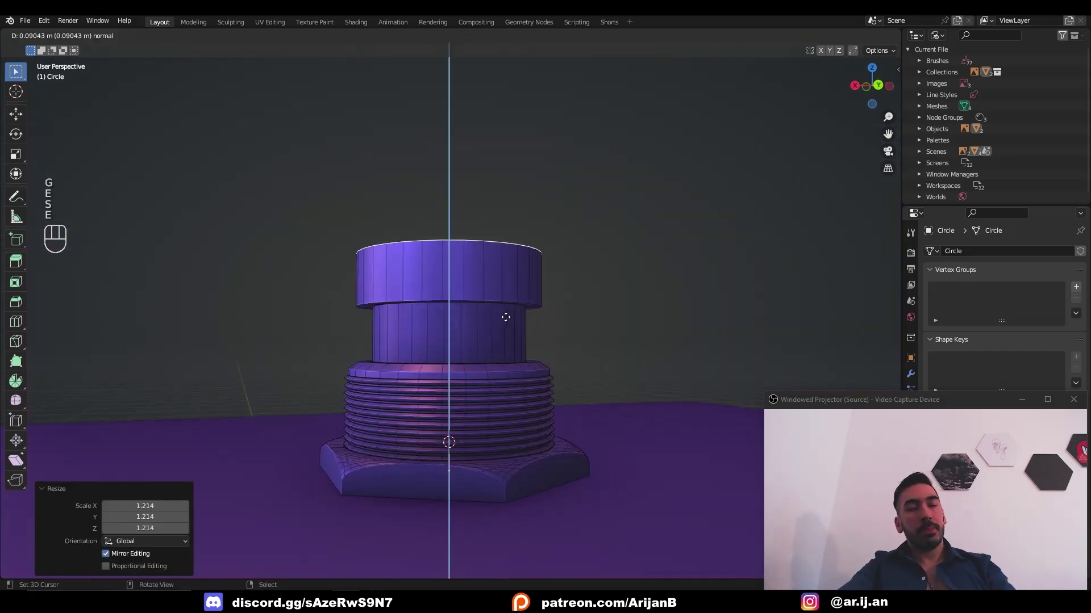
click(505, 312)
middle_drag(504, 307, 548, 334)
key(ctrl+b)
click(542, 335)
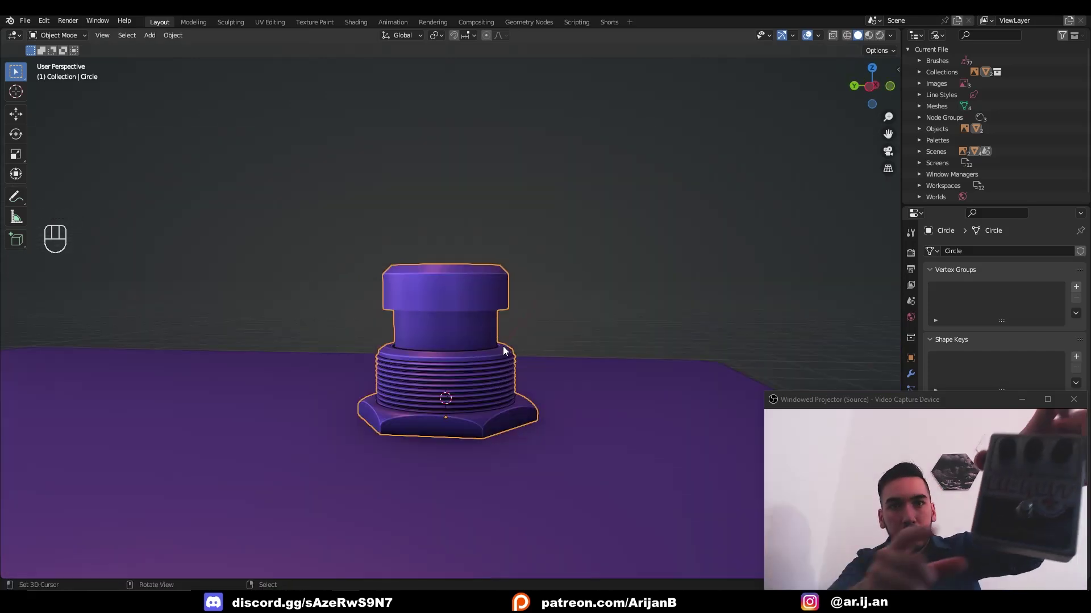
Knife-cut straight across the enclosure along X at the height of the red LED in the reference photo
key(k)
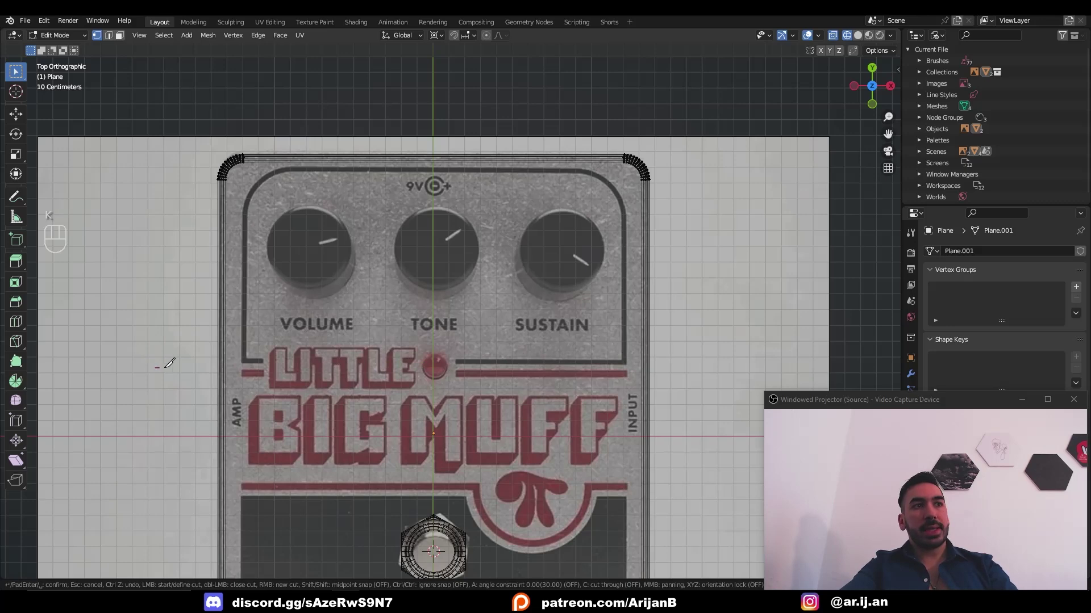
key(x)
click(687, 354)
key(Return)
click(505, 113)
scroll(505, 113, down, 2)
Knife-cut straight down the enclosure's middle along Y with cut-through, crossing the horizontal cut at the LED
key(k)
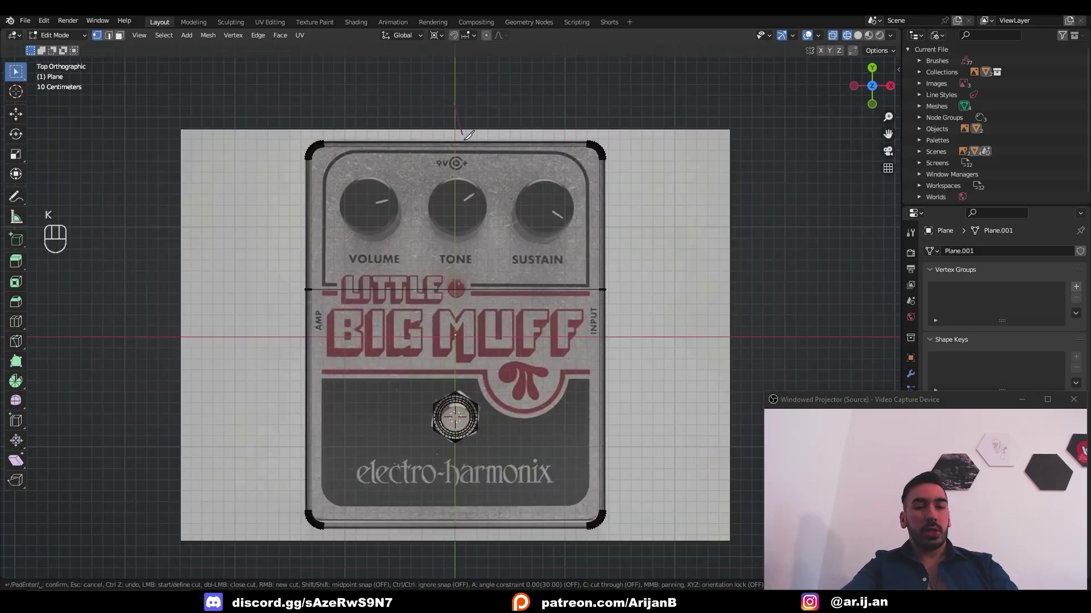
key(y)
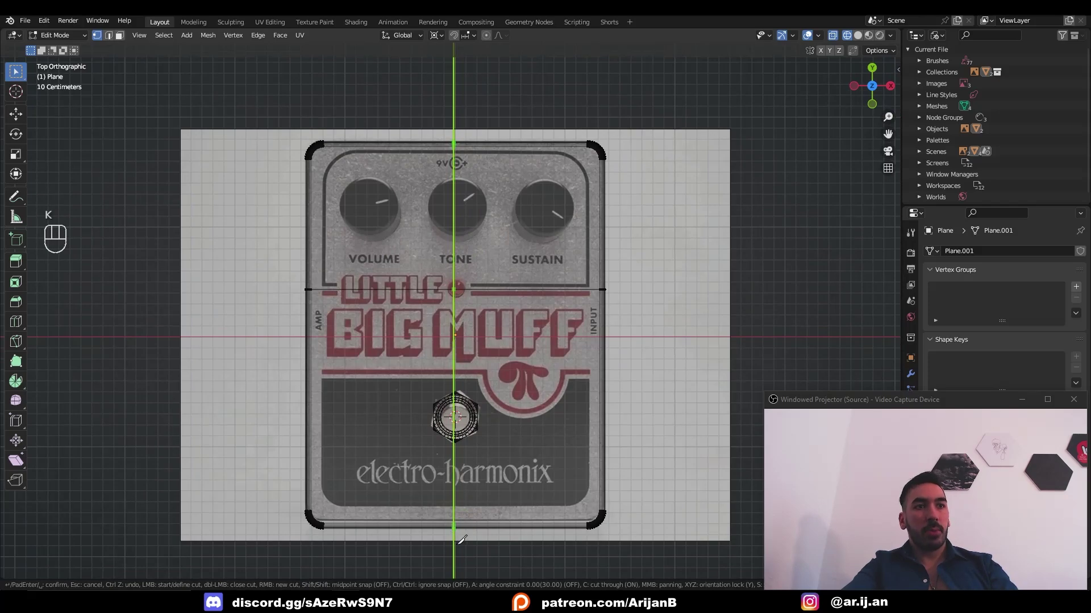
click(461, 539)
key(Return)
scroll(501, 326, up, 3)
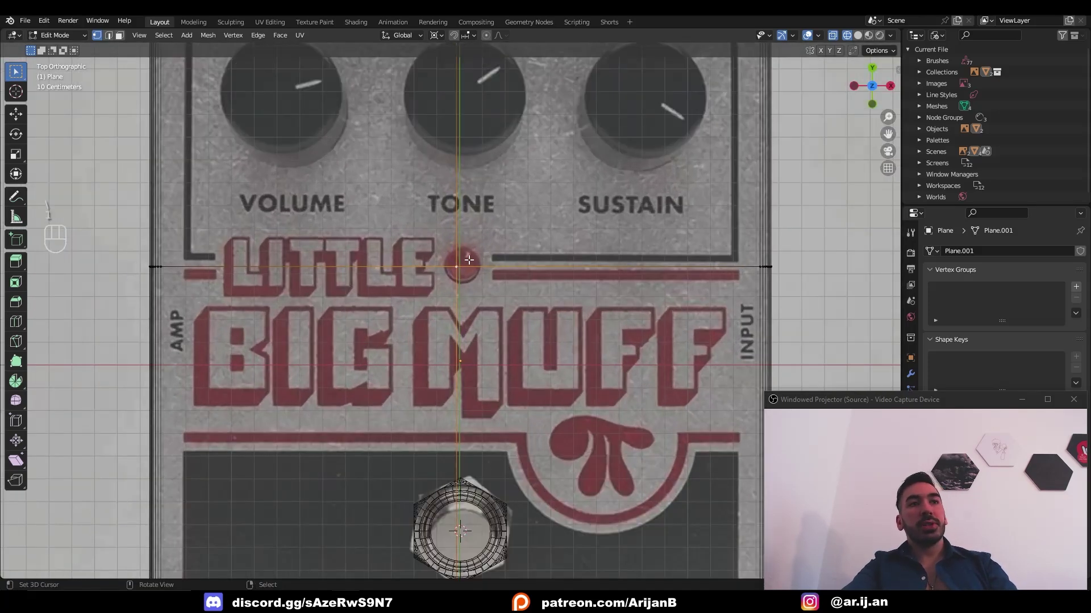
scroll(473, 259, down, 3)
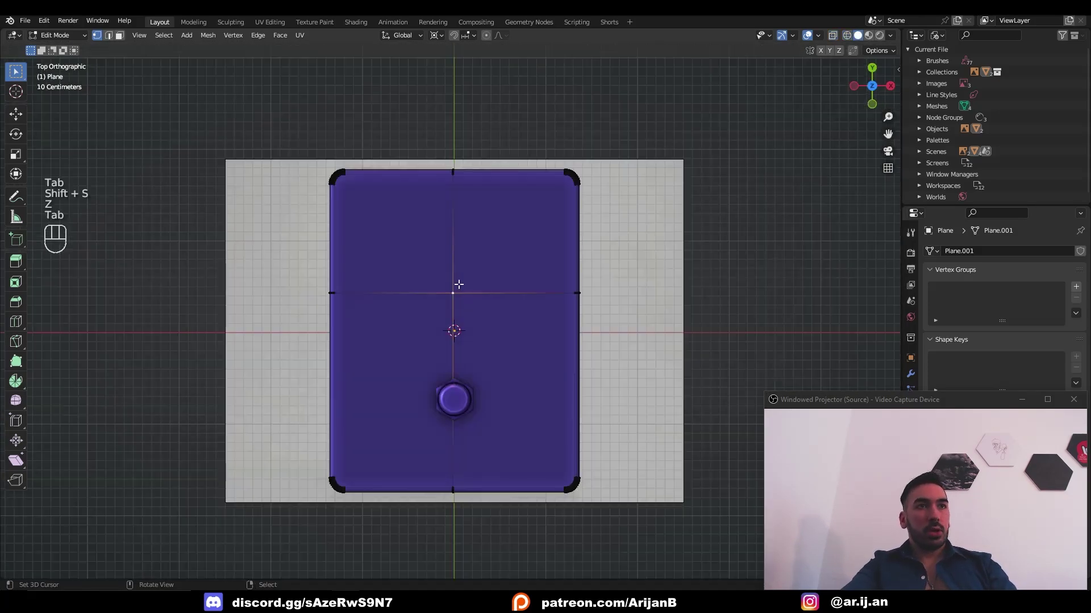
Align the lengthwise cut exactly to the enclosure's centre line by scaling it to 0 along X
key(1)
alt+right_click(453, 256)
key(s)
key(x)
key(0)
key(Return)
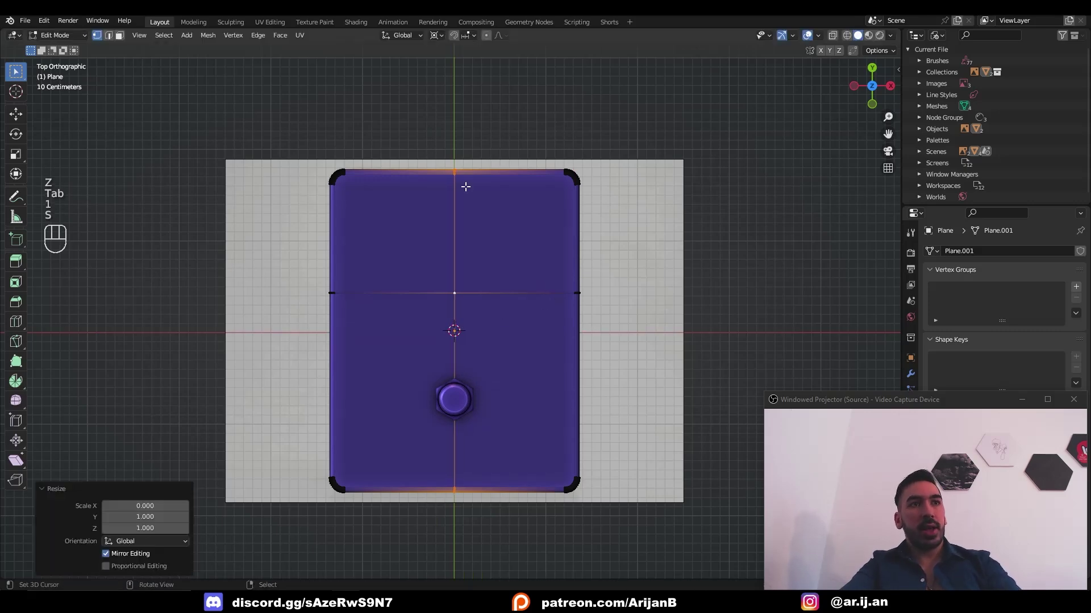
Vertex-bevel the point where the two cuts cross by 0.0948 m so it spans the LED
key(1)
scroll(448, 310, up, 9)
key(z)
key(z)
key(z)
key(z)
key(ctrl+b)
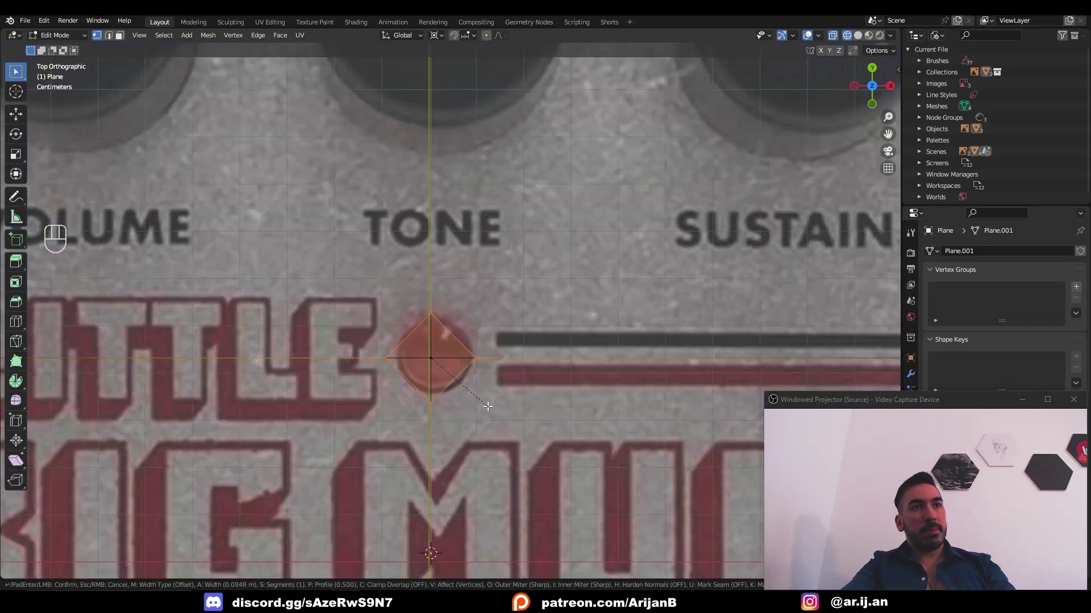
click(487, 406)
Round the LED bevel by setting its segments to 7 and its shape to 0.100
click(186, 406)
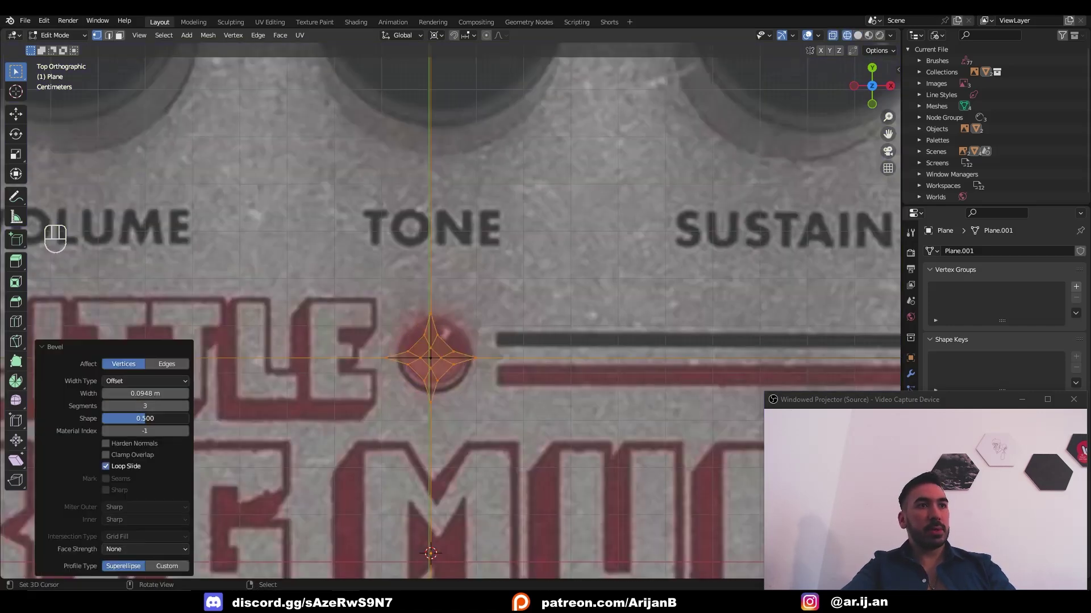
drag(134, 419, 114, 419)
click(121, 418)
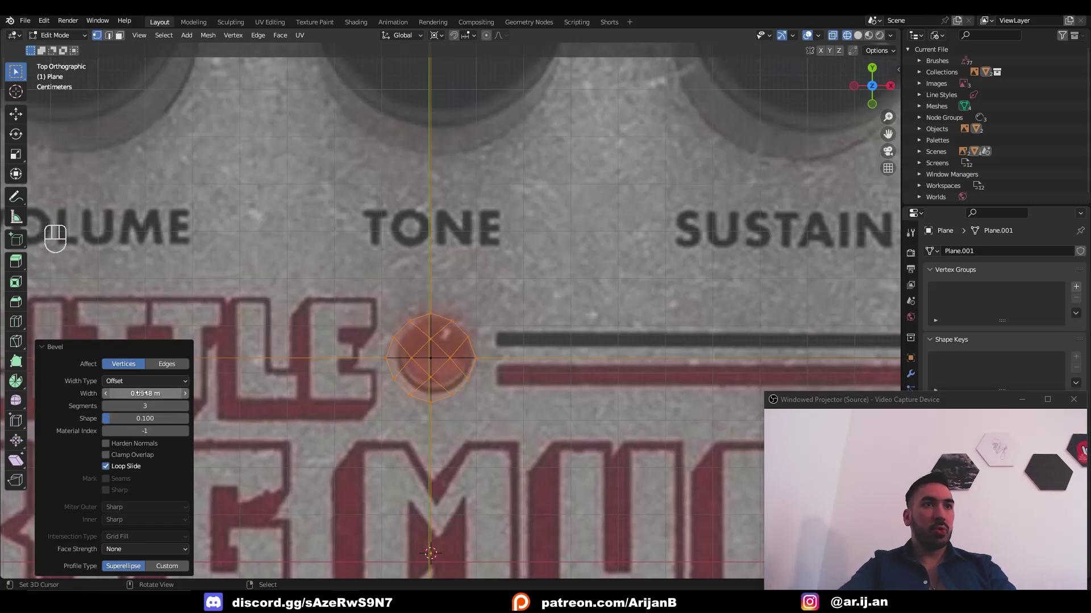
scroll(193, 407, up, 3)
click(186, 406)
click(185, 406)
click(185, 406)
click(186, 407)
shift+middle_drag(469, 369, 537, 313)
Extrude the round LED patch about 0.085 m down into the enclosure and delete its bottom faces
key(e)
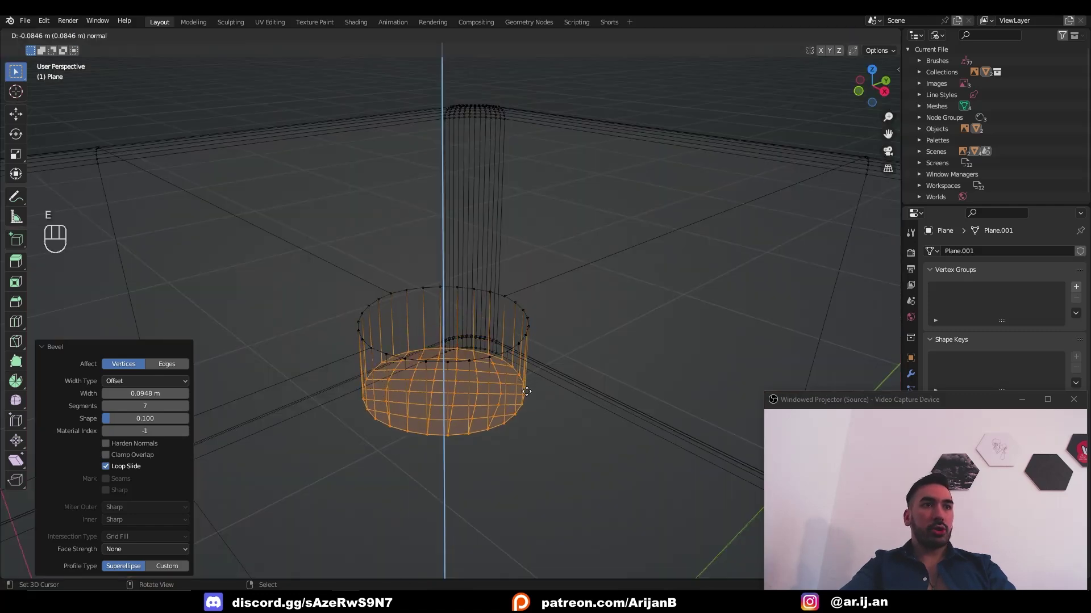
click(520, 398)
key(x)
click(504, 422)
Make the LED hole's rim loop perfectly round with LoopTools Circle
key(z)
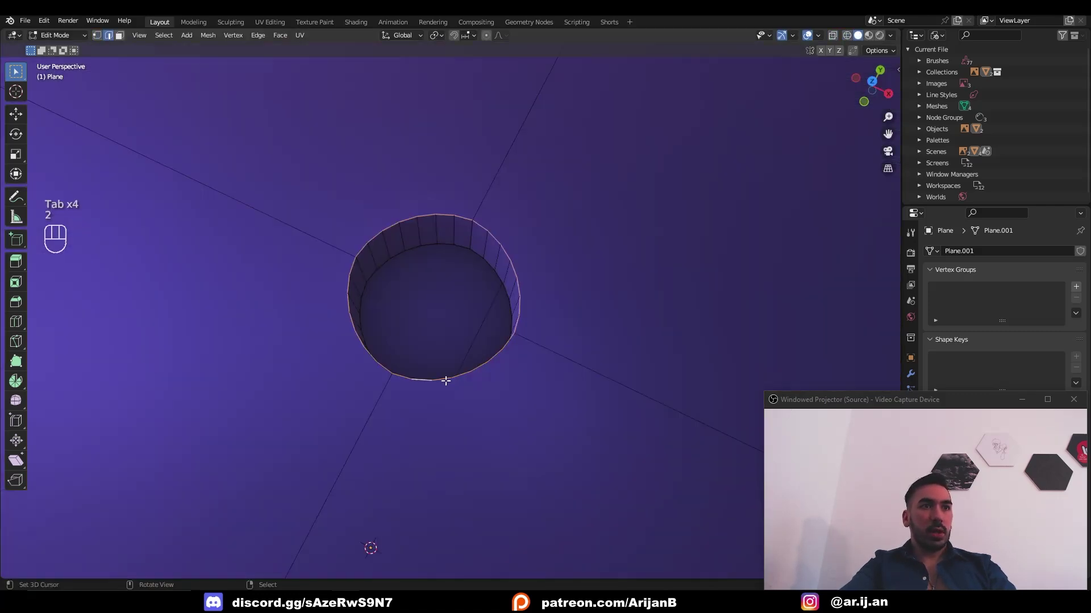
key(z)
middle_drag(446, 380, 564, 283)
key(z)
key(w)
mouse_move(621, 213)
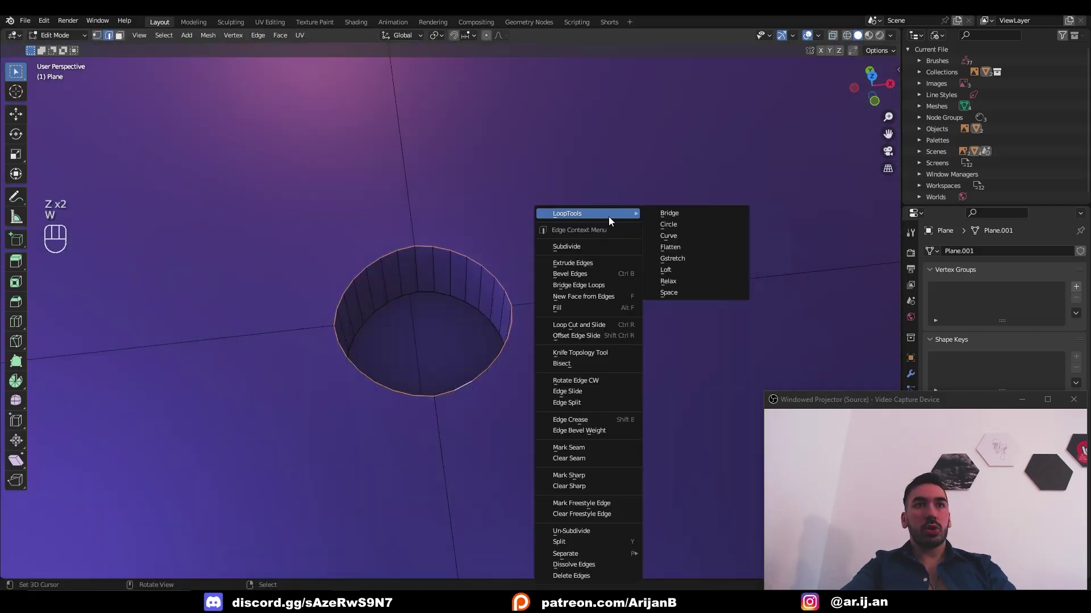
click(668, 224)
Extrude the LED hole's rim about 0.09 m upward along Z and cap it with a face
key(alt+z)
key(1)
key(g)
key(z)
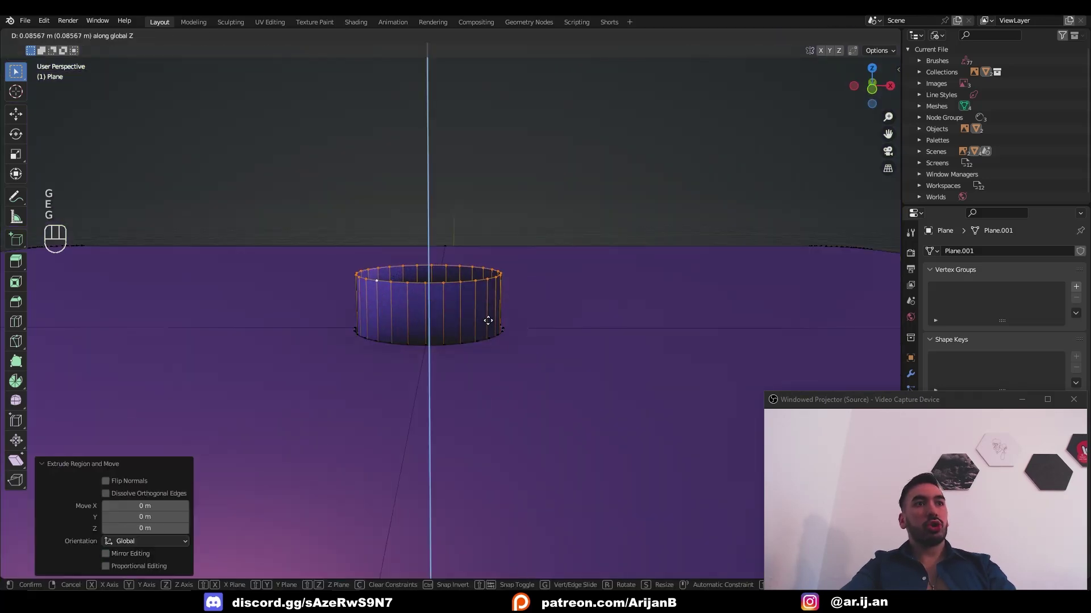
click(471, 312)
middle_drag(472, 312, 451, 306)
key(f)
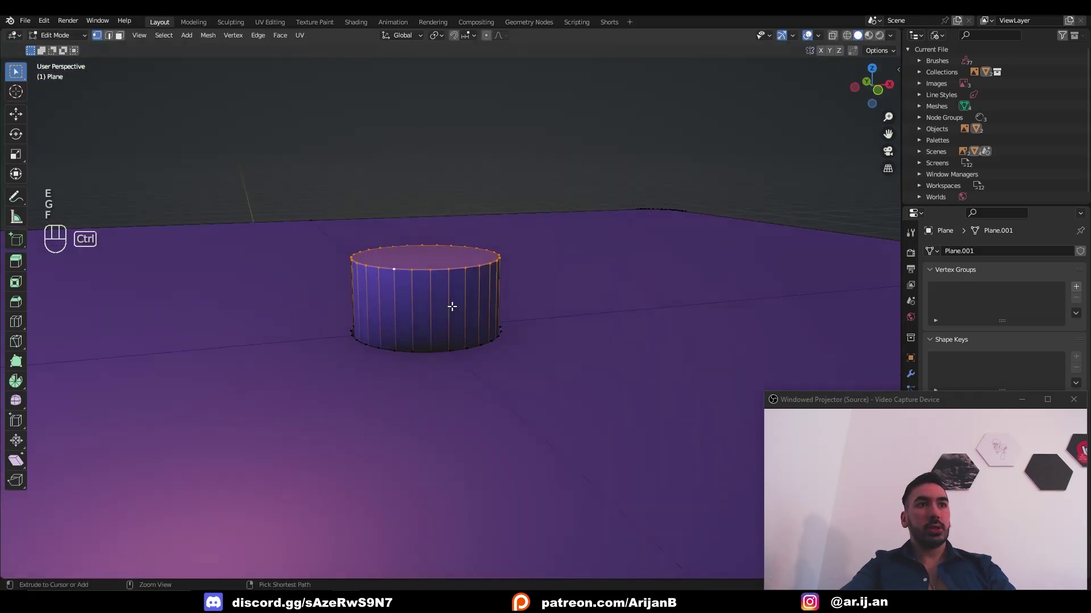
Bevel the LED cap's rim into a rounded dome with several segments and a shape of 0.5
key(ctrl+b)
scroll(485, 343, up, 8)
click(498, 364)
click(147, 419)
text(.5)
key(Return)
middle_drag(477, 301, 456, 324)
key(Tab)
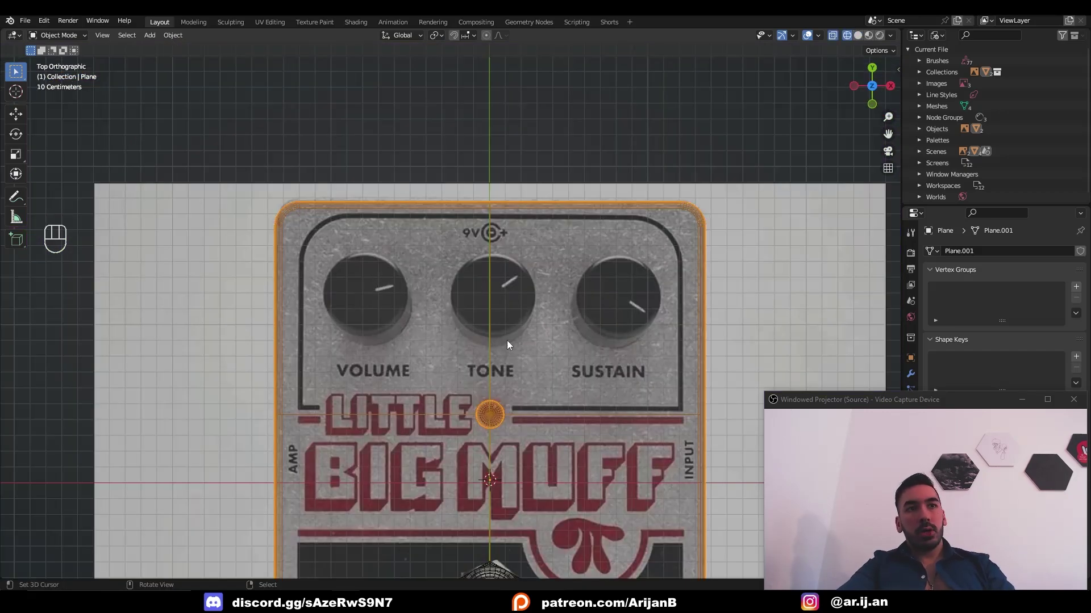
Duplicate the enclosure's upper edge segments and move the copy along Y towards the knob row
key(shift+z)
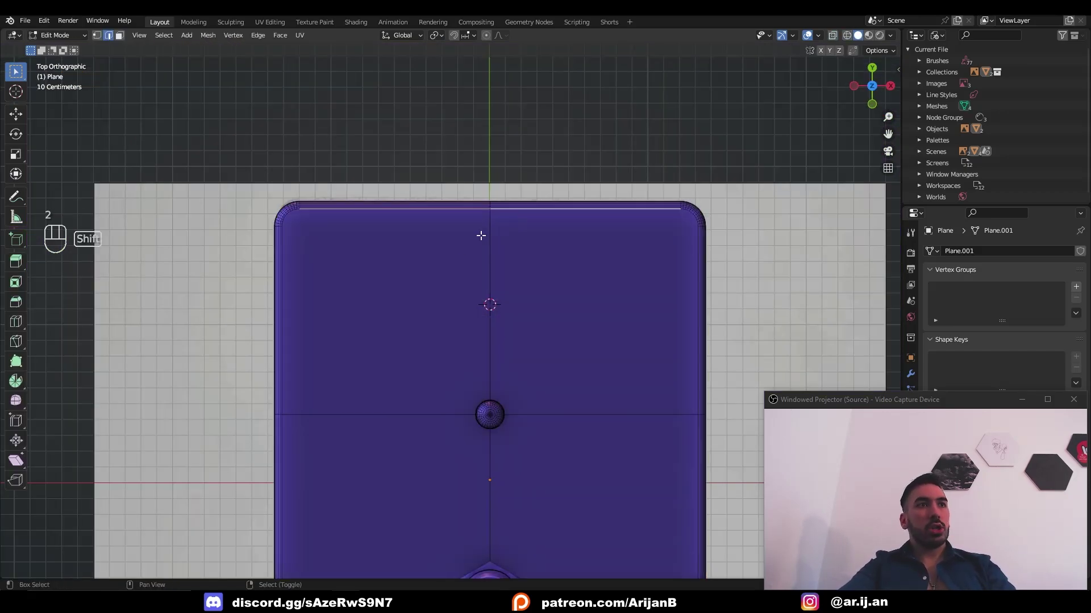
key(shift+d)
right_click(494, 258)
key(g)
middle_click(516, 272)
click(518, 316)
key(2)
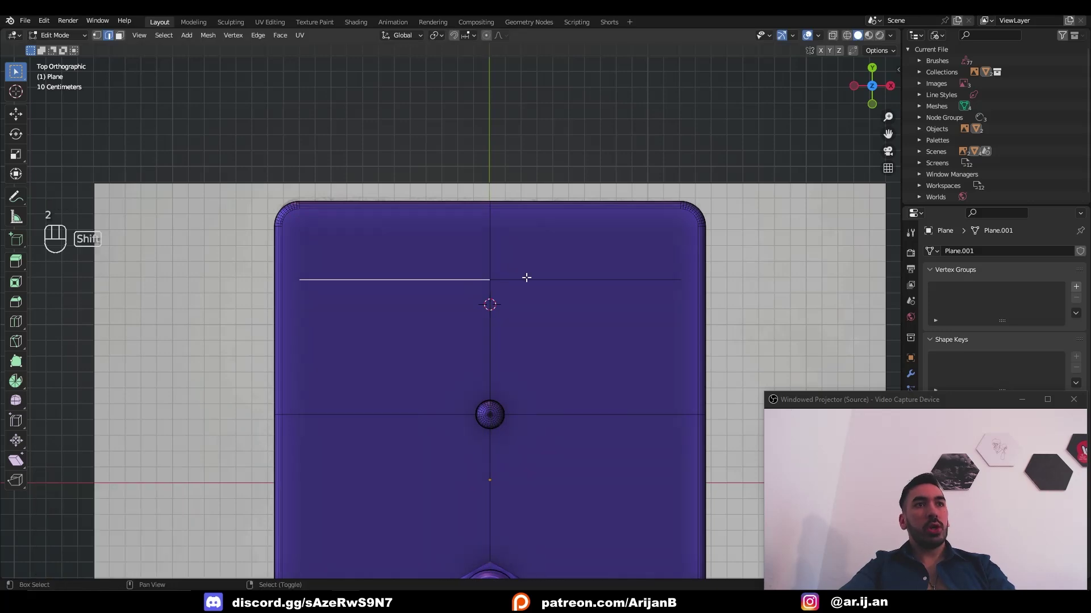
Scale and move the duplicated guide edge so its ends sit near the Volume and Sustain knob centres
key(1)
key(z)
key(s)
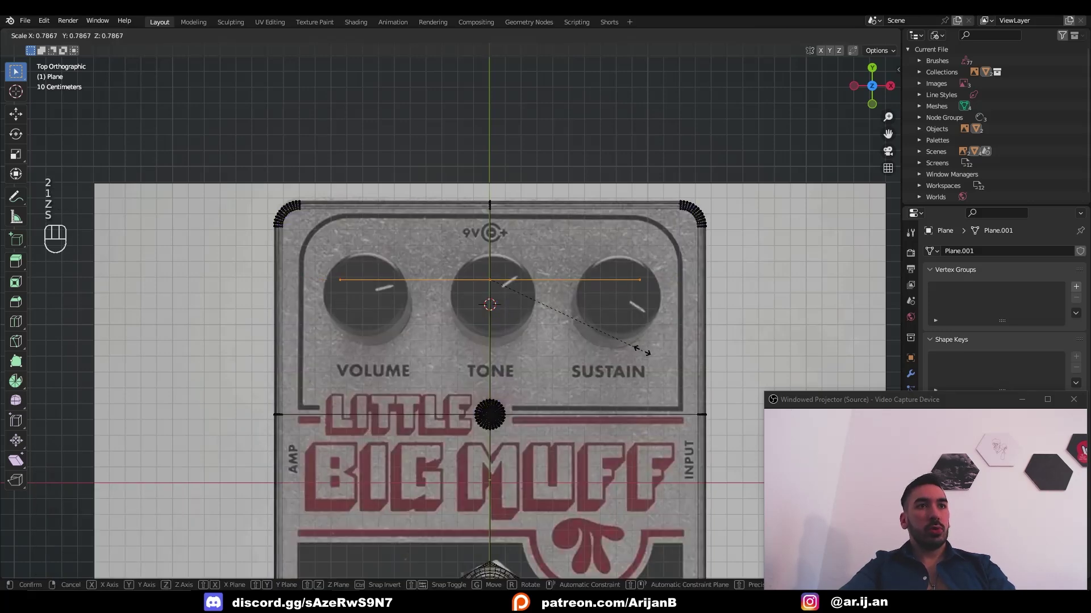
click(613, 343)
key(Tab)
key(Tab)
key(g)
click(489, 296)
click(613, 296)
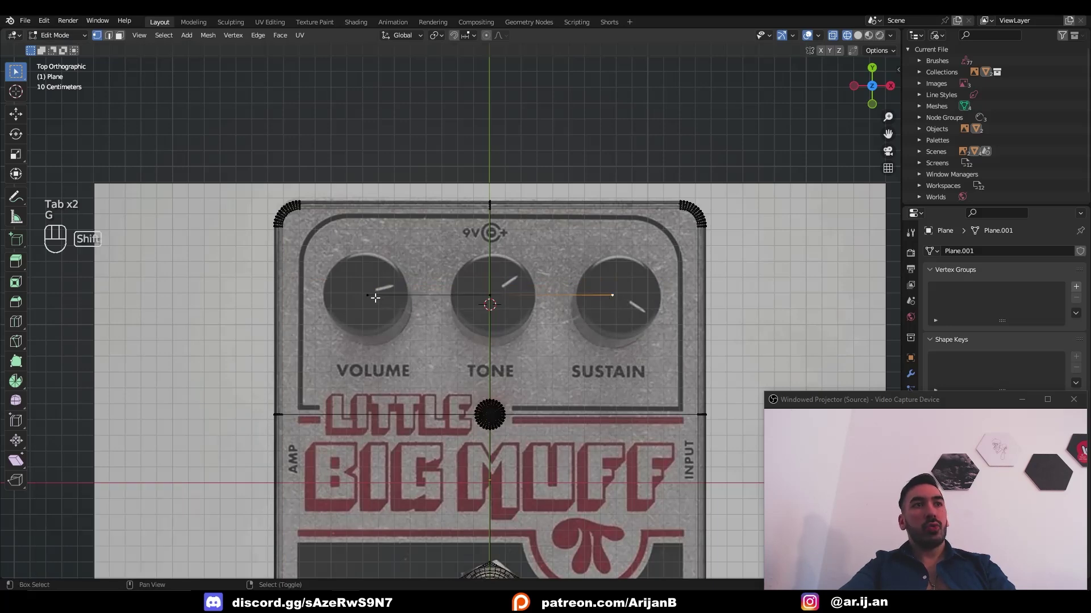
Snap the 3D cursor to the guide edge's end vertex at the Volume knob
scroll(591, 311, down, 1)
scroll(640, 290, up, 2)
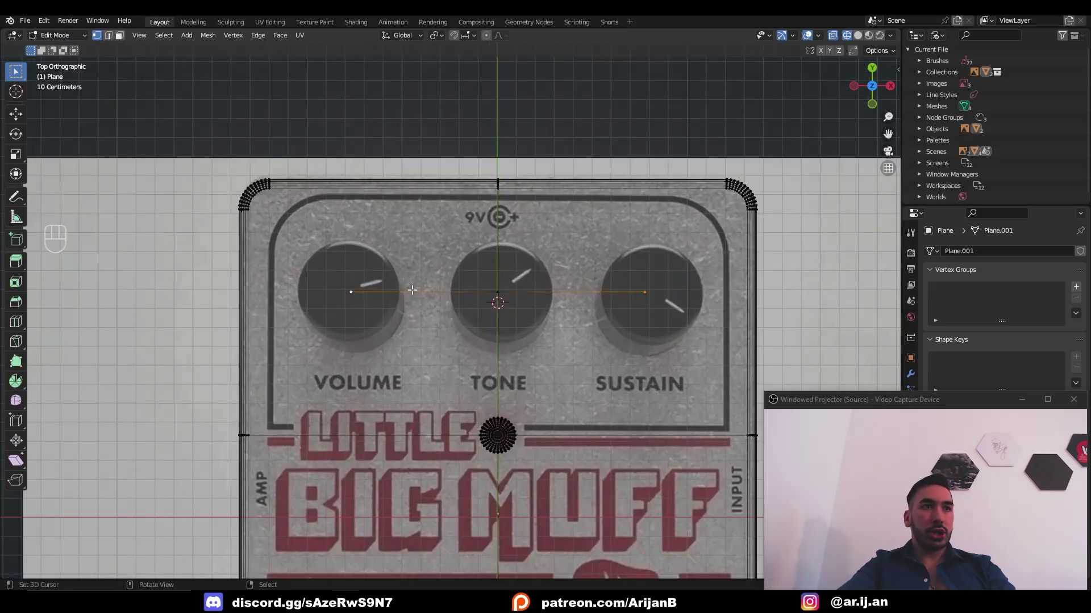
key(Tab)
key(Tab)
key(shift+s)
middle_drag(609, 303, 609, 279)
key(z)
key(Tab)
middle_drag(370, 332, 468, 257)
Add a 1 m radius mesh circle at the 3D cursor and scale it to 0.218 for the Volume knob
key(x)
key(shift+a)
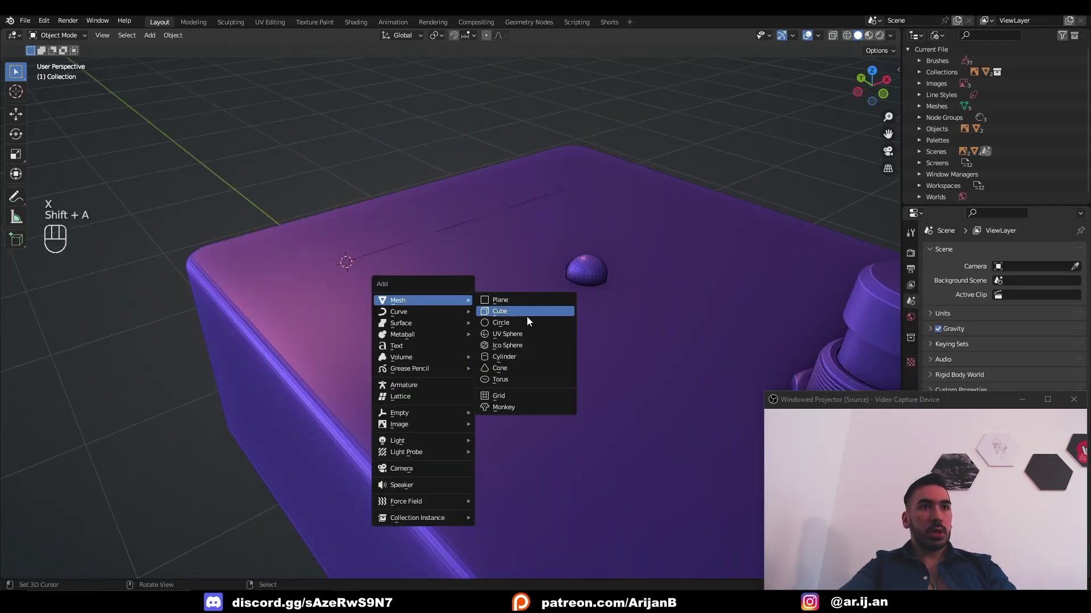
click(527, 322)
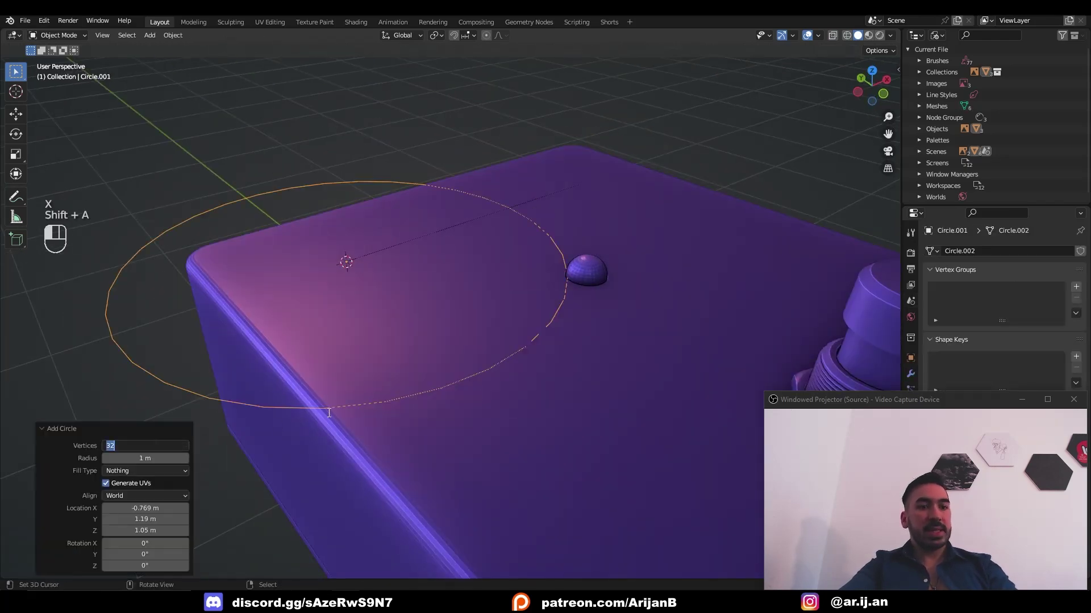
key(Return)
key(Tab)
key(1)
key(s)
click(382, 306)
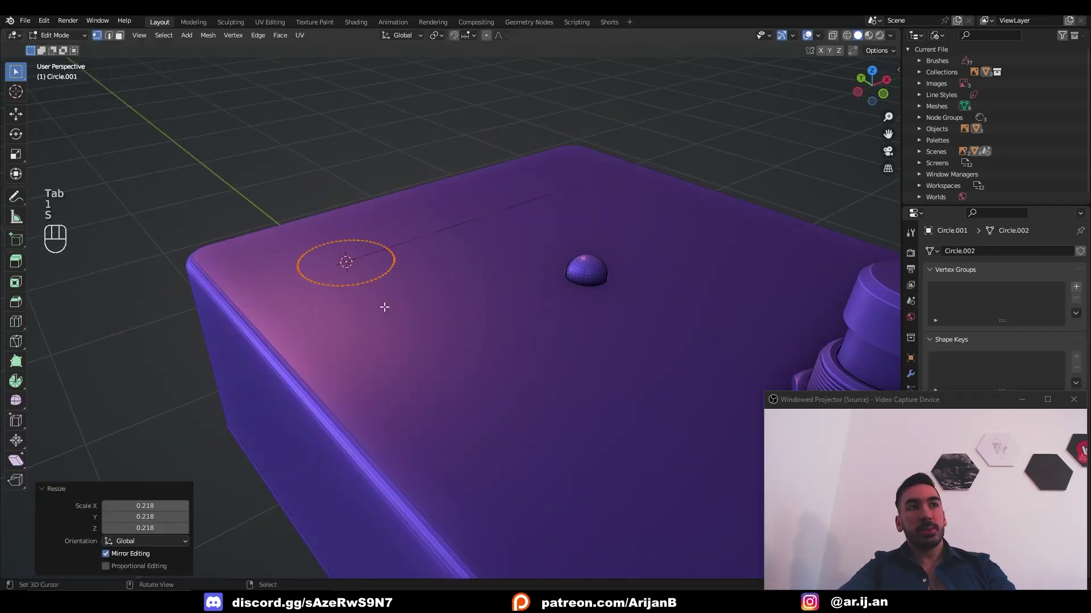
Fill the Volume knob circle with a face and extrude it upward into a cylinder
key(KP_7)
key(z)
key(ctrl+z)
middle_drag(377, 336, 487, 377)
key(f)
key(e)
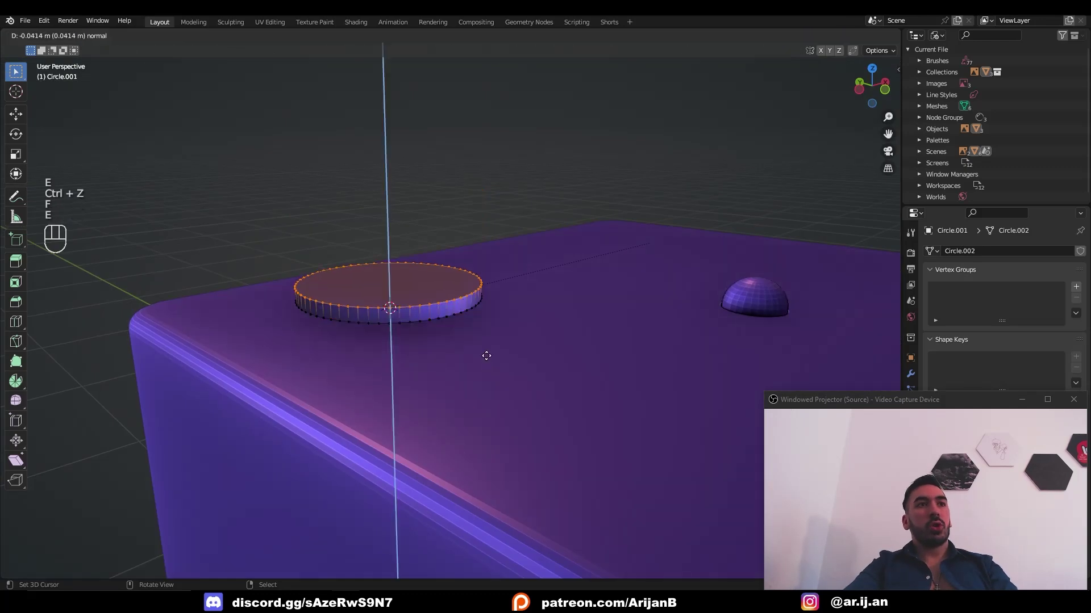
click(480, 217)
Bevel the Volume knob's top rim and lower its whole top along Z to shorten the knob
key(ctrl+b)
key(b)
drag(280, 158, 523, 244)
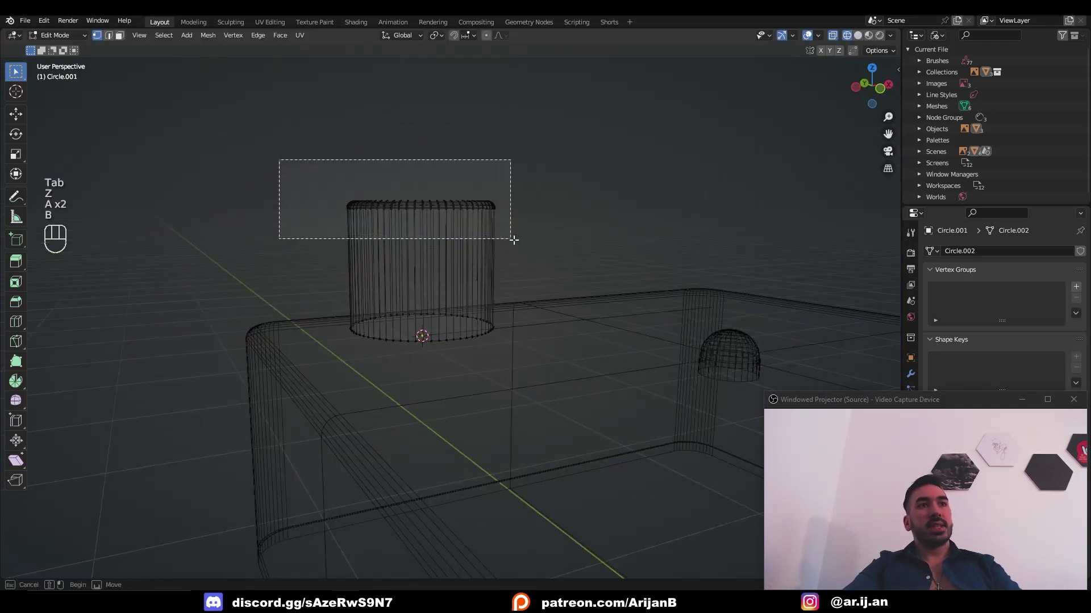
key(g)
key(z)
click(526, 258)
middle_drag(526, 259, 421, 267)
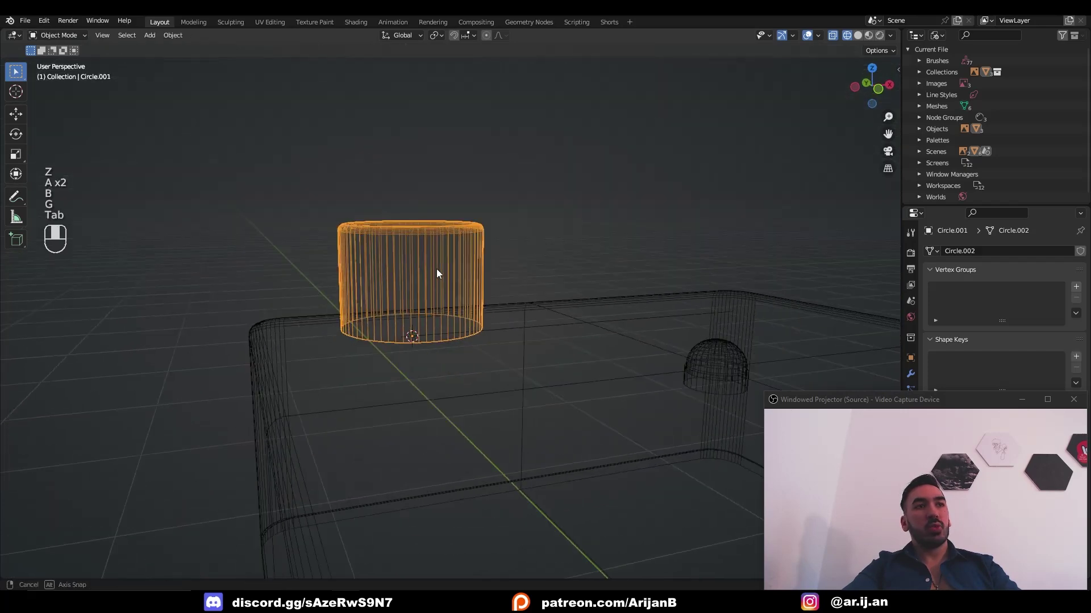
Snap the 3D cursor to the centre of the Volume knob's bottom edge loop
key(shift+s)
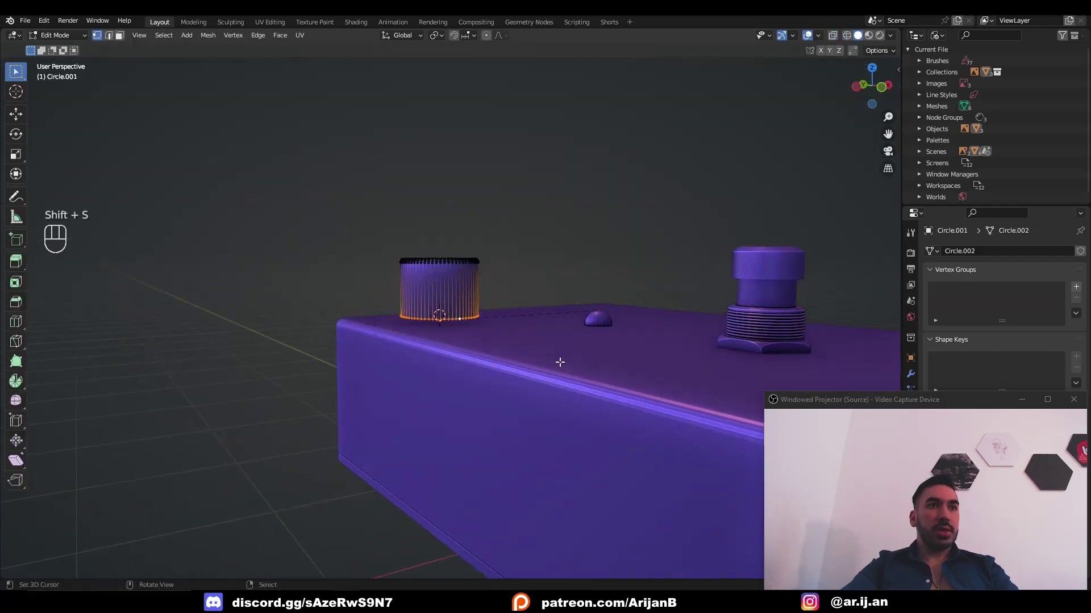
key(Tab)
middle_drag(565, 361, 361, 336)
key(z)
click(329, 318)
key(z)
middle_drag(628, 347, 607, 350)
Duplicate the hex nut inside the footswitch mesh, place the copy beside the LED and separate it by selection into its own object
right_click(567, 368)
scroll(568, 368, up, 2)
key(Tab)
key(1)
key(Tab)
right_click(678, 409)
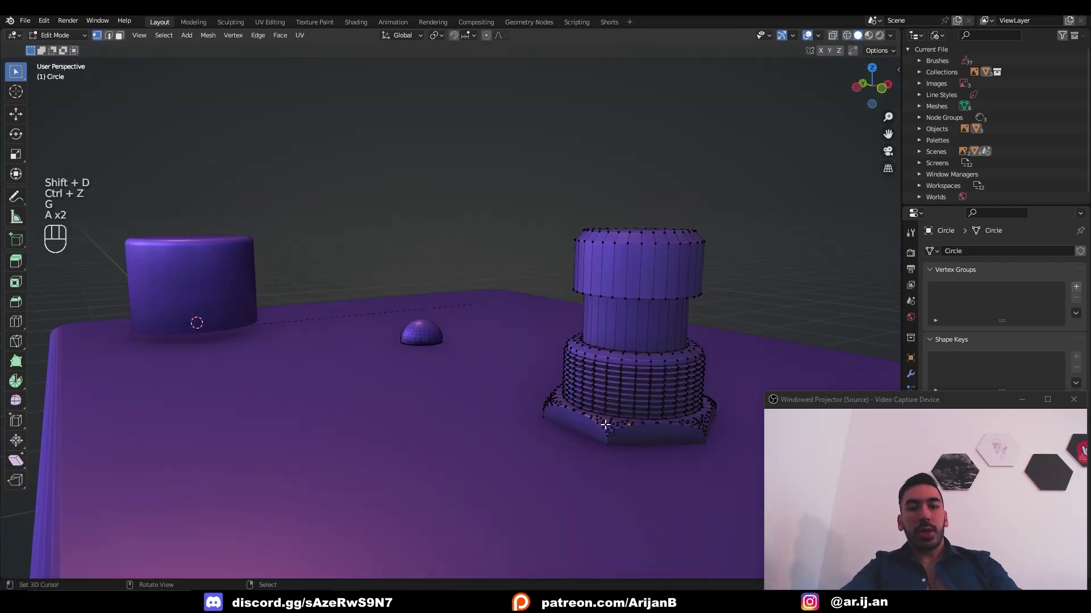
key(l)
scroll(604, 424, down, 3)
key(shift+d)
click(480, 325)
key(p)
click(487, 284)
Snap the 3D cursor to the centre of the separated nut and set the nut's origin to the 3D cursor
key(Tab)
right_click(397, 247)
key(Tab)
middle_drag(397, 247, 441, 278)
scroll(441, 278, up, 3)
key(1)
key(z)
key(3)
key(z)
key(shift+s)
key(Tab)
click(181, 36)
mouse_move(204, 62)
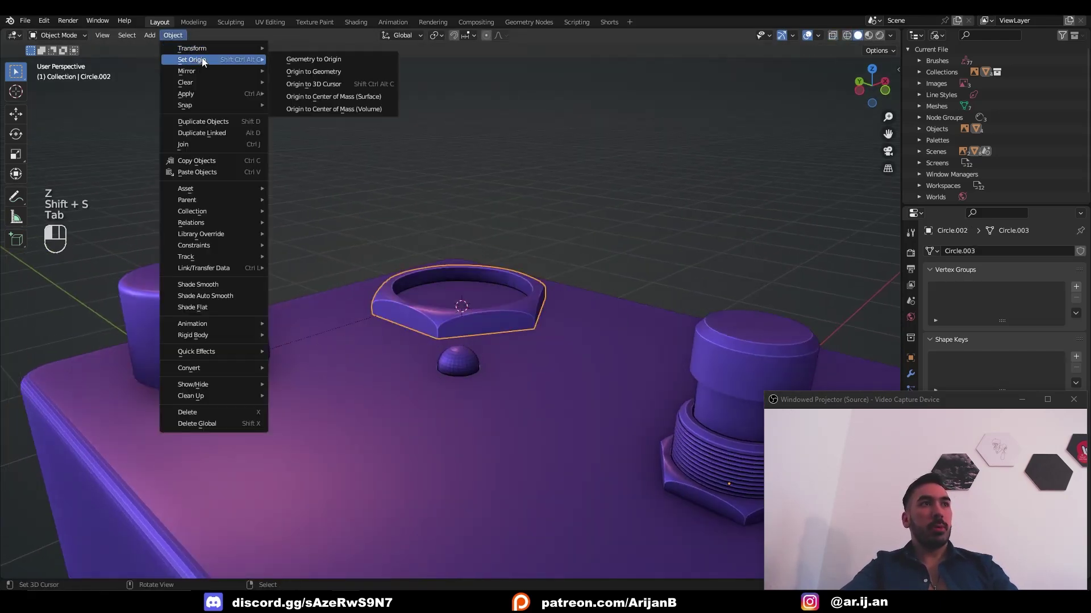
click(373, 89)
Snap the 3D cursor to the centre of the Volume knob's base and move the separated nut to the cursor
middle_drag(392, 273, 449, 263)
right_click(319, 332)
key(Tab)
key(1)
key(z)
key(shift+s)
key(Tab)
key(z)
right_click(621, 245)
key(shift+s)
Duplicate the Volume knob twice, snapping the copies to the 3D cursor at the Tone and Sustain knob positions
mouse_move(380, 292)
middle_down()
mouse_move(421, 315)
mouse_move(394, 332)
middle_up()
scroll(394, 332, up, 3)
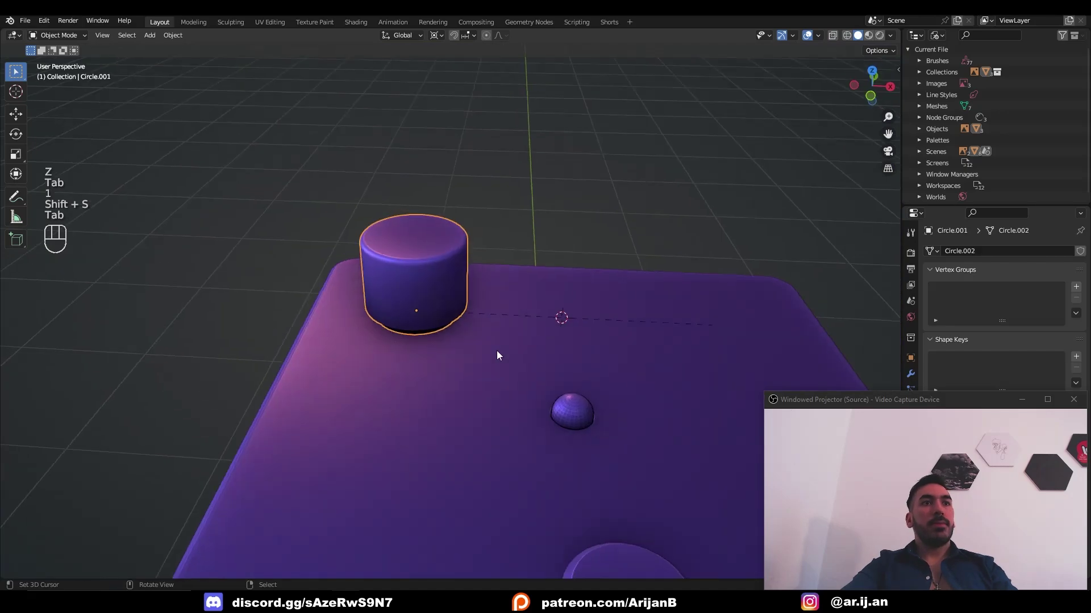
key(shift+d)
right_click(510, 348)
key(shift+s)
click(510, 298)
shift+middle_drag(619, 318, 500, 328)
right_click(580, 337)
key(shift+s)
click(599, 409)
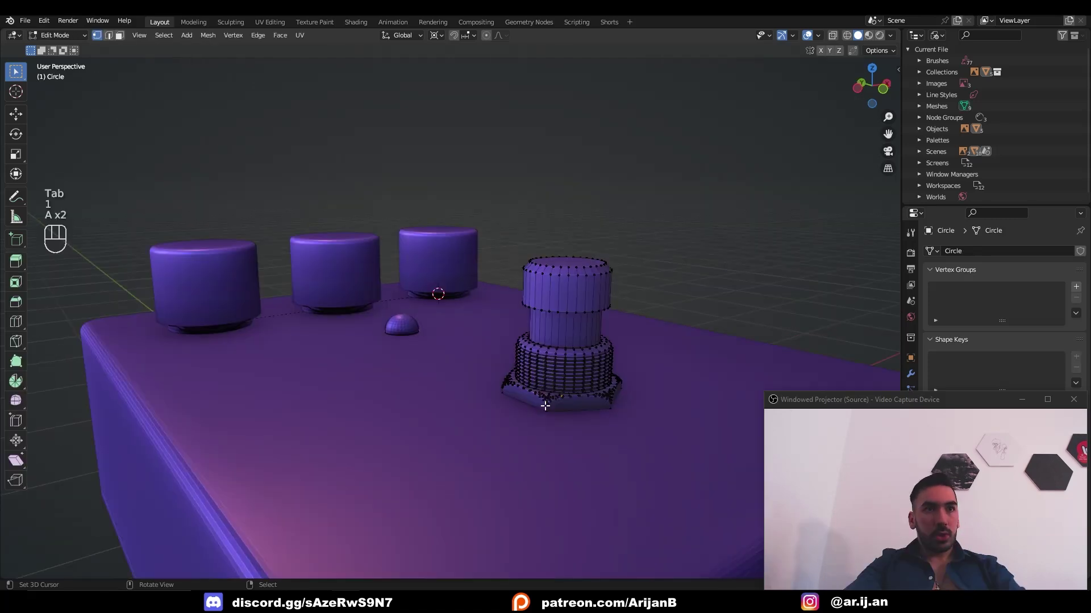
Duplicate the footswitch's hex nut again, place the copy near the LED and make it a separate object
key(l)
key(shift+d)
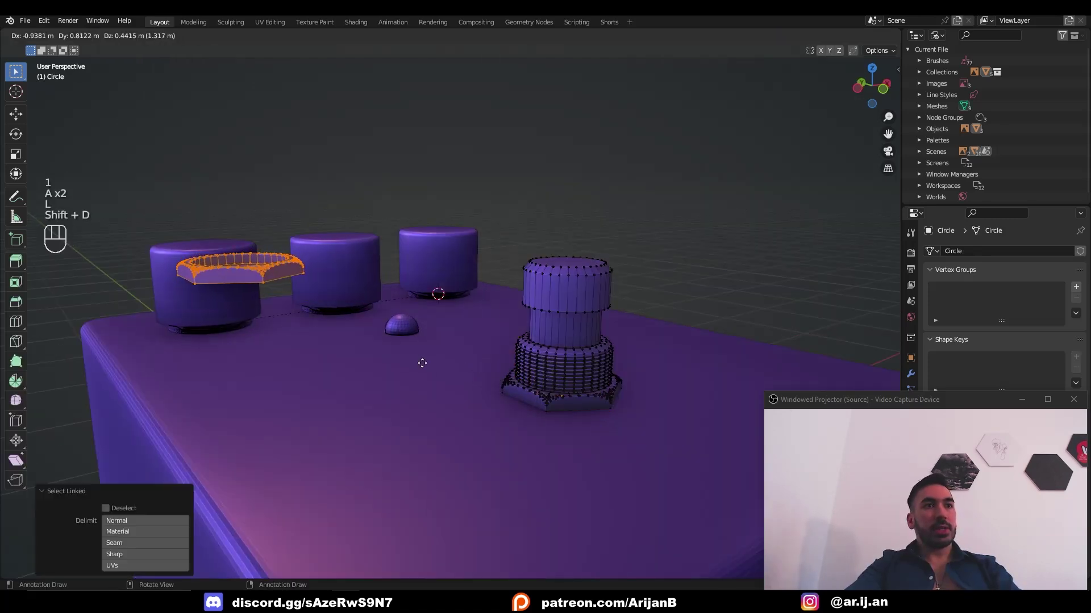
click(419, 348)
key(Tab)
key(Tab)
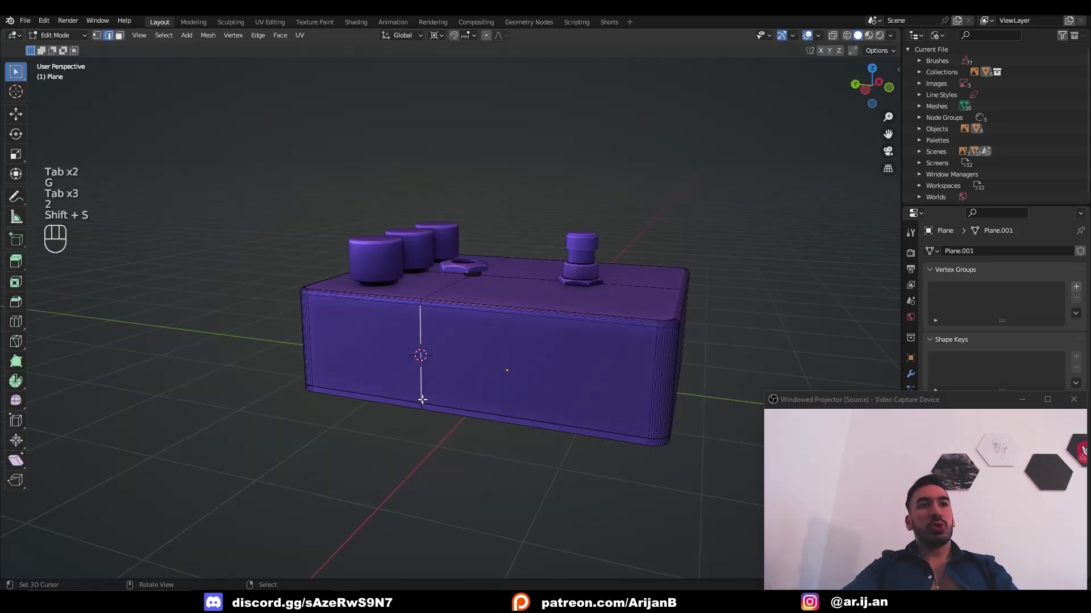
Move the separated nut to the 3D cursor at the middle of the vertical edge on the enclosure's side wall
key(Tab)
click(460, 272)
key(shift+s)
click(509, 196)
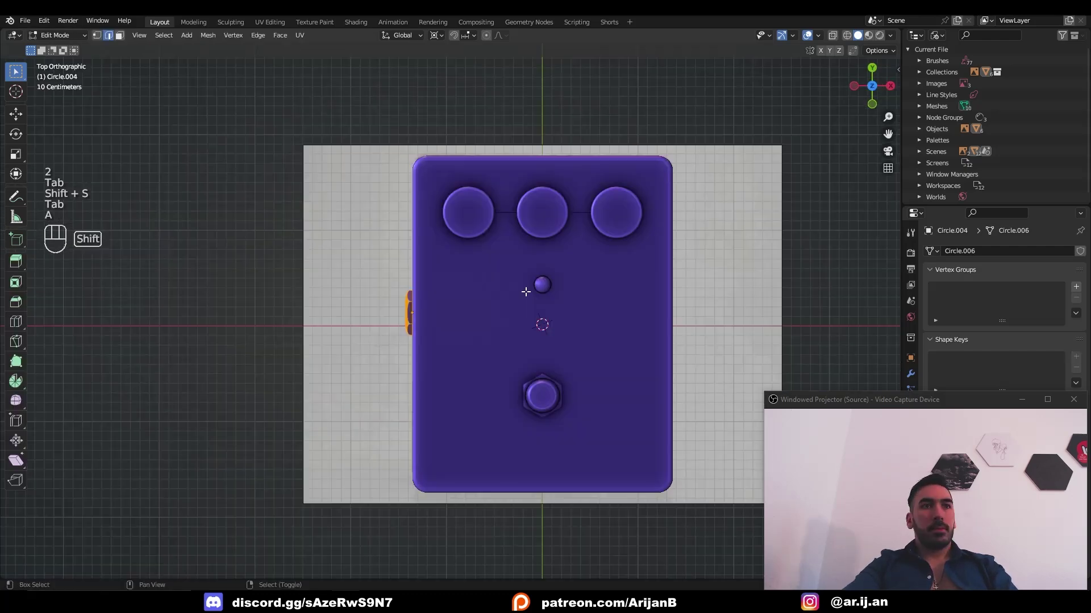
Duplicate the side nut in place and mirror the copy to the opposite wall by scaling it -1 along X
key(shift+d)
right_click(489, 231)
text(sx-1)
key(Return)
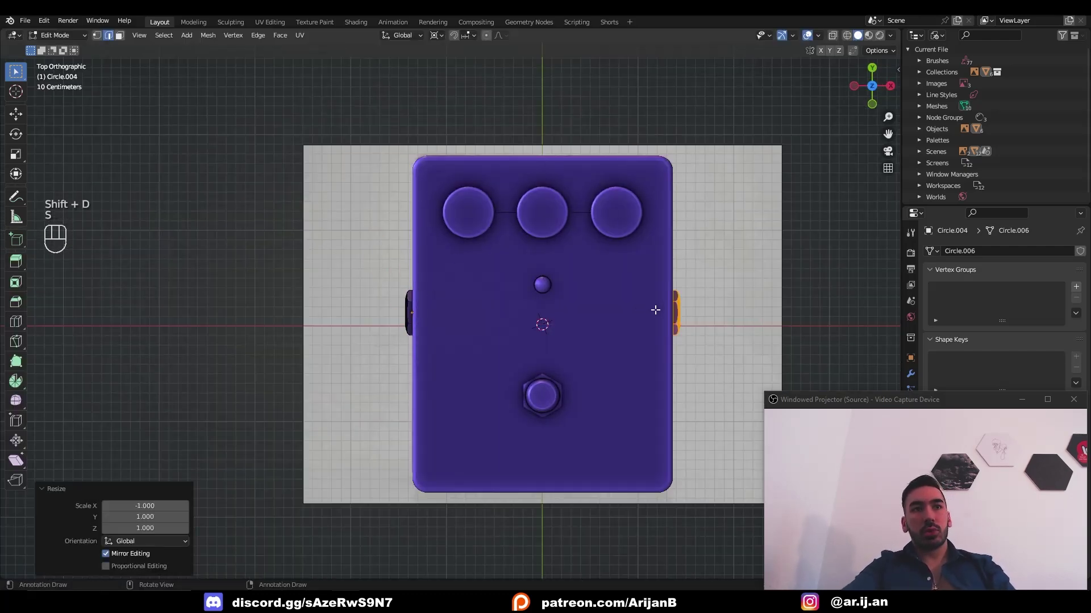
Extrude the filled circle behind the side nut about 0.006 m along its normal to form a thin washer
key(alt+z)
key(alt+z)
scroll(525, 306, up, 1)
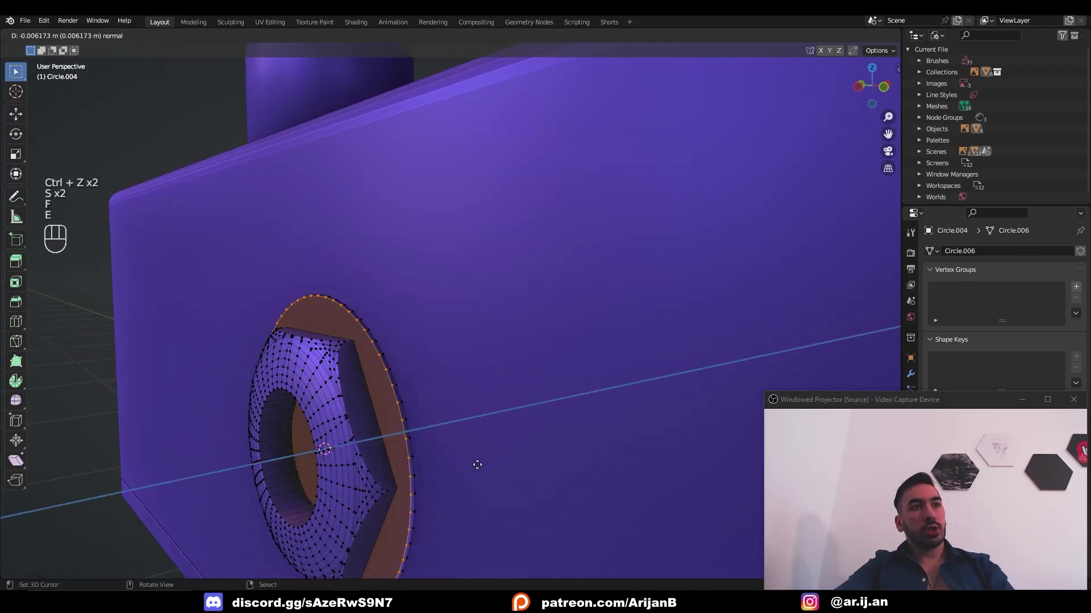
click(475, 464)
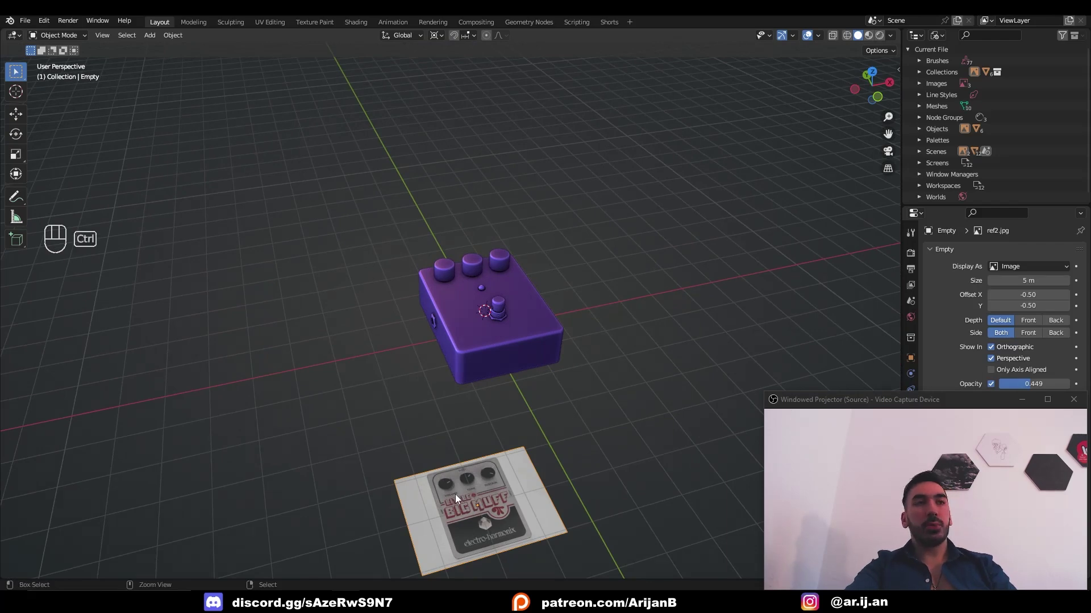
Look at the model from below and delete the reference image empty
key(ctrl+KP_7)
scroll(450, 261, up, 2)
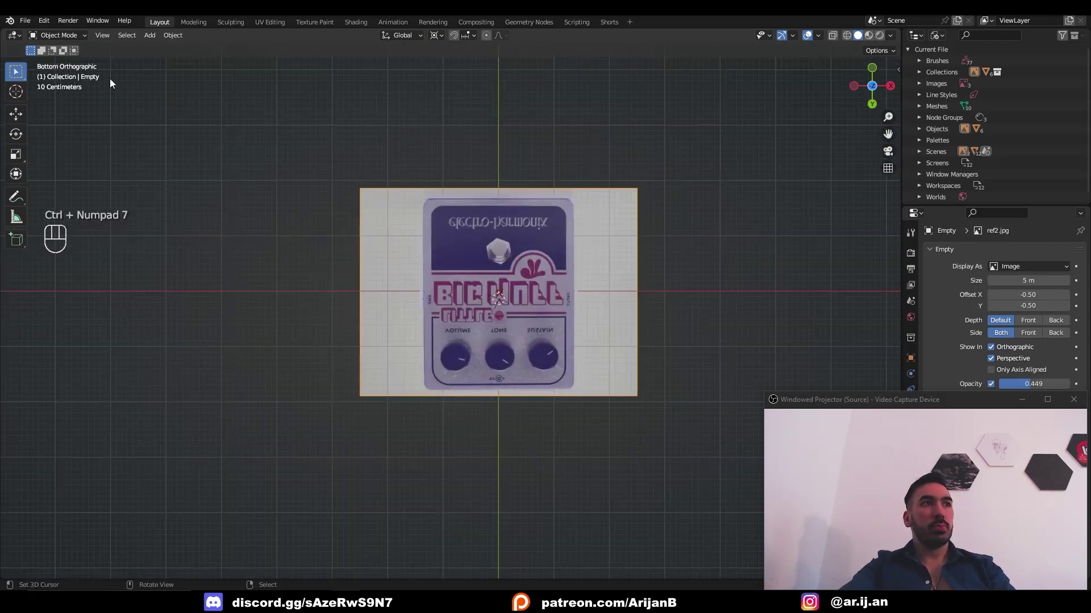
key(x)
click(423, 268)
Add a 32-vertex mesh circle of 1 m radius at the 3D cursor in an underside corner and scale it down to foot size
scroll(409, 261, up, 3)
shift+middle_drag(389, 249, 421, 339)
key(shift+a)
click(502, 374)
scroll(502, 374, up, 3)
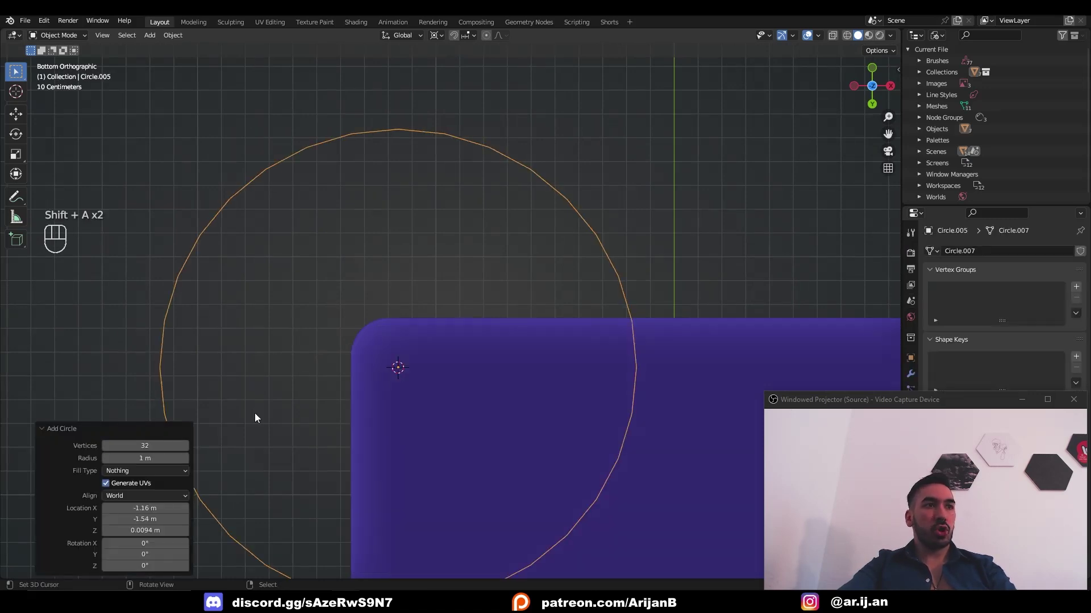
key(Tab)
key(s)
click(477, 424)
middle_drag(477, 424, 564, 402)
Extrude the foot's rim inward to about 0.82 of its size and shift the inner loop along Z
key(e)
key(s)
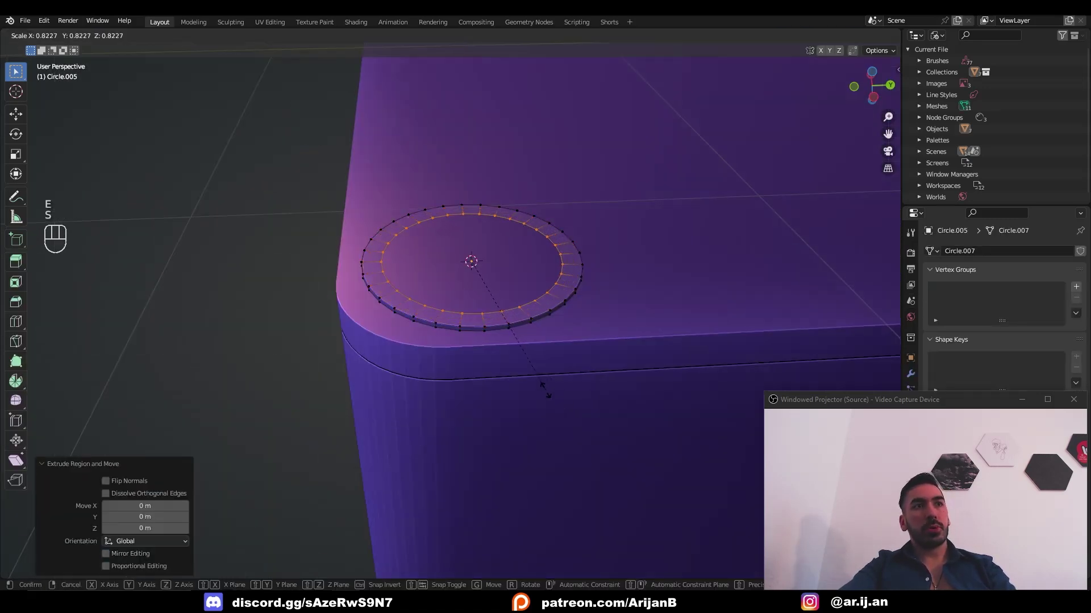
click(527, 379)
key(g)
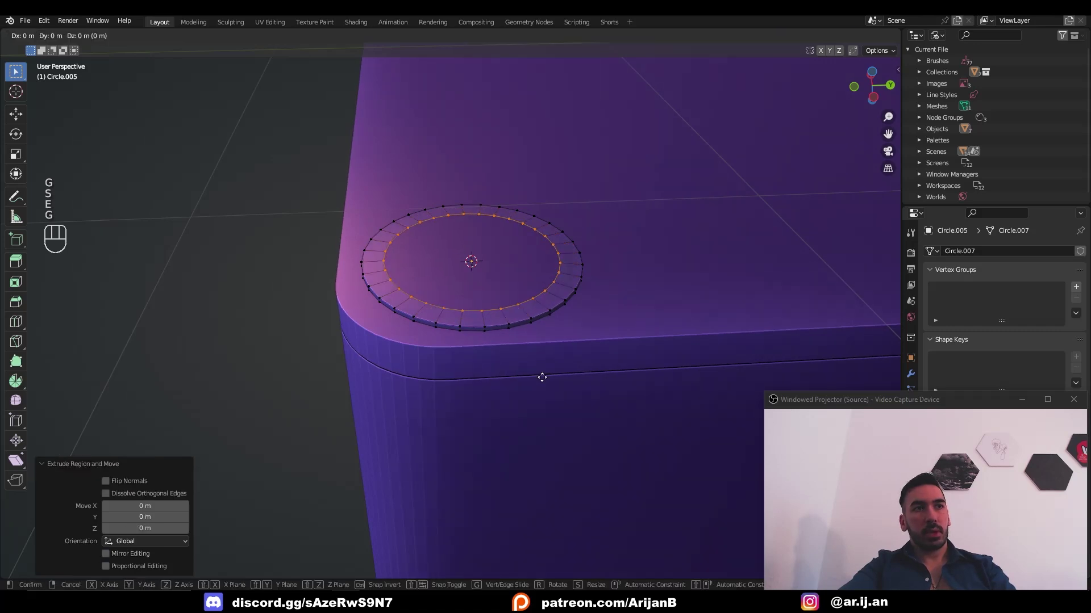
key(z)
click(582, 372)
Scale and fill the foot's inner loop with a face, and bevel its edges
key(s)
key(s)
click(560, 358)
key(f)
key(ctrl+b)
click(554, 336)
key(Tab)
Copy the foot to all four underside corners by duplicating and scaling it -1 along X, and both feet -1 along Y
middle_drag(555, 341, 521, 343)
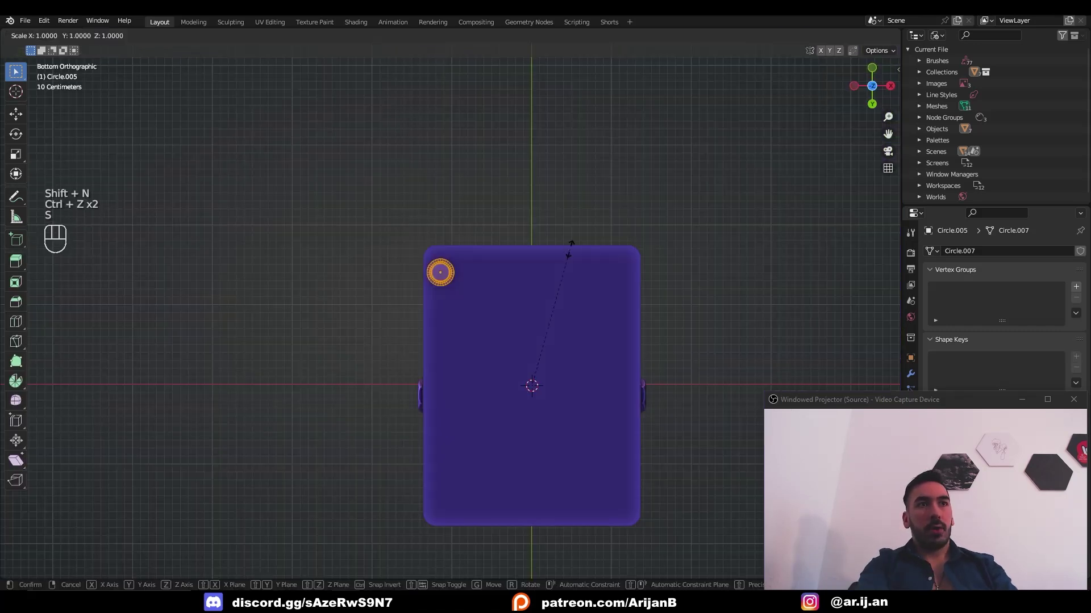
text(sx-1)
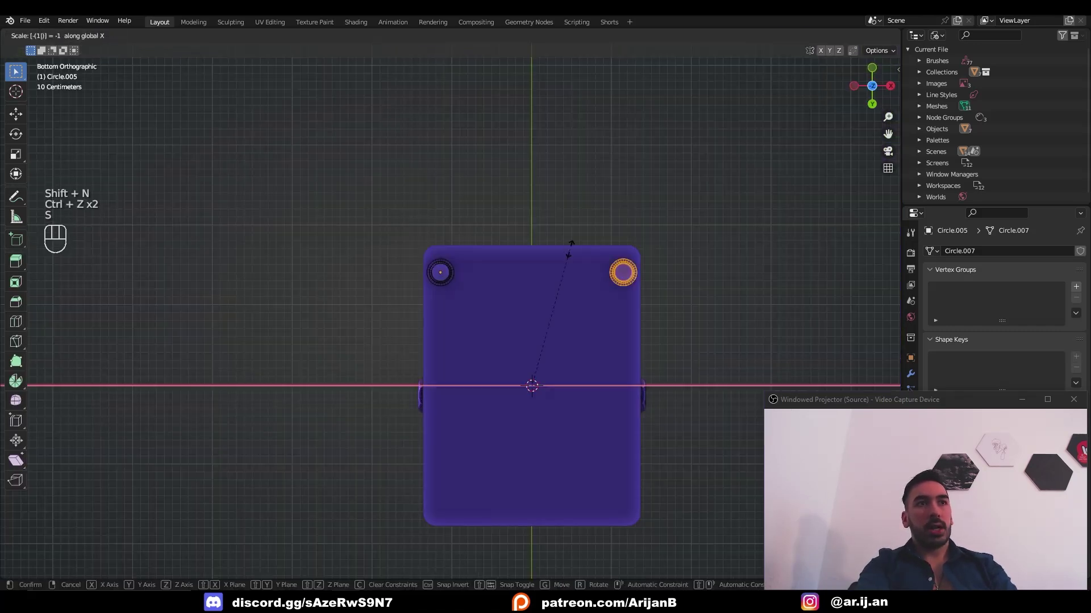
key(Return)
key(a)
key(shift+d)
right_click(570, 249)
text(sy-1)
key(Return)
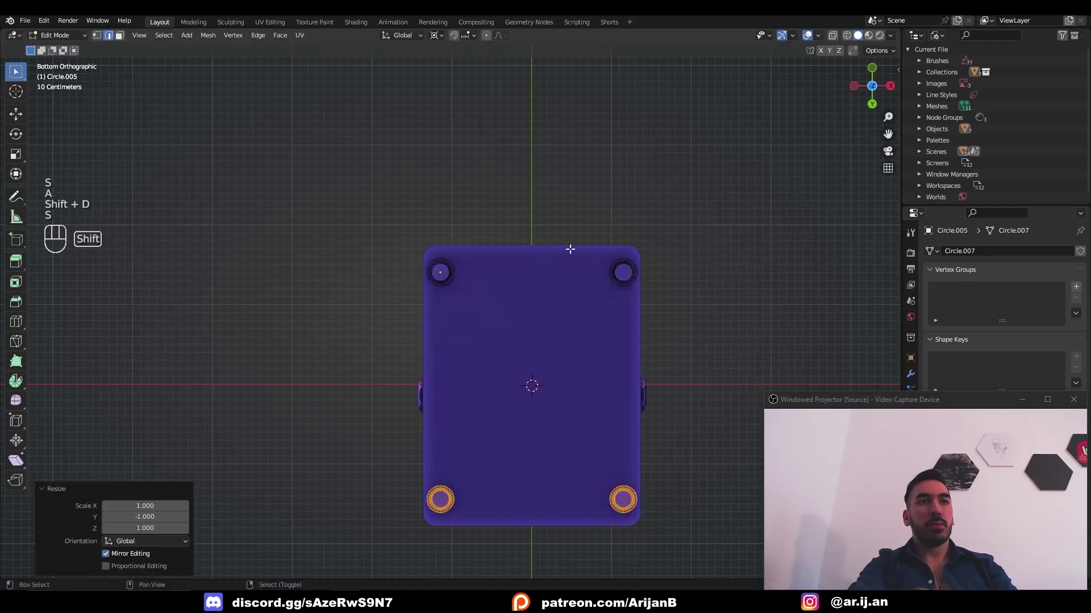
Recalculate the face normals of all four feet and return to Object Mode
key(shift+n)
key(a)
key(shift+w)
key(shift+n)
key(Tab)
middle_drag(460, 292, 416, 367)
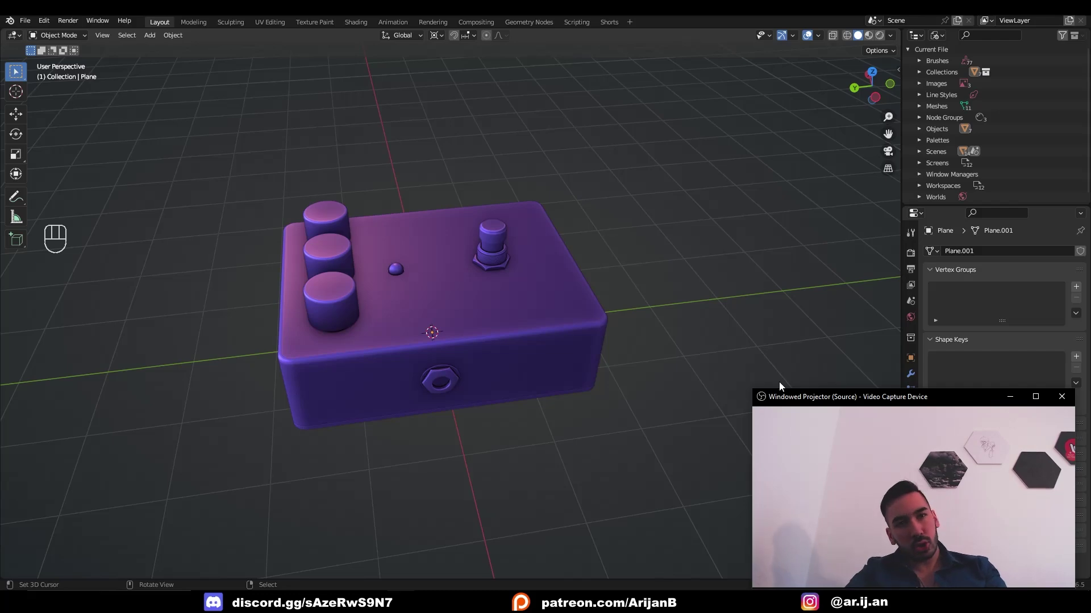
Switch to the browser and copy the front-view Big Muff photo from the "little big muff" image results
click(660, 326)
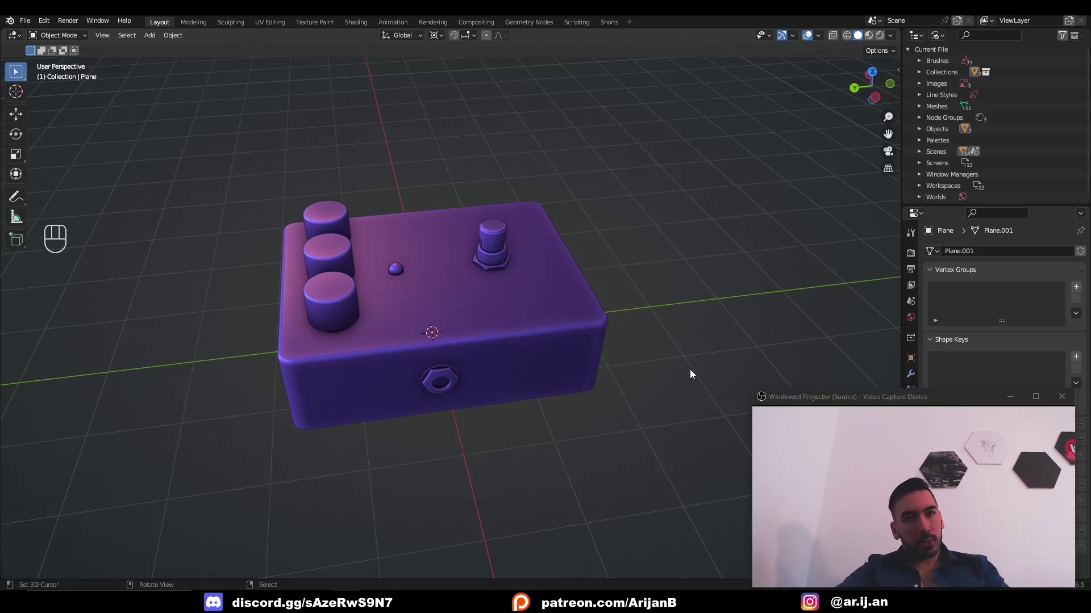
key(alt+Tab)
scroll(715, 277, down, 1)
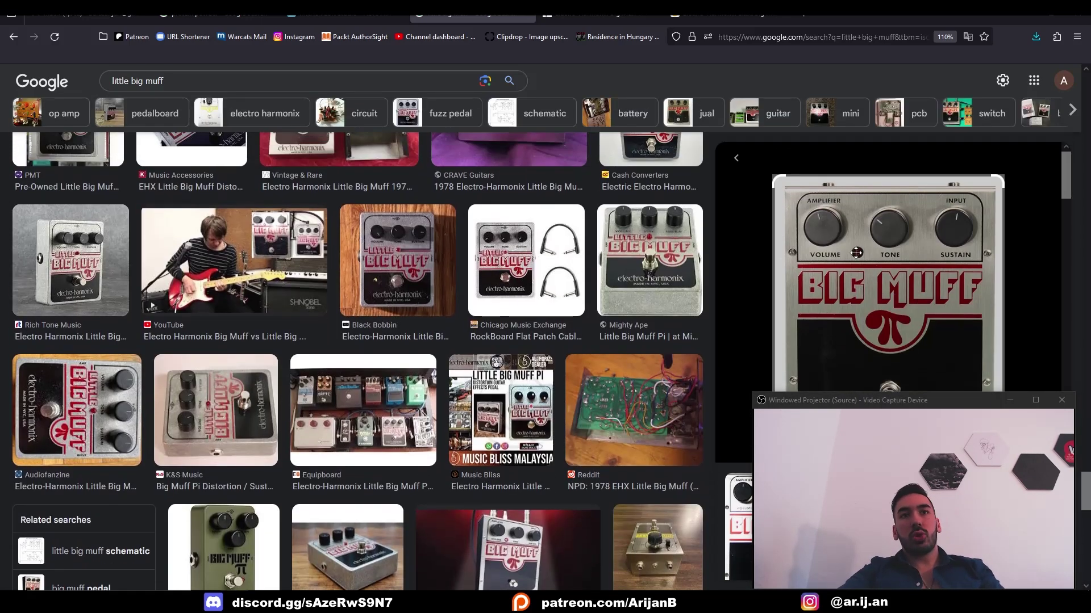
right_click(859, 257)
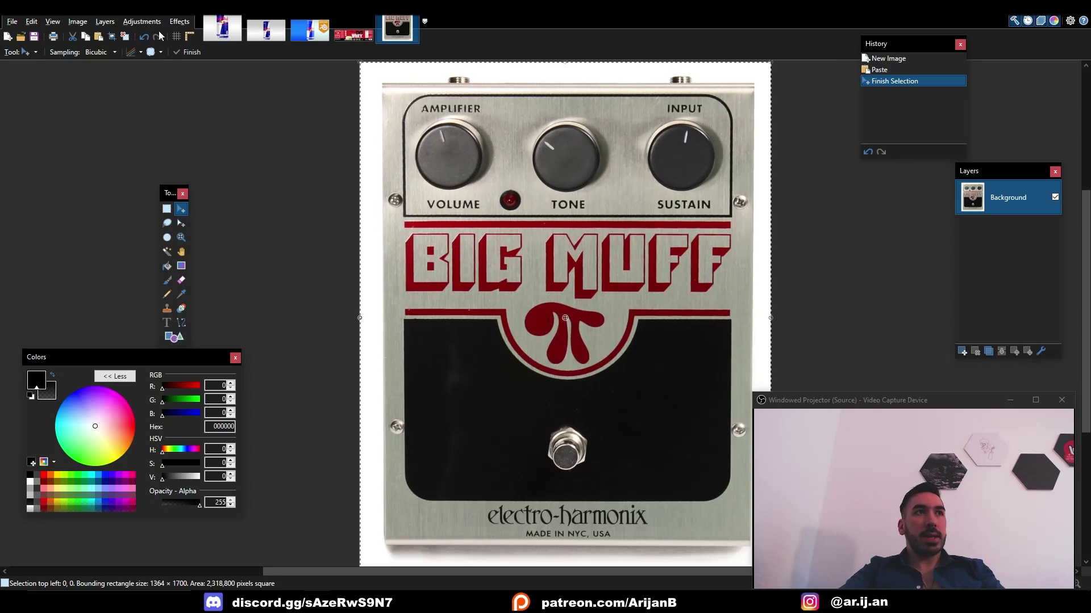
Brighten the pasted Big Muff photo in the image editor until its metal plate is nearly white
click(142, 21)
click(172, 64)
drag(542, 252, 874, 244)
drag(835, 296, 845, 294)
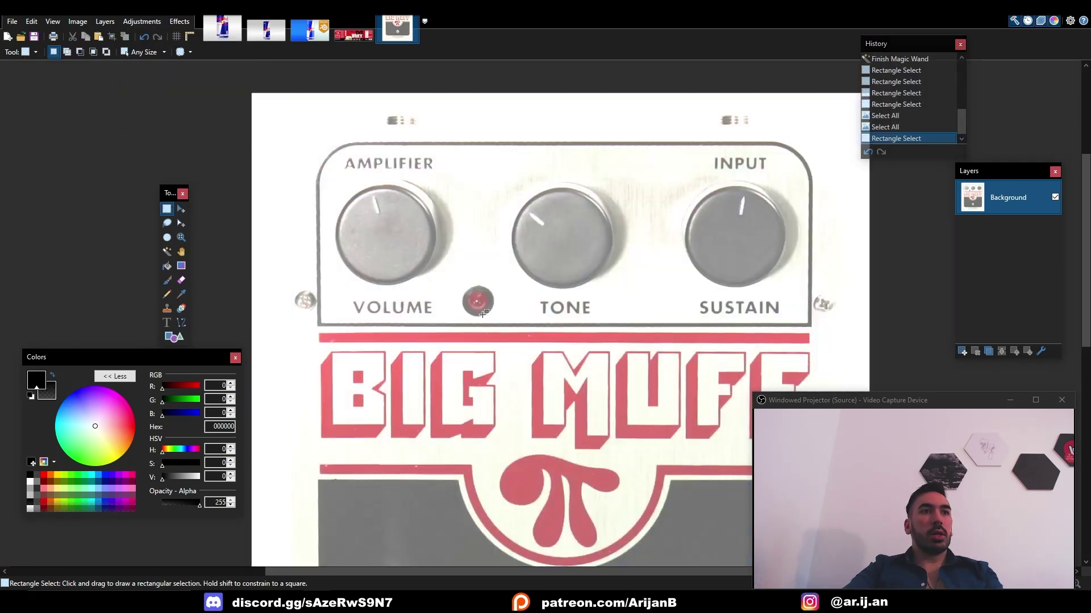
Select the dark lower panel with the Magic Wand at 38% tolerance and add the footswitch area with a rectangular selection
ctrl+scroll(232, 142, up, 1)
scroll(662, 345, down, 3)
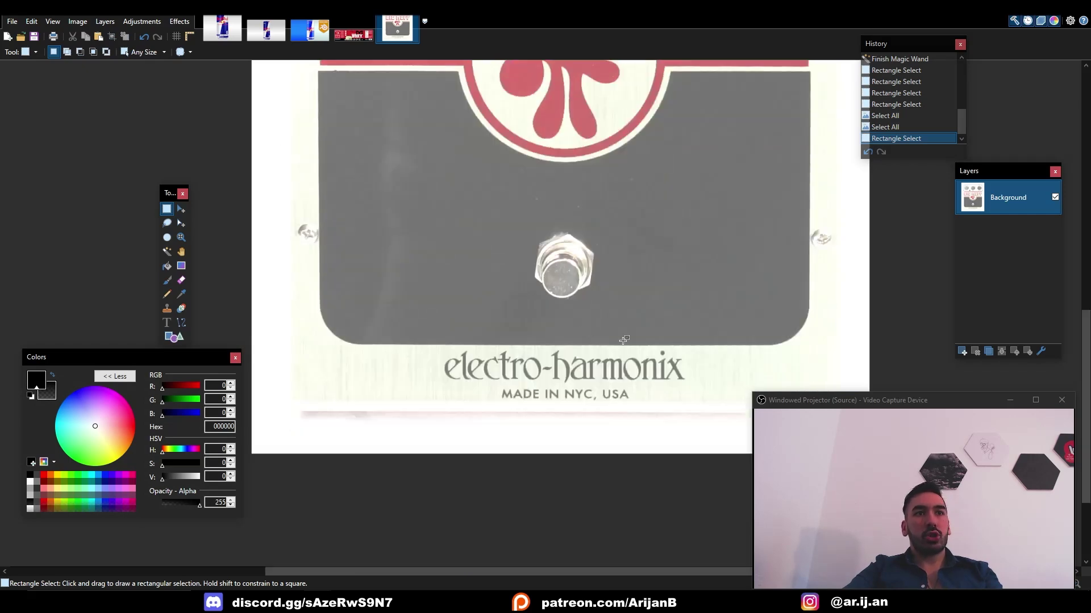
scroll(585, 344, up, 2)
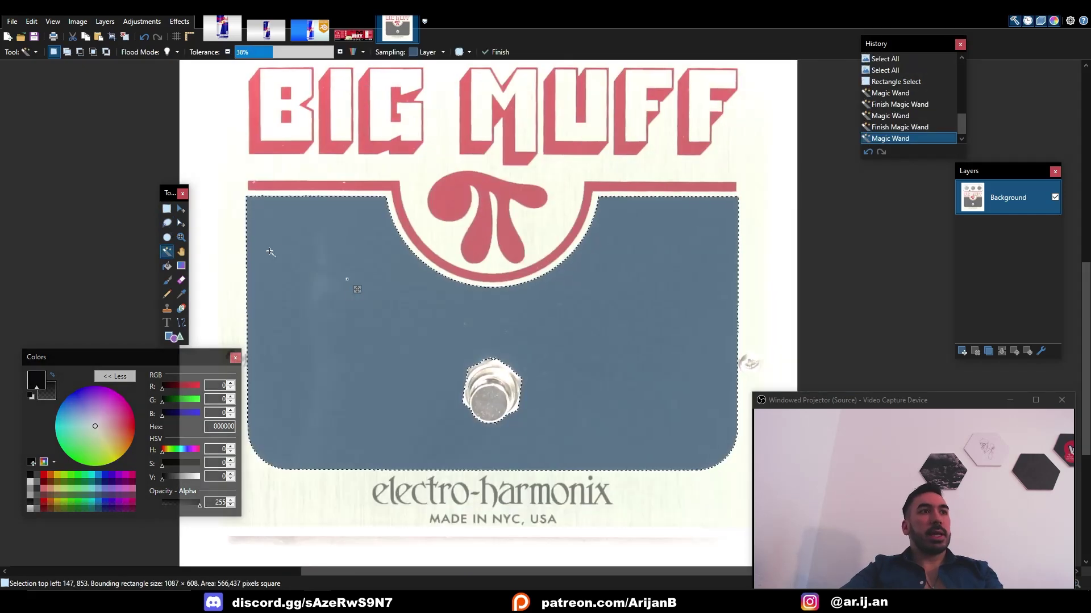
click(289, 245)
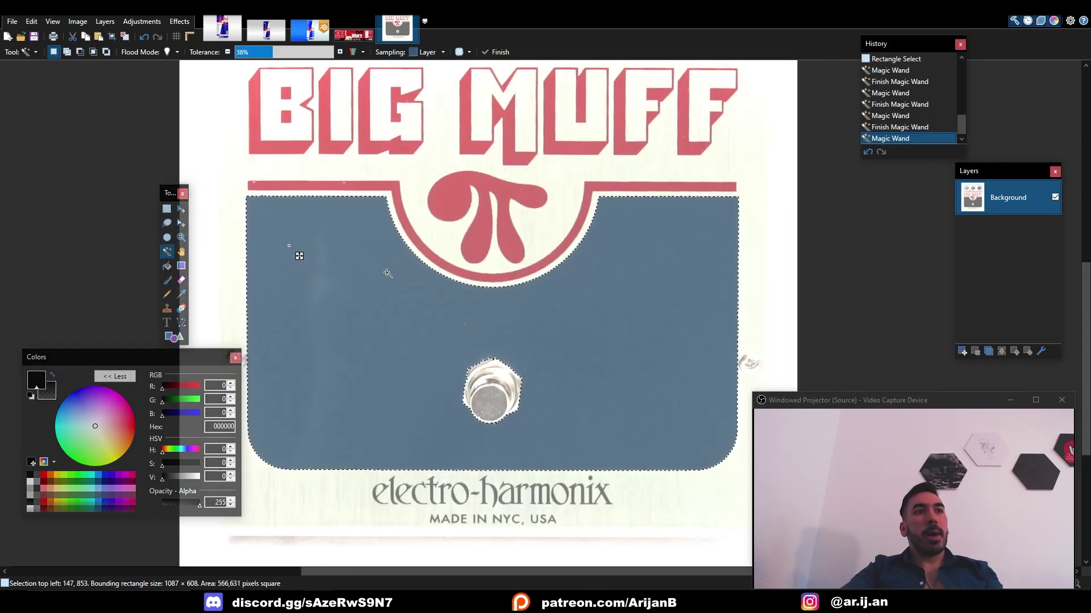
scroll(474, 365, down, 1)
click(166, 208)
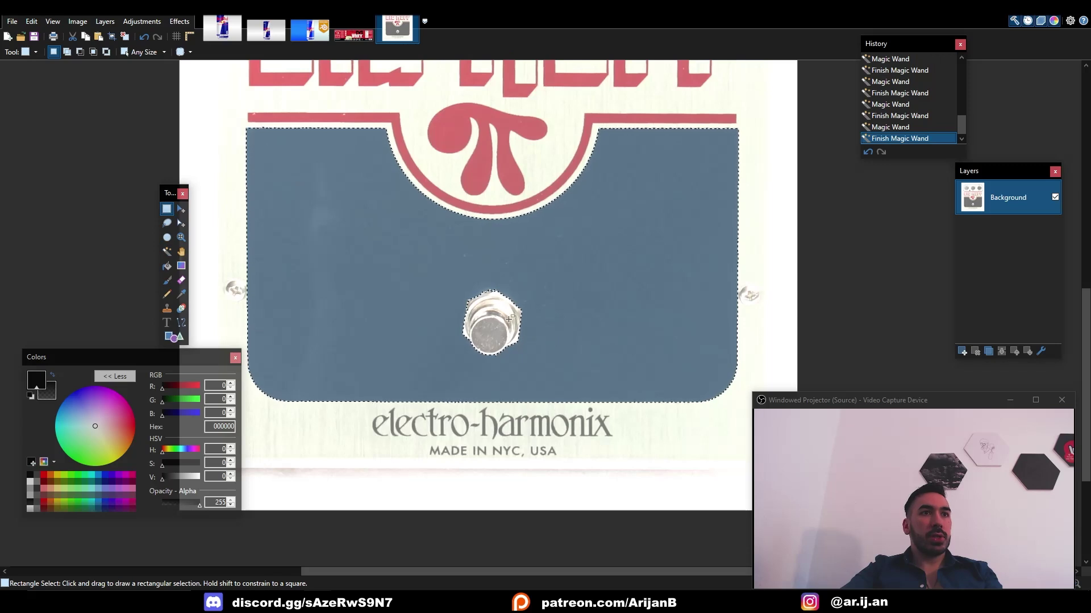
drag(390, 269, 566, 362)
Fill the selected lower panel with solid black (000000) and select the whole image
click(167, 265)
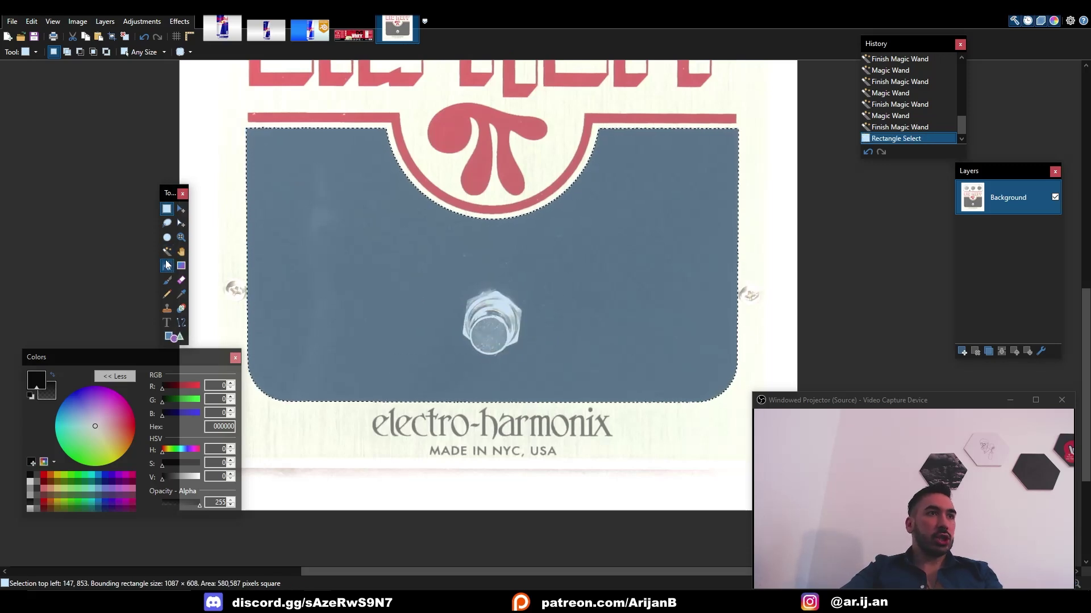
click(390, 266)
drag(254, 56, 336, 52)
key(ctrl+a)
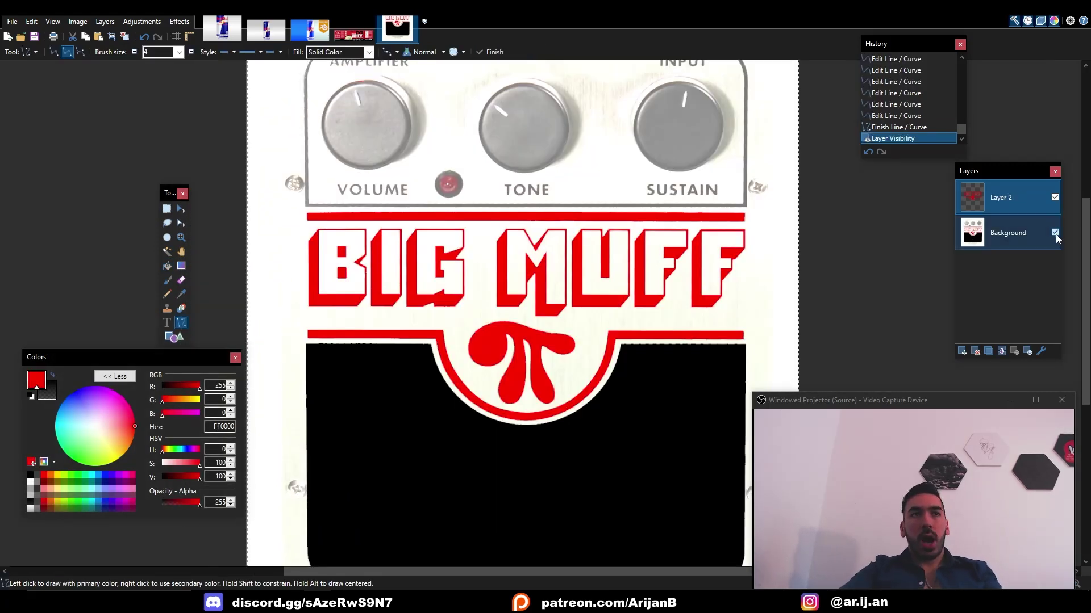
Hide the Background layer and draw a red (FF0000) curve of brush size 4 along the outer edge of the pi symbol's border on Layer 2
click(1055, 232)
ctrl+scroll(477, 380, up, 4)
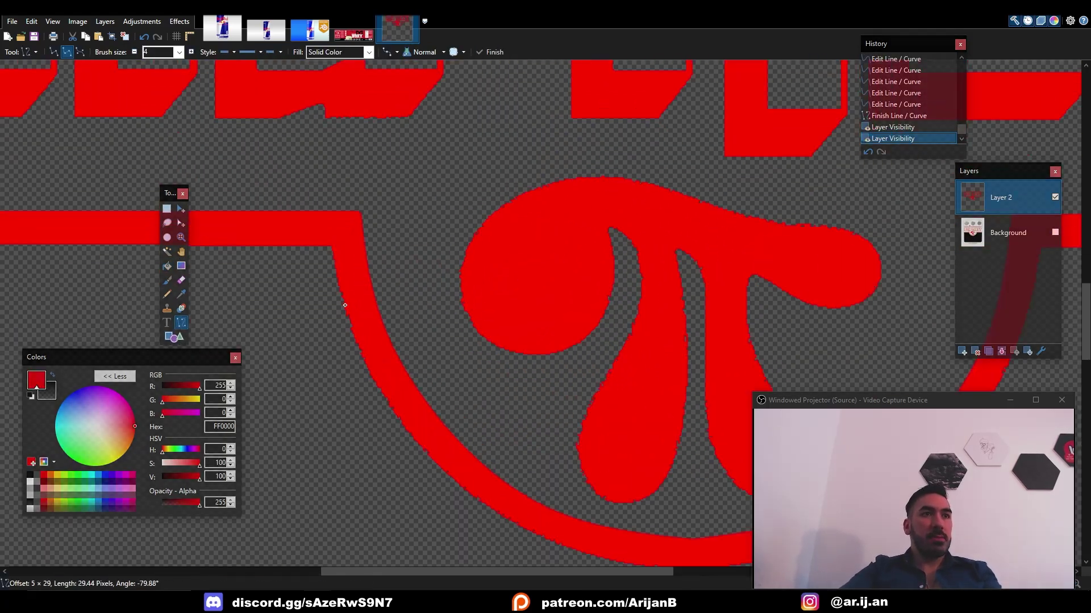
shift+scroll(658, 458, down, 1)
mouse_move(419, 421)
mouse_down()
mouse_move(658, 458)
mouse_move(604, 433)
mouse_up()
scroll(625, 446, down, 2)
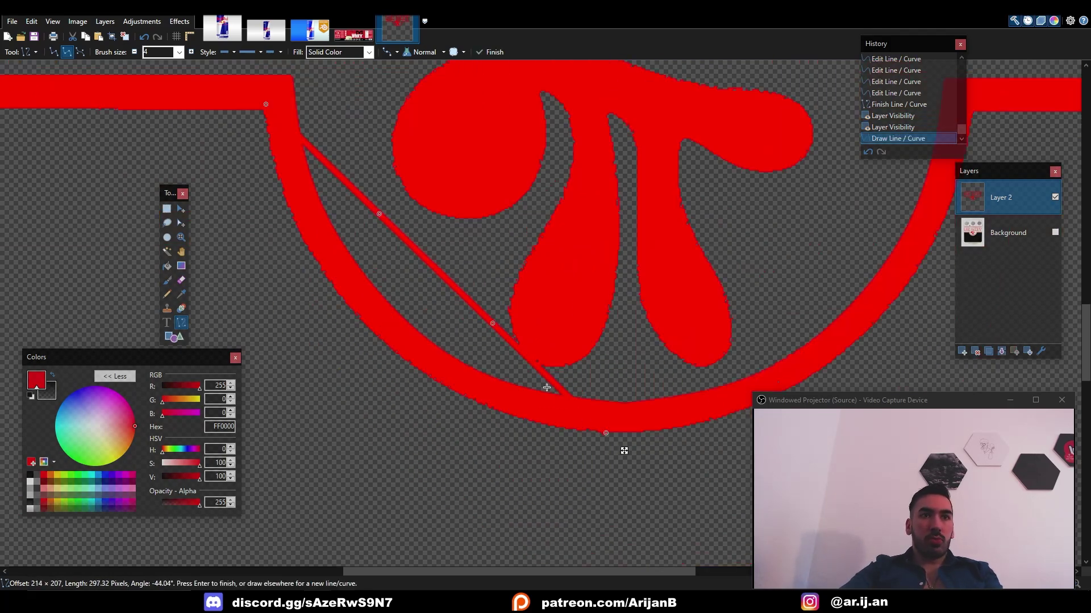
drag(494, 326, 481, 391)
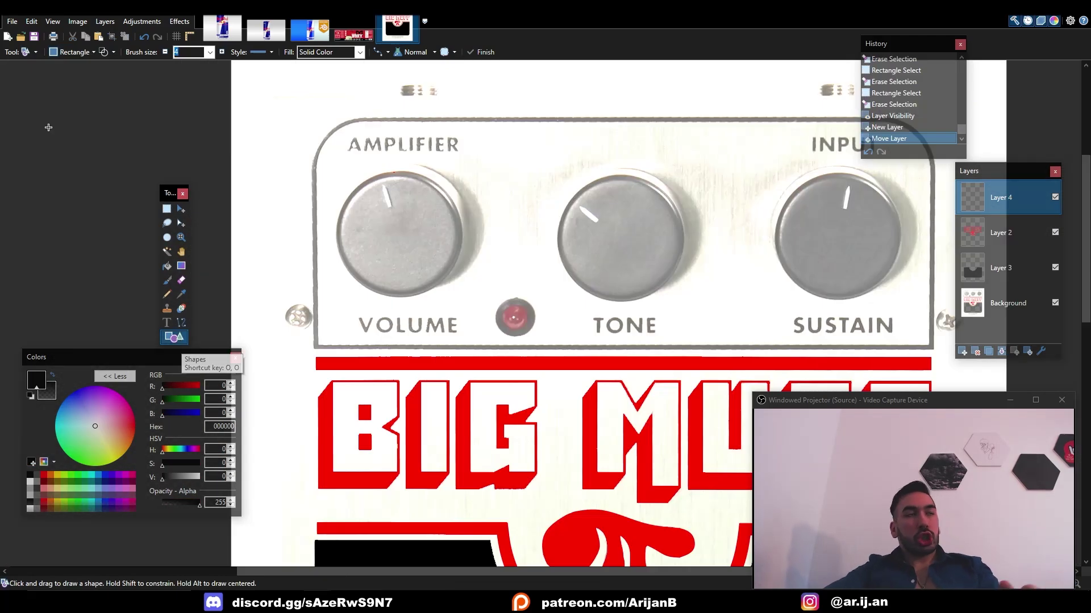
Draw a black rounded rectangle of about 1093 × 406 pixels around the knob panel on Layer 4, with corner size 95 and a thicker outline
click(73, 51)
click(77, 80)
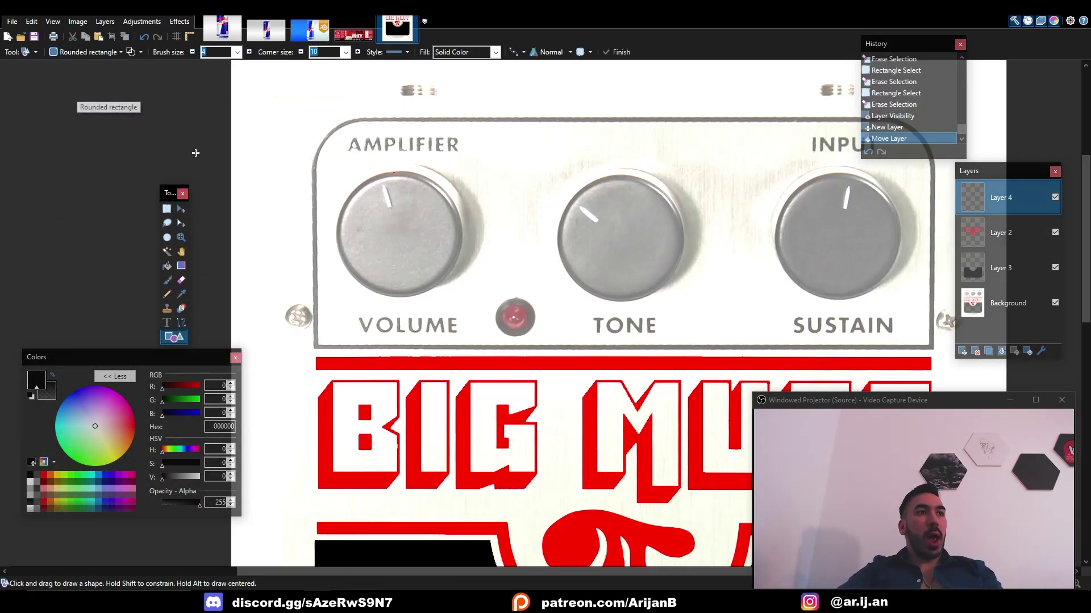
mouse_move(316, 348)
mouse_down()
mouse_move(395, 304)
mouse_move(397, 199)
mouse_move(796, 129)
mouse_move(800, 118)
mouse_up()
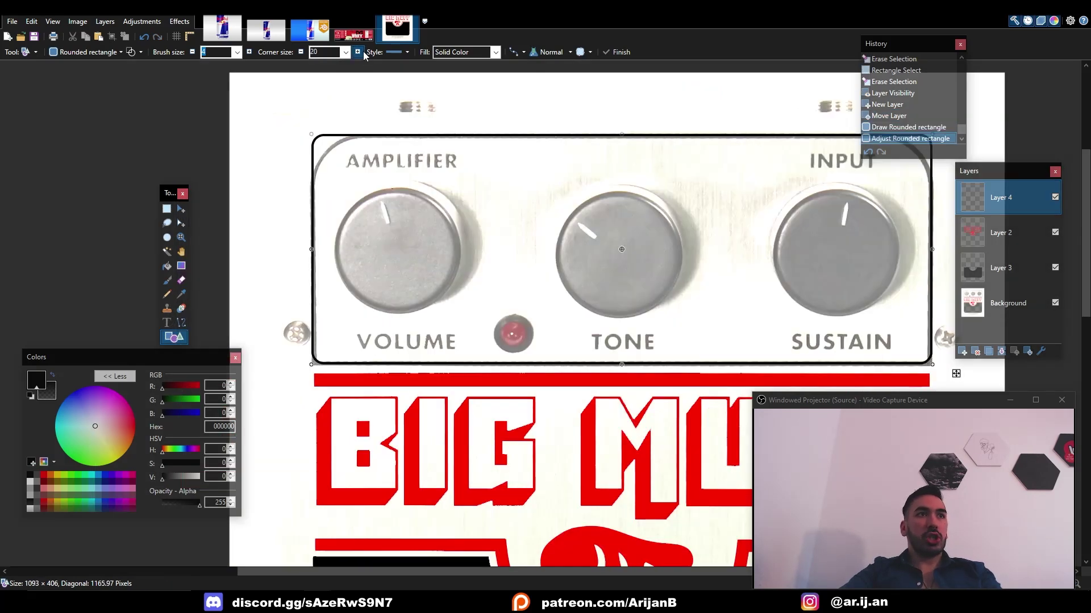
click(363, 53)
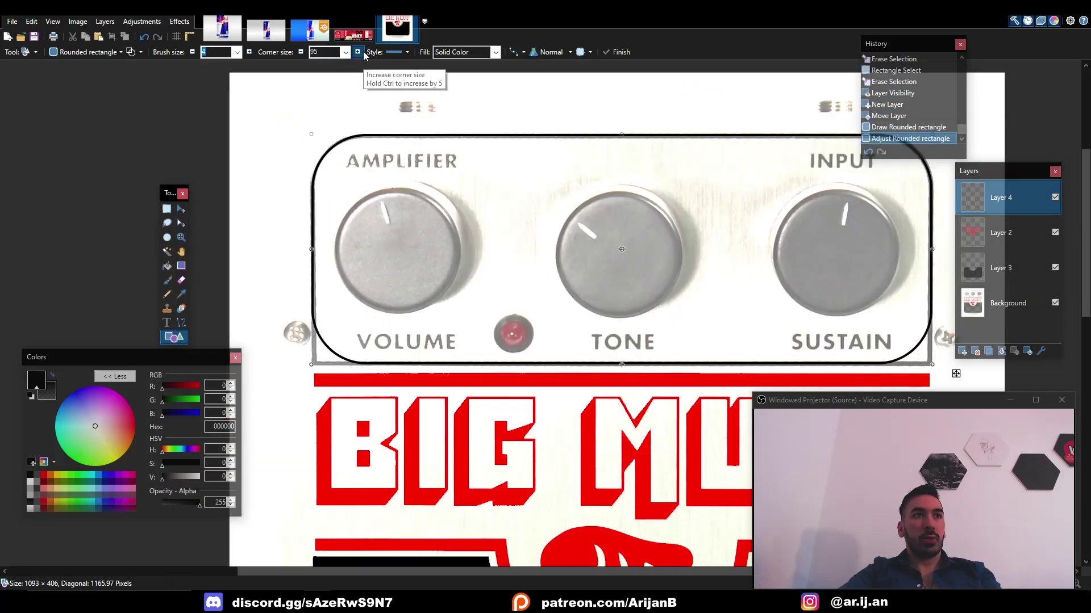
click(249, 51)
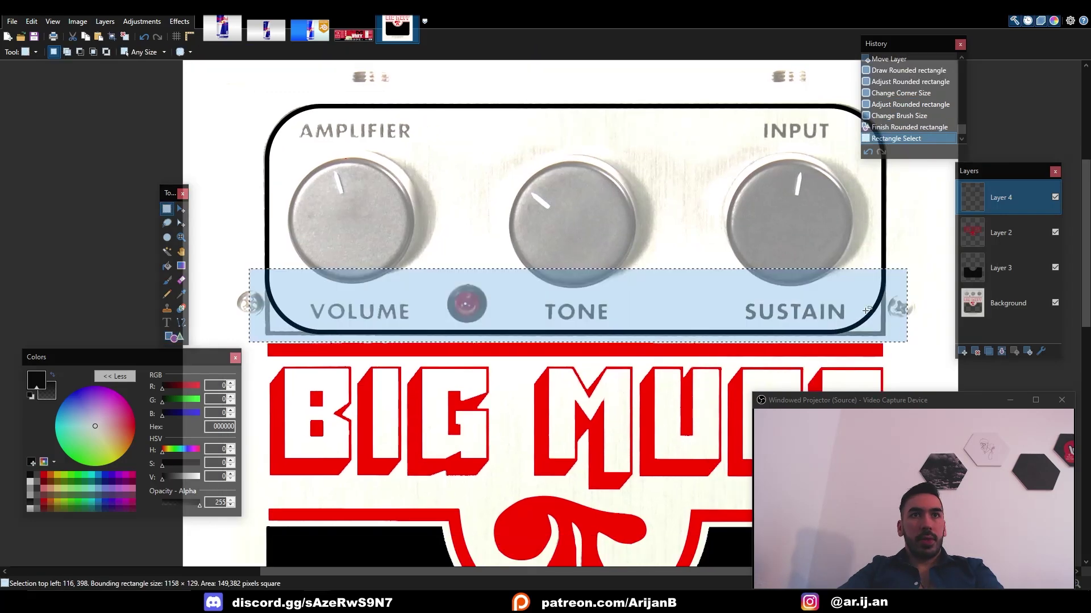
Square off the knob panel outline's lower corners by erasing its rounded bottom, extending the sides with a pasted copy and drawing a straight black bottom line
key(Delete)
mouse_move(249, 208)
mouse_down()
mouse_move(308, 230)
mouse_move(857, 265)
mouse_up()
key(ctrl+v)
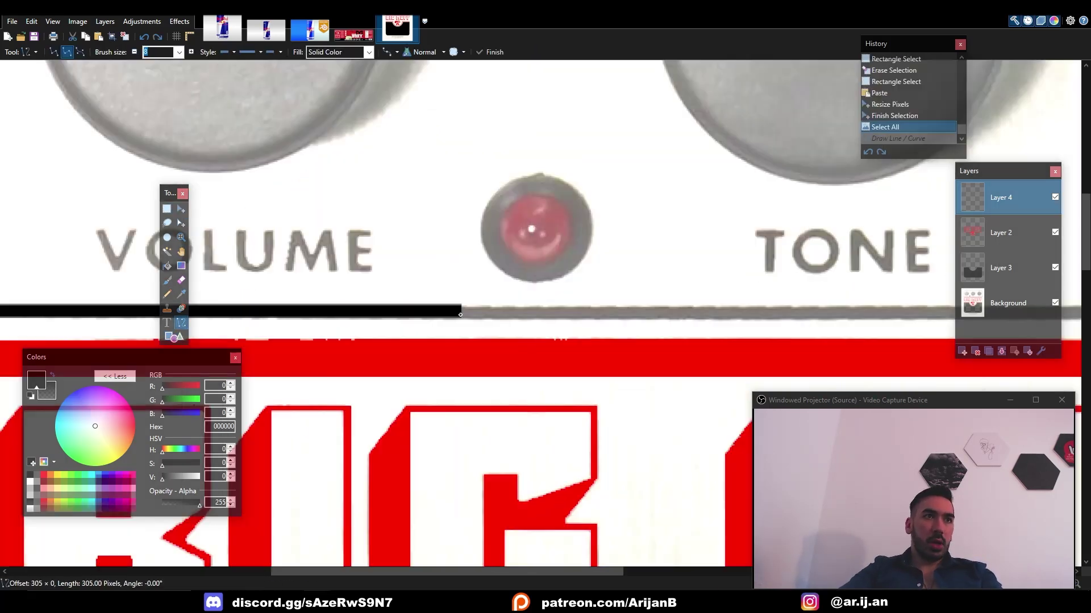
drag(462, 305, 465, 313)
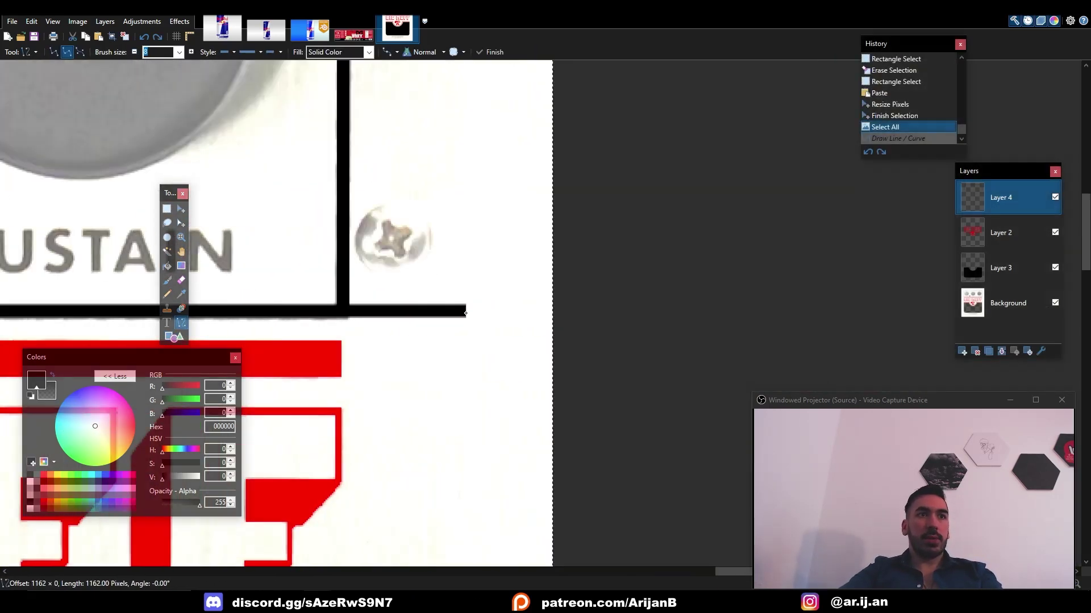
drag(466, 313, 347, 317)
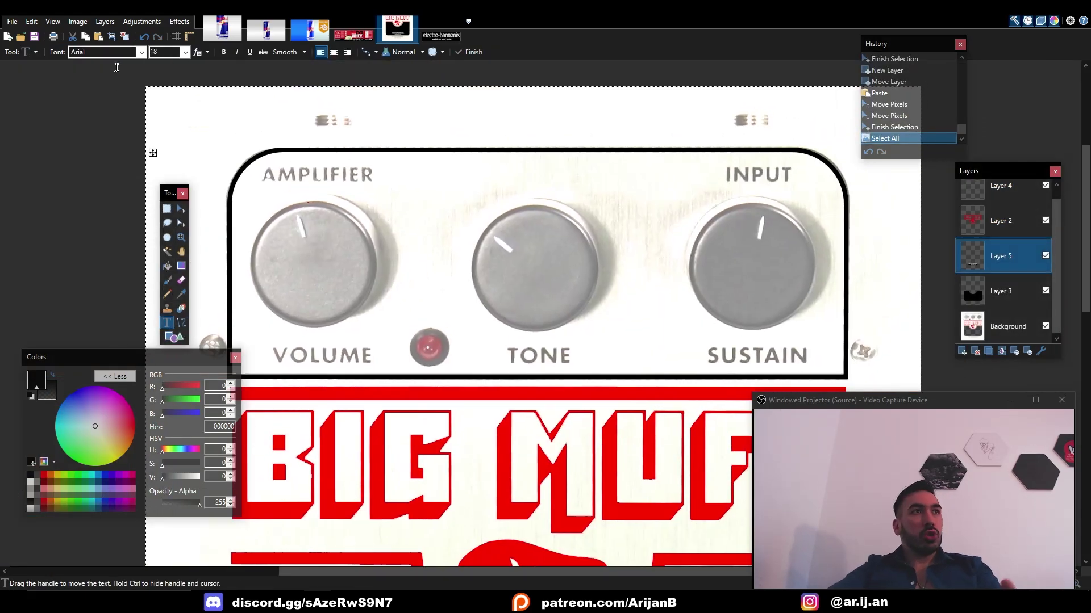
Add black bold Arial labels VOLUME, TONE and SUSTAIN at size 30 over the photo's lettering on Layer 5, and start the AMPLIFIER label
click(142, 53)
click(146, 67)
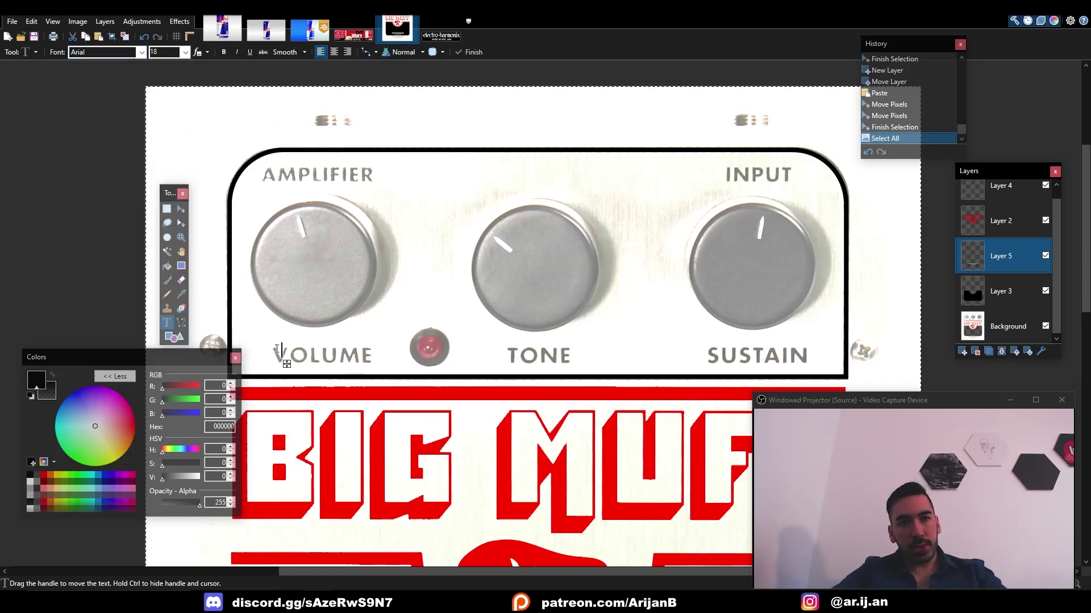
middle_drag(277, 349, 310, 350)
click(310, 360)
text(VOLUME)
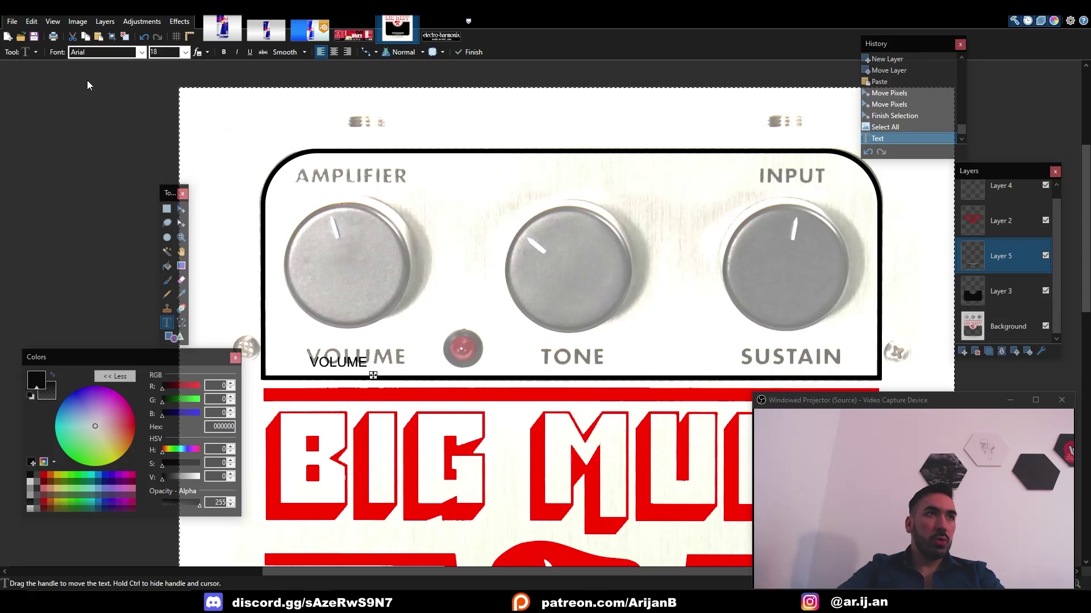
click(536, 356)
text(TA)
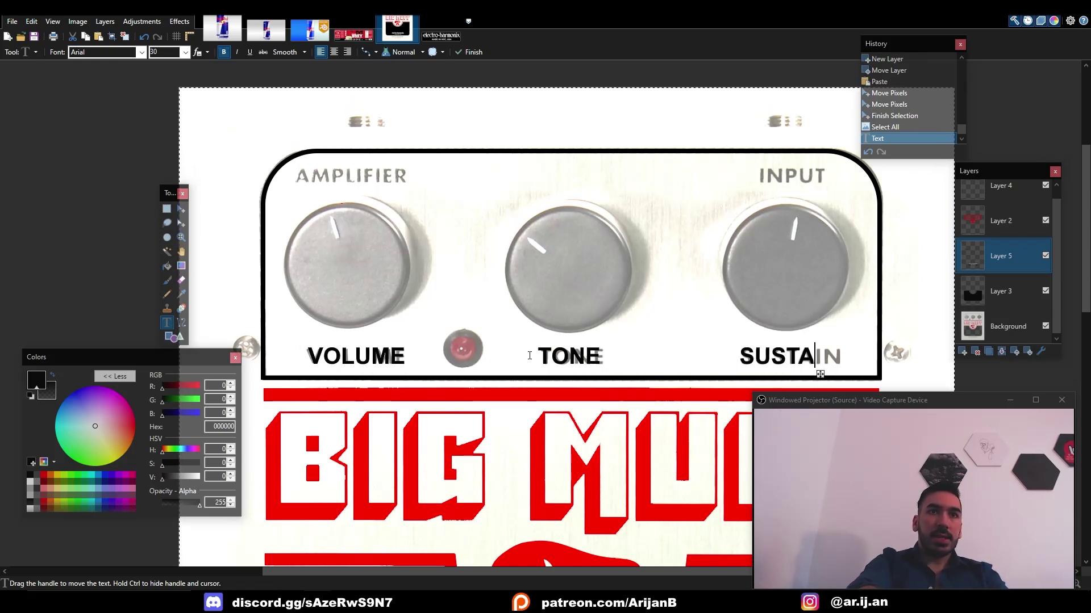
text(IN)
click(301, 177)
text(AMPLIFIE)
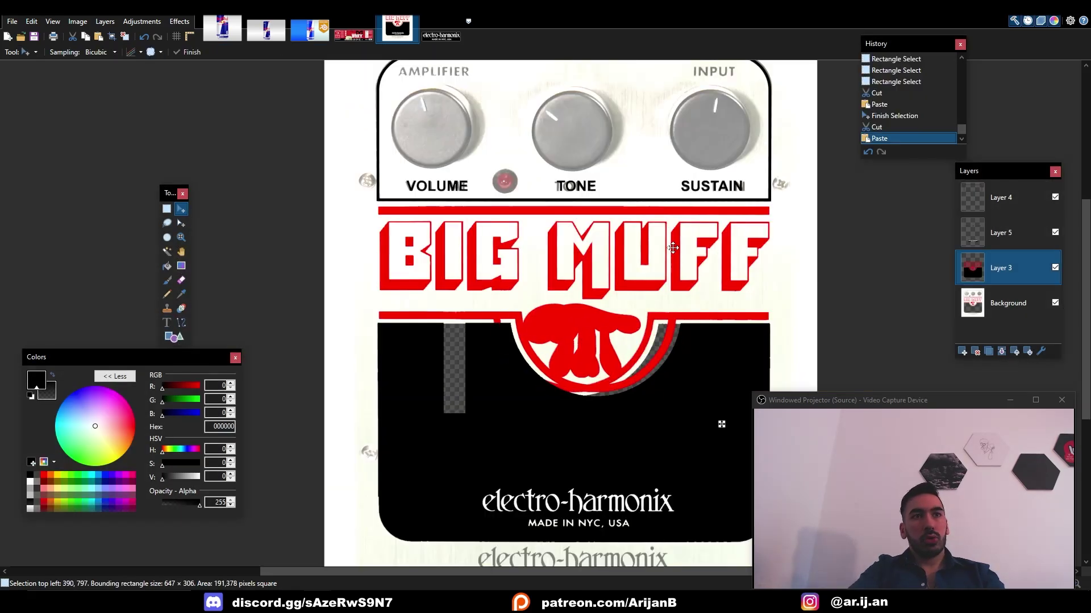
Shift the pasted pi symbol cut-out with its border to the right on Layer 3
drag(647, 248, 673, 248)
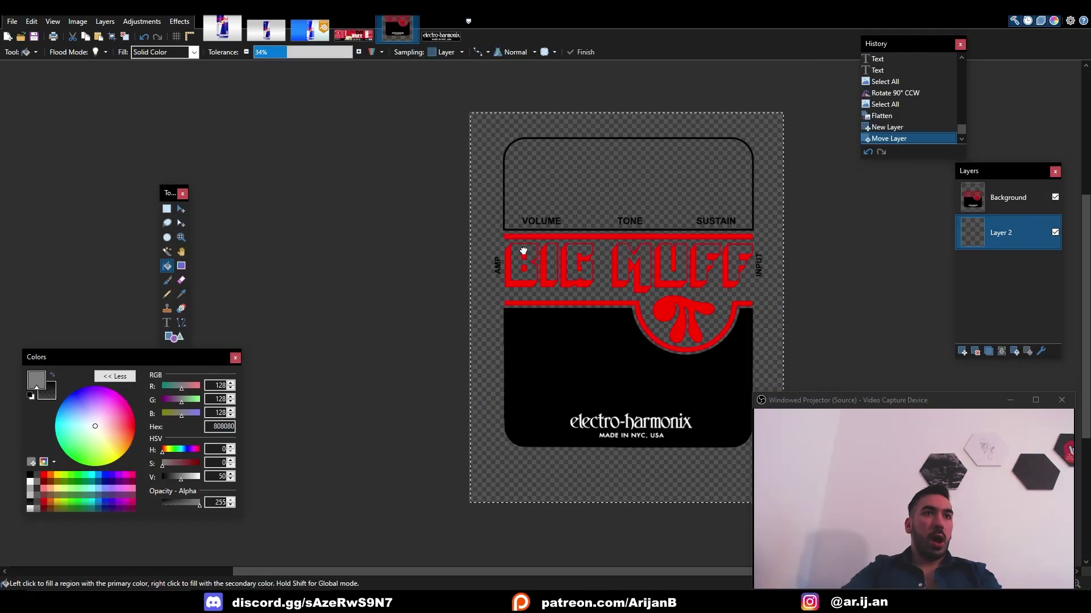
Fill Layer 2 behind the artwork with grey (9E9E9E), flatten the image and save it
click(667, 174)
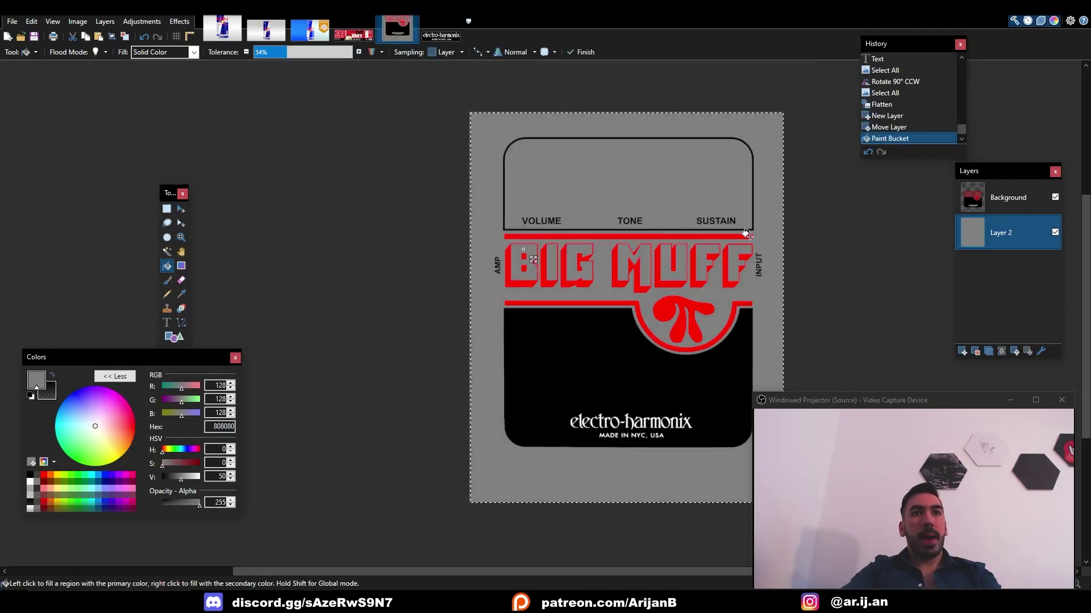
middle_drag(760, 240, 730, 233)
scroll(516, 239, up, 1)
scroll(261, 330, down, 1)
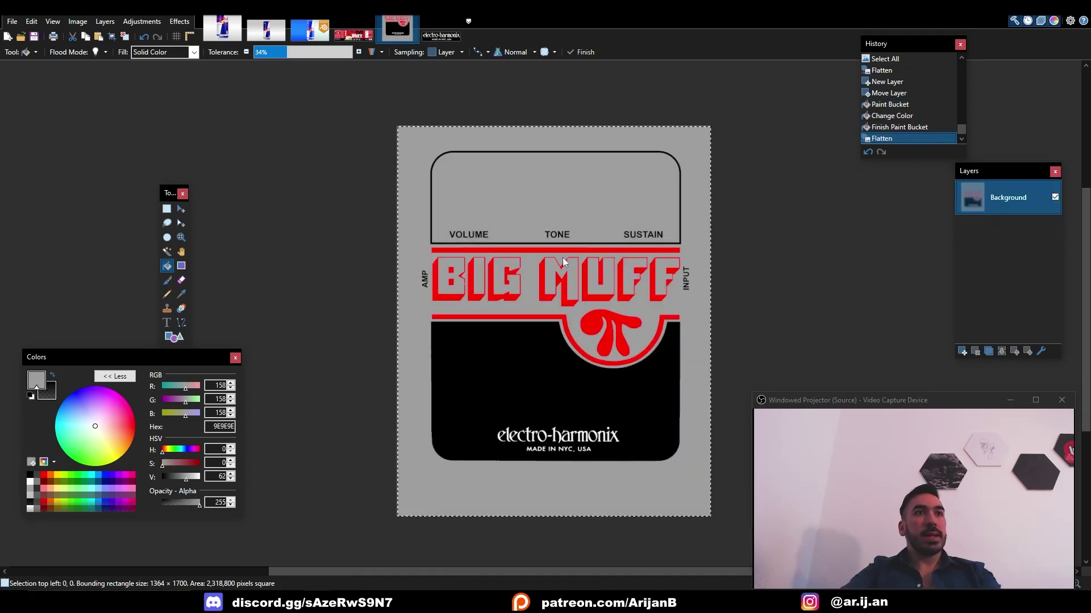
key(ctrl+s)
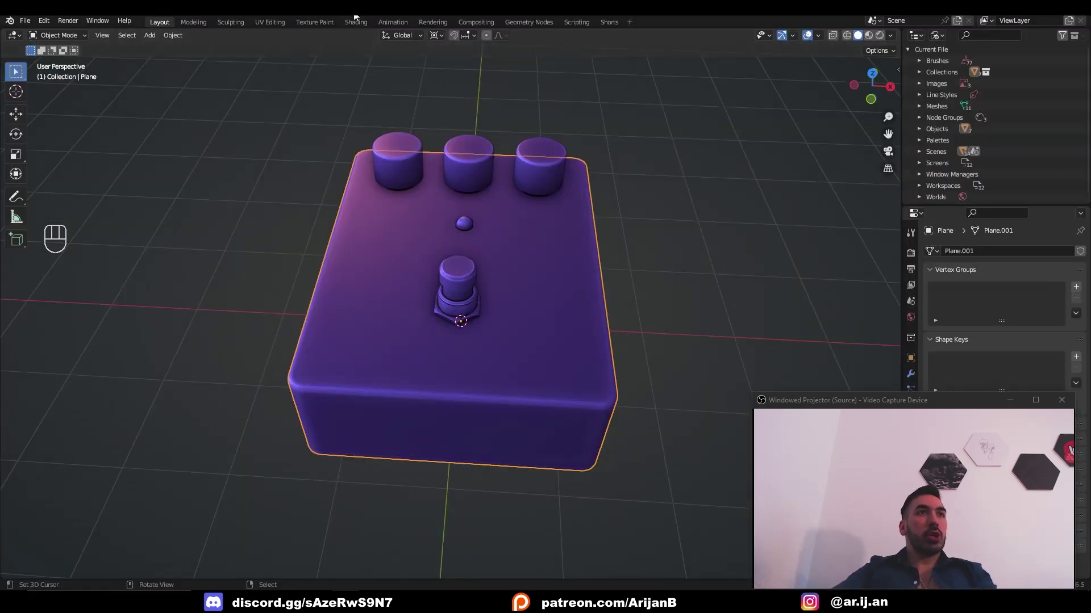
Switch to Blender's Shading workspace, create a material named Face on the pedal body and connect Texture.png to its Base Color
click(356, 21)
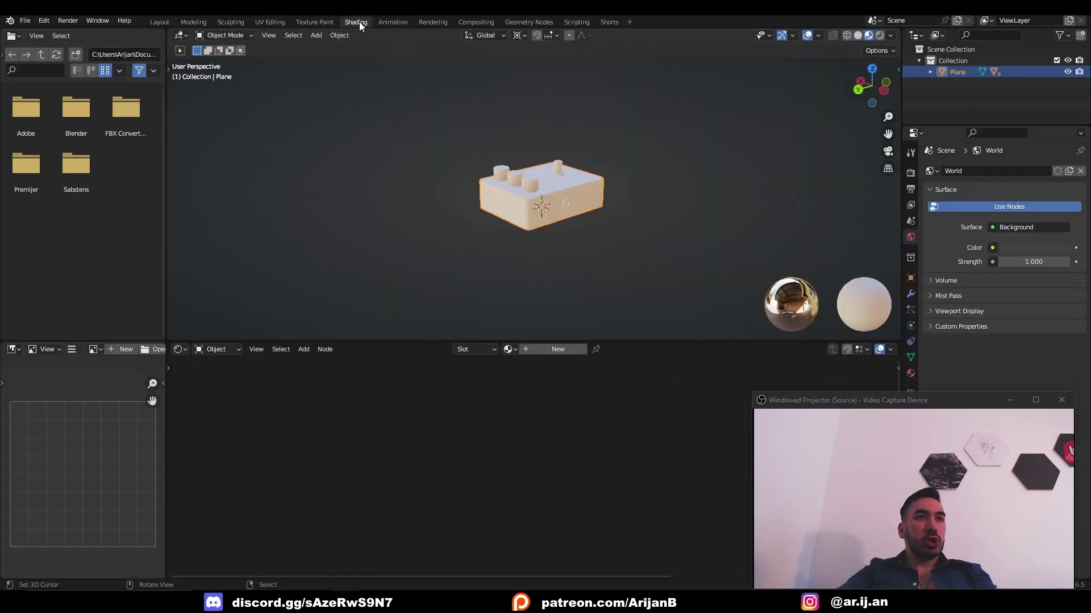
scroll(643, 267, up, 4)
click(548, 352)
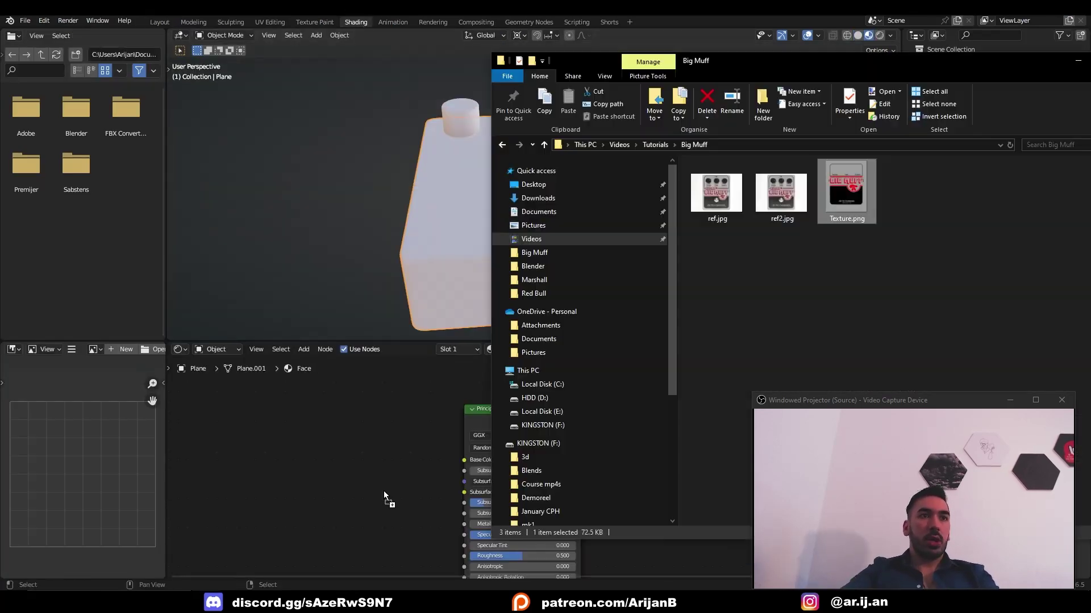
drag(384, 490, 334, 429)
click(350, 464)
scroll(419, 386, up, 2)
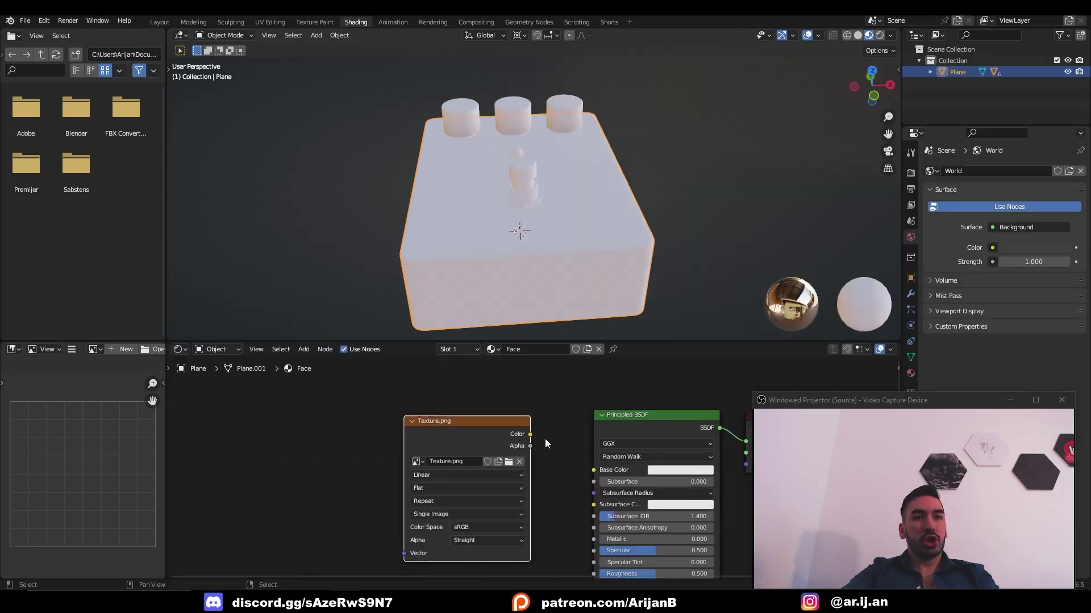
drag(528, 467, 530, 462)
Mark UV seams on the edge loops around the pedal's top face and the LED's base, and save the file
scroll(490, 234, up, 2)
middle_drag(489, 234, 579, 266)
key(Tab)
key(ctrl+l)
scroll(562, 244, up, 1)
scroll(562, 244, down, 3)
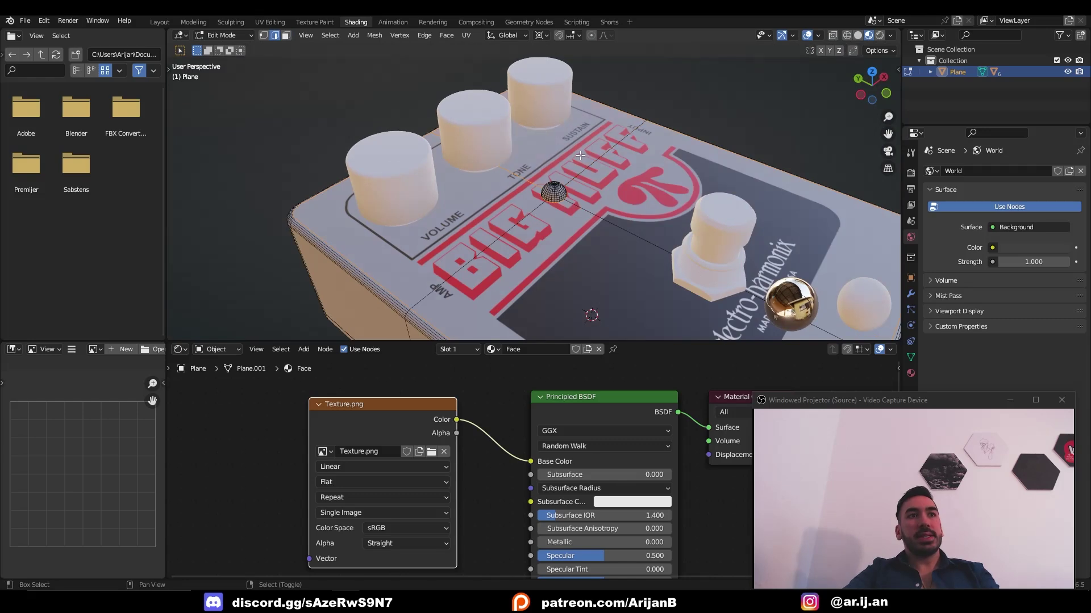
key(shift+z)
key(2)
middle_drag(585, 215, 552, 208)
scroll(551, 208, up, 3)
scroll(536, 183, up, 2)
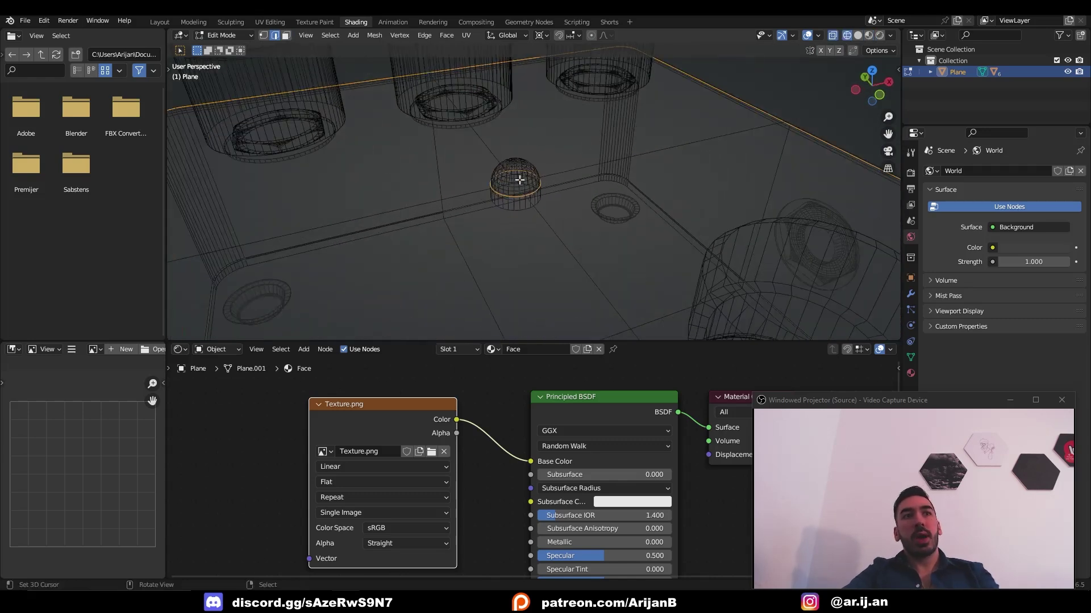
scroll(512, 182, down, 5)
key(shift+z)
key(ctrl+e)
click(563, 233)
middle_drag(562, 233, 521, 260)
key(ctrl+s)
Select the pedal's top face area bounded by the seams and unwrap its UVs
key(3)
key(l)
middle_drag(603, 226, 595, 236)
key(u)
click(615, 229)
key(Tab)
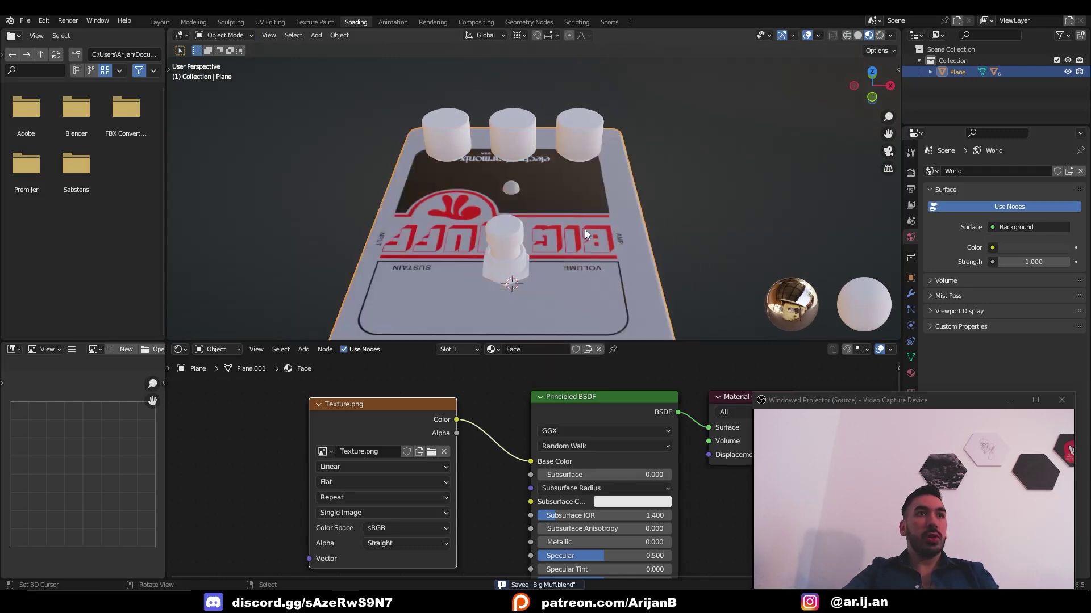
Rotate the top face's UV island by 180° over Texture.png and display the model in material preview
click(279, 22)
text(r)
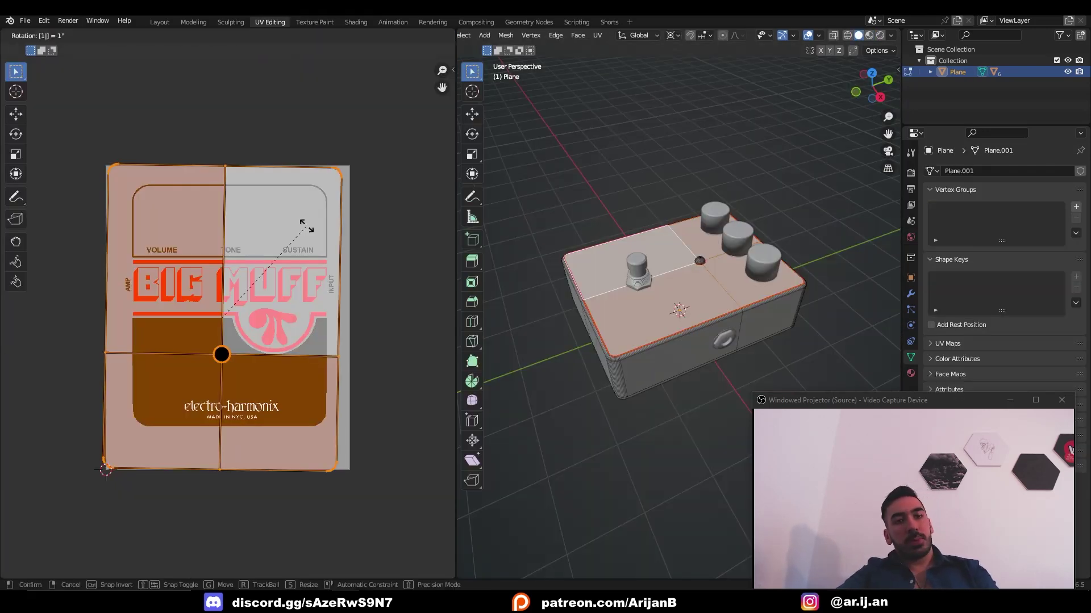
text(180)
key(Return)
click(869, 35)
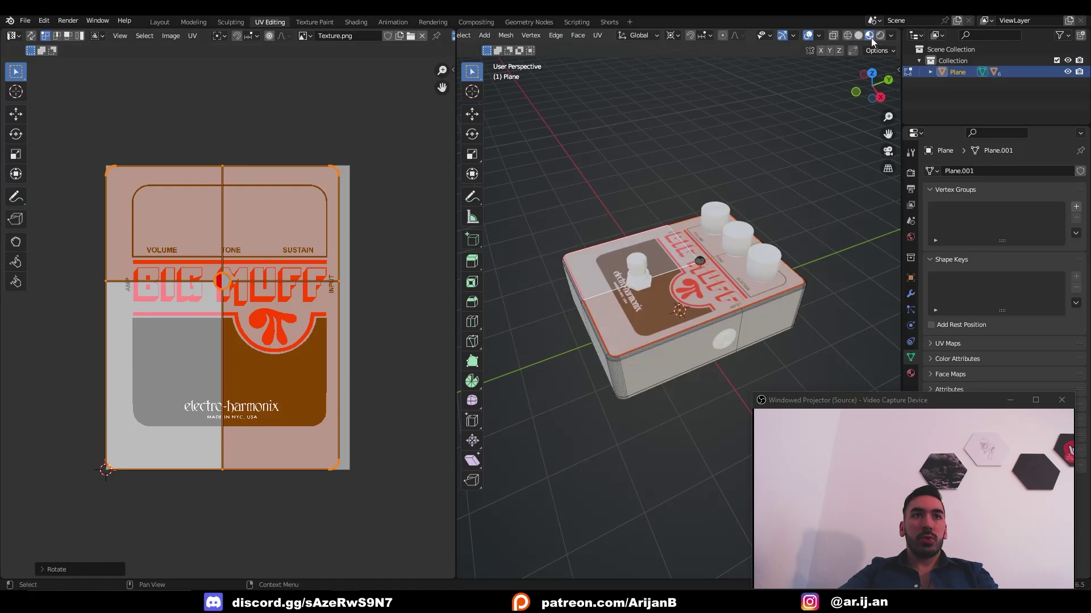
middle_drag(645, 201, 759, 283)
scroll(696, 284, up, 3)
scroll(759, 283, down, 2)
key(a)
key(a)
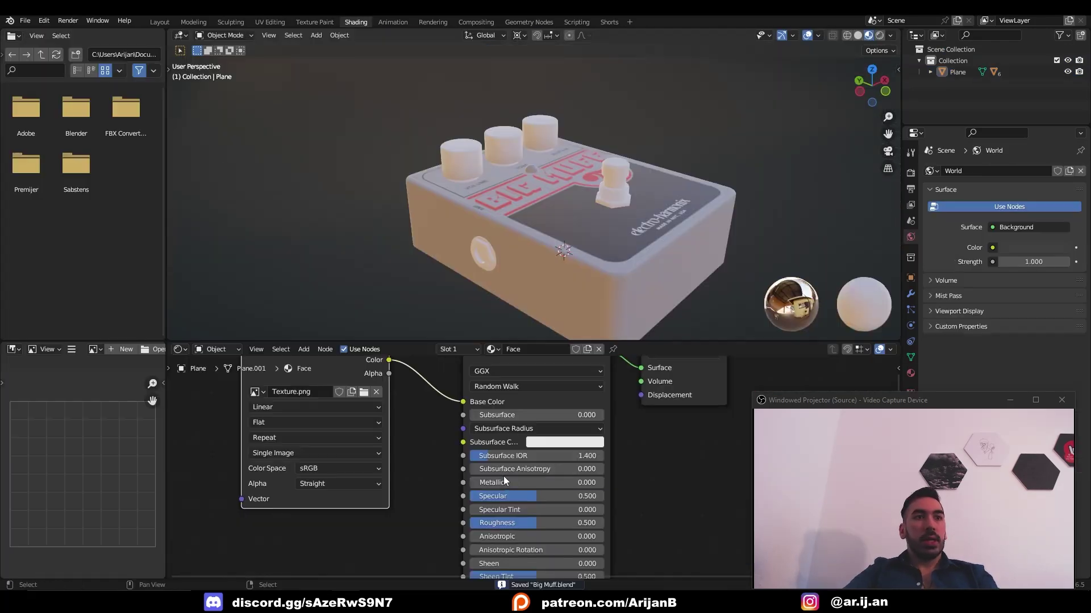
Increase the Metallic value of the pedal body's Face material
drag(504, 480, 603, 480)
middle_drag(478, 236, 642, 213)
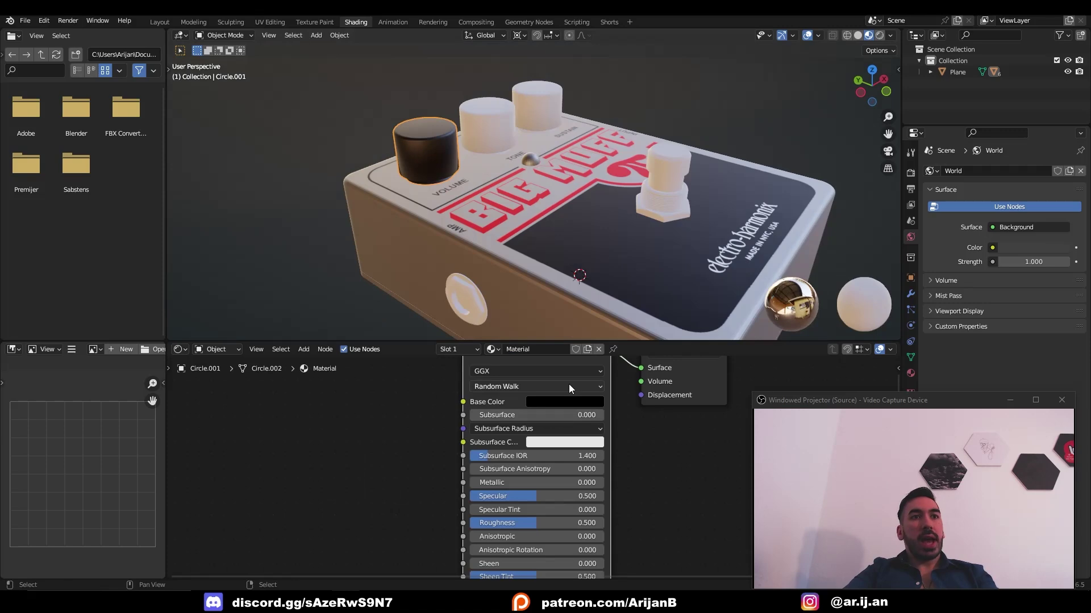
Give the VOLUME knob a black base color and link its material to the TONE and SUSTAIN knobs
click(565, 402)
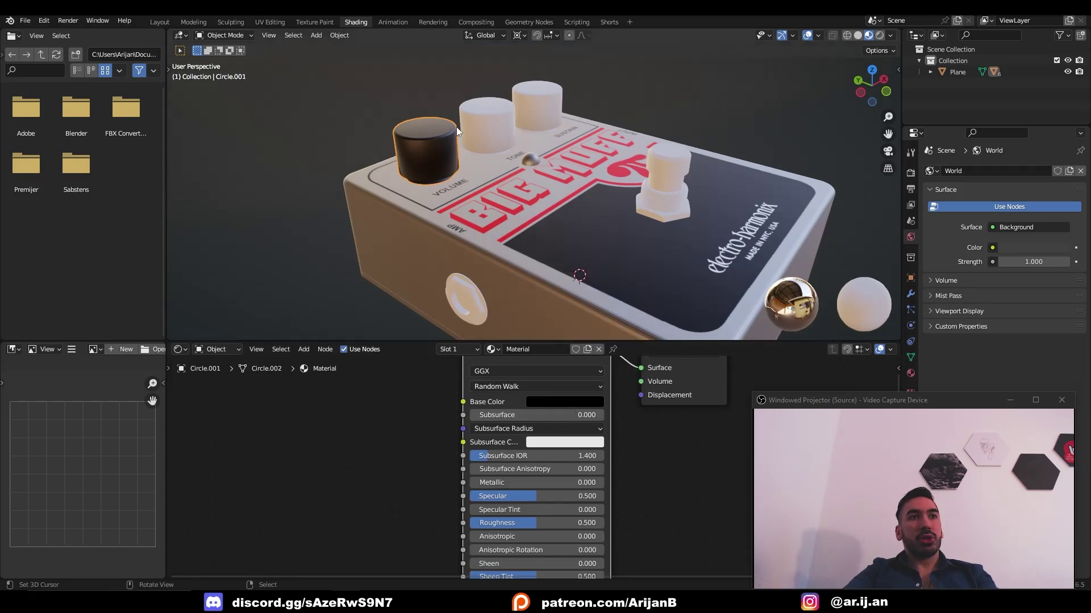
shift+middle_drag(457, 140, 471, 206)
scroll(471, 205, up, 1)
click(476, 203)
shift+click(550, 164)
shift+click(433, 250)
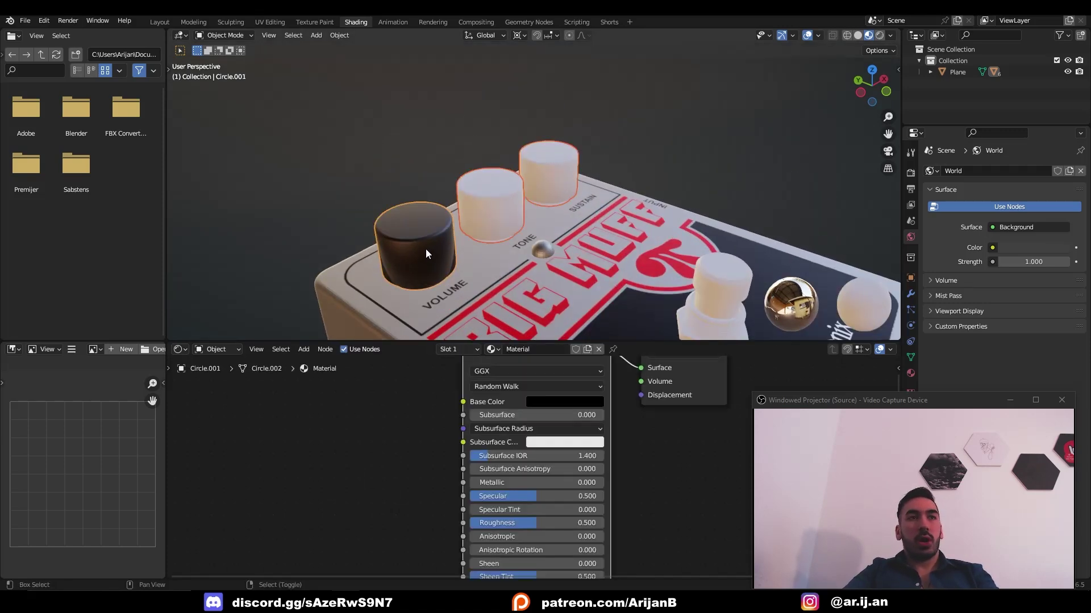
key(ctrl+l)
click(403, 280)
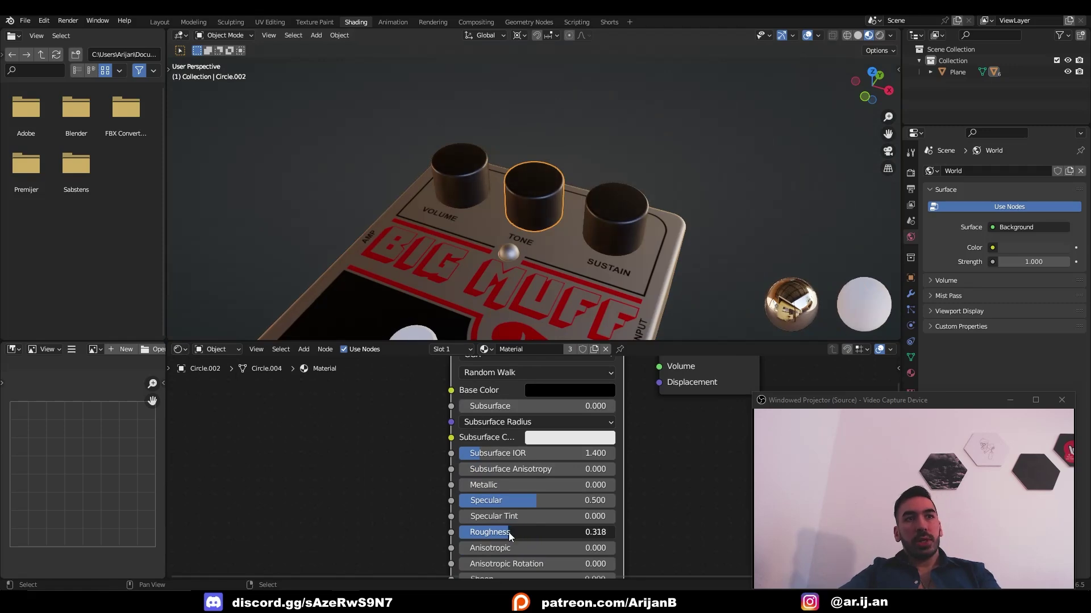
Add a plane centered on top of the TONE knob and scale its mesh down to a small square
key(KP_Decimal)
key(KP_7)
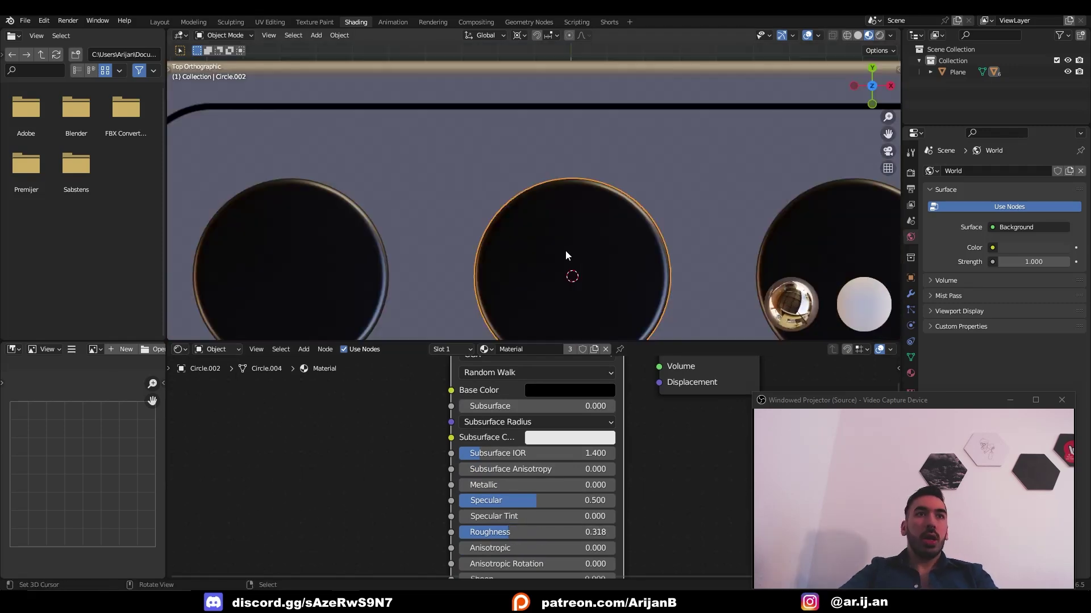
key(shift+a)
mouse_move(526, 210)
click(577, 209)
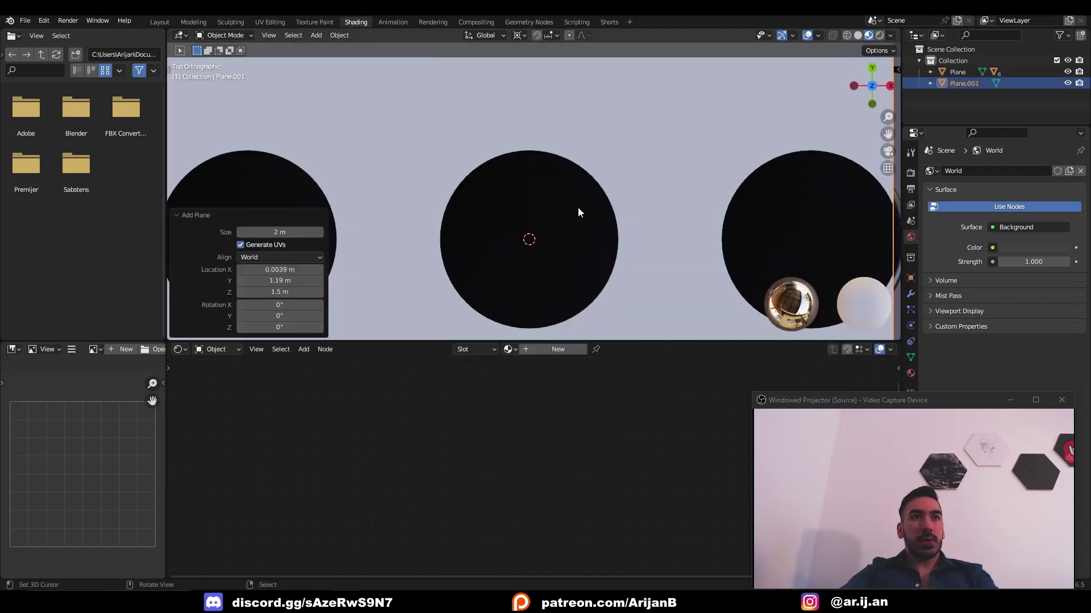
key(Tab)
key(s)
click(592, 254)
key(s)
scroll(591, 287, up, 3)
click(559, 286)
key(Tab)
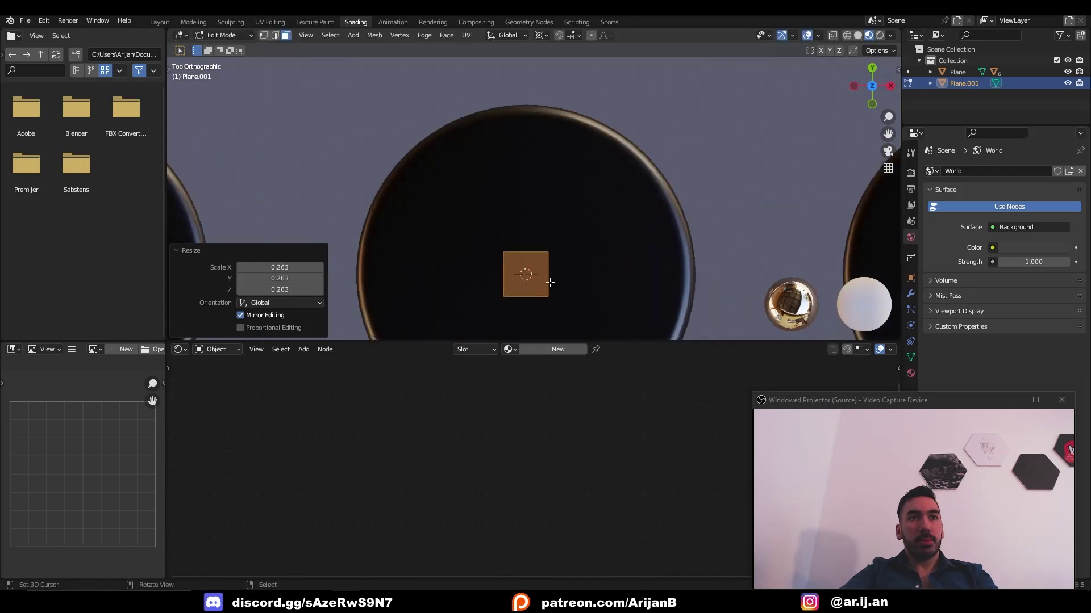
Shape the small square into an indicator mark near the TONE knob's rim by moving it and its inner edge along Y and rescaling it
key(g)
key(y)
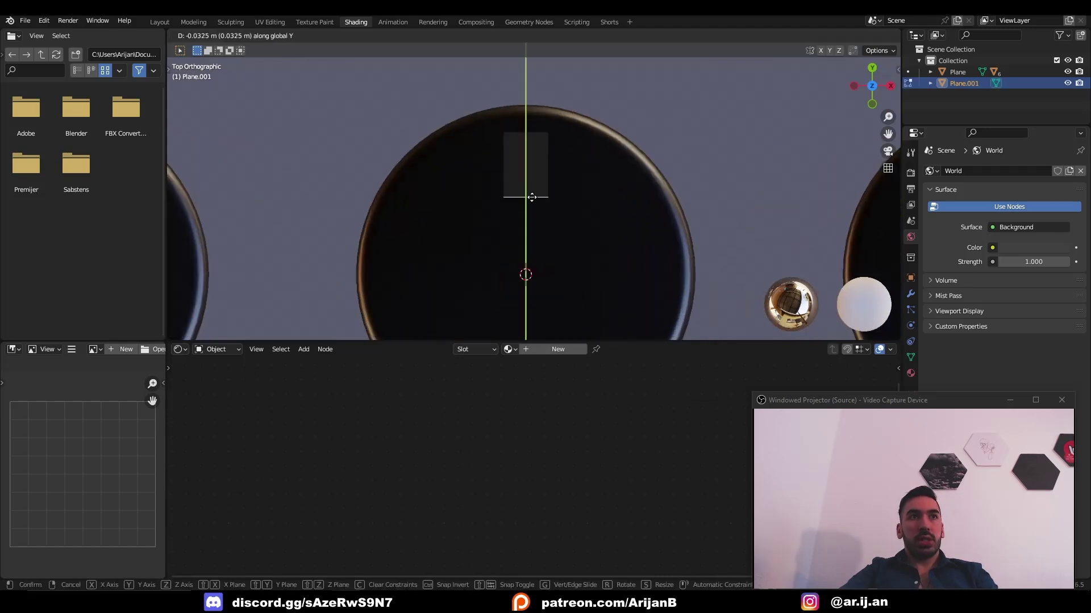
click(533, 237)
key(shift+z)
key(shift+z)
key(3)
right_click(526, 191)
scroll(616, 239, down, 1)
key(s)
click(576, 225)
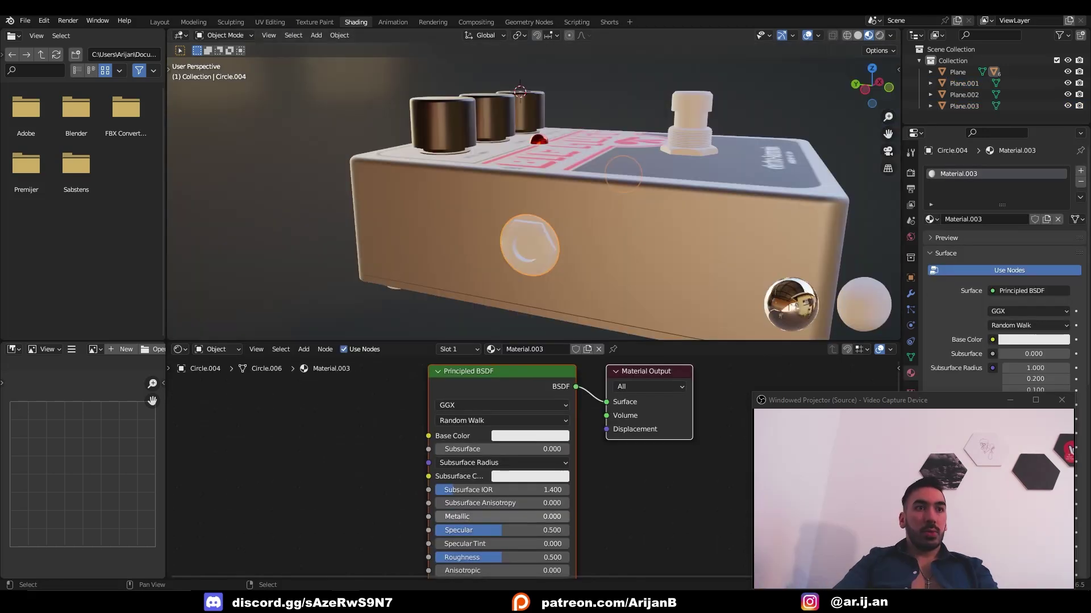
Set the side jack nut material's Metallic to 1.000 and Roughness to 0.109, and rename the material Metal
drag(511, 516, 527, 517)
drag(500, 557, 450, 557)
middle_drag(568, 250, 653, 239)
click(955, 219)
Assign the existing Metal material to the footswitch
click(677, 170)
click(930, 219)
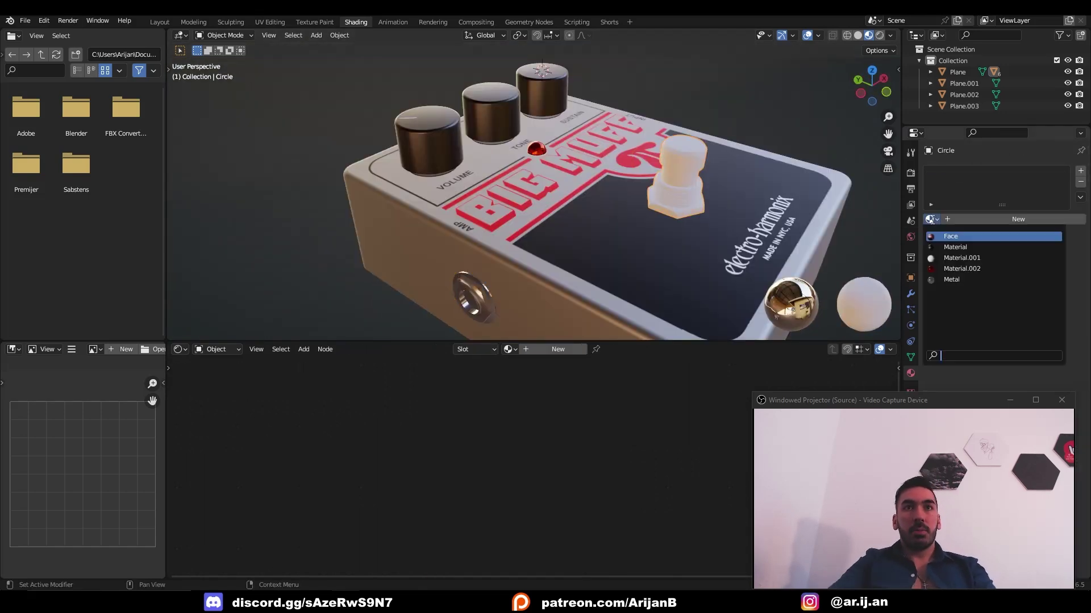
click(962, 279)
middle_drag(682, 169, 637, 180)
Add a second material slot to the side jack, assign it to the face inside the hole and create a new material there
middle_drag(597, 241, 670, 182)
scroll(511, 273, up, 3)
right_click(493, 290)
key(Tab)
shift+middle_drag(495, 292, 565, 230)
scroll(565, 230, up, 2)
middle_drag(675, 246, 654, 239)
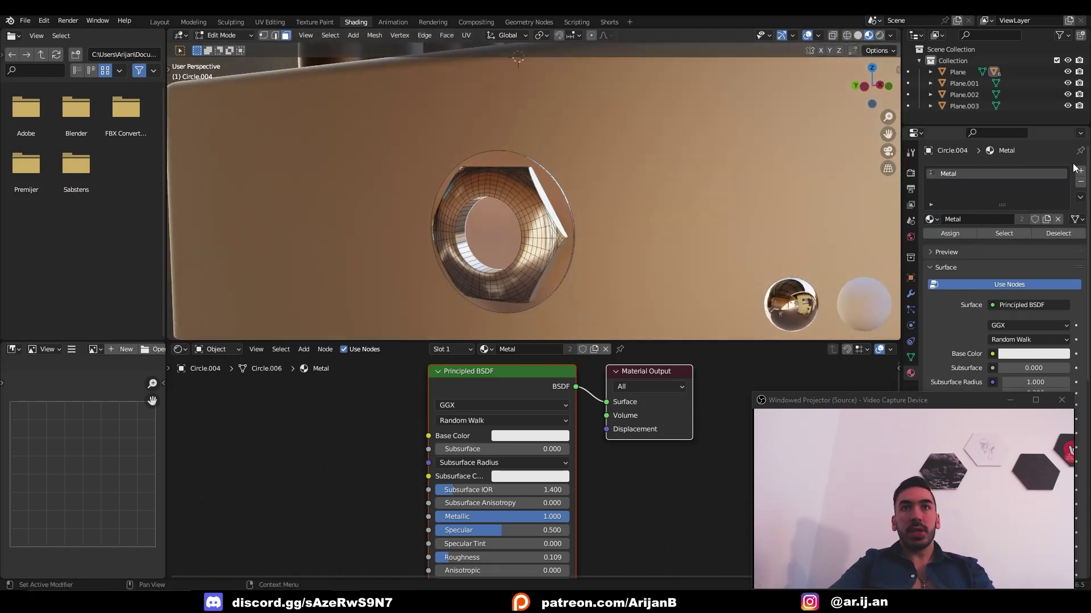
click(1081, 173)
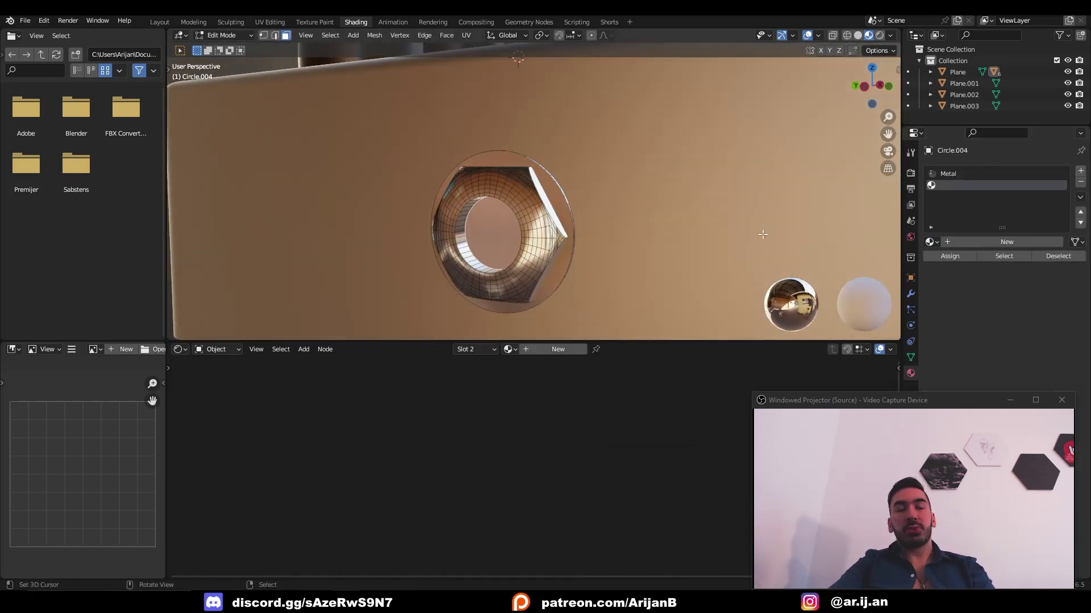
click(938, 255)
click(1007, 242)
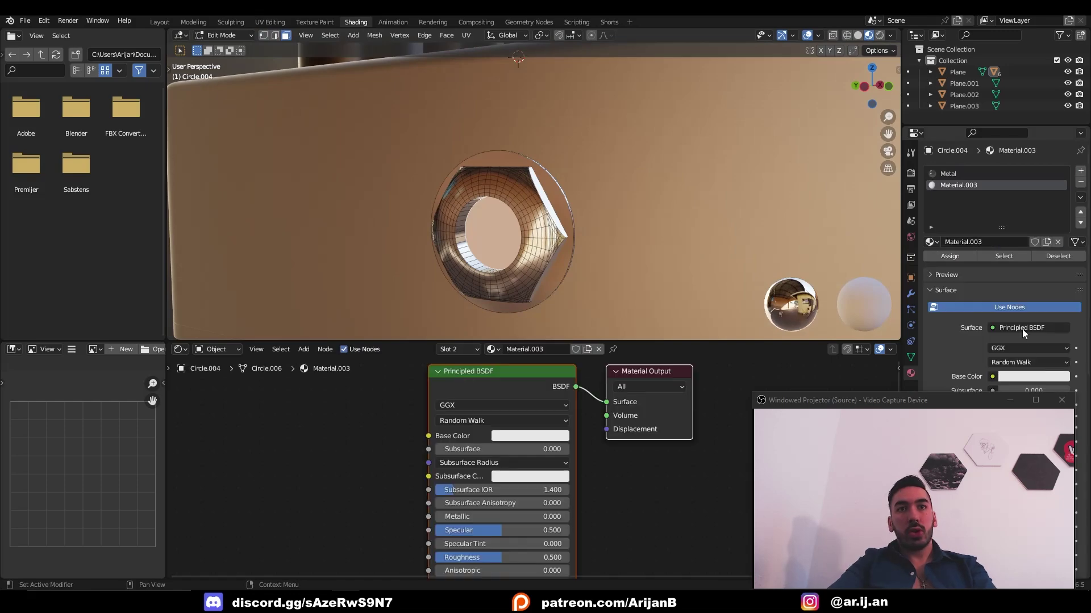
Set the jack hole material's base color to black, reduce its Specular value and leave Edit Mode
click(1031, 377)
drag(1059, 229, 1060, 295)
scroll(1063, 149, down, 6)
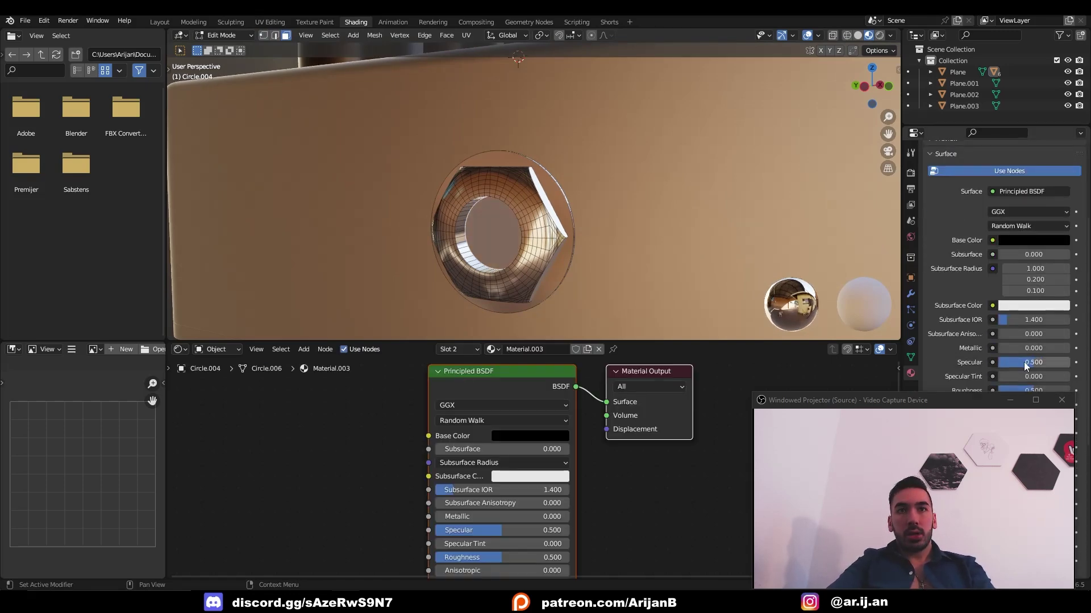
drag(1026, 365, 977, 364)
key(Tab)
middle_drag(630, 230, 532, 296)
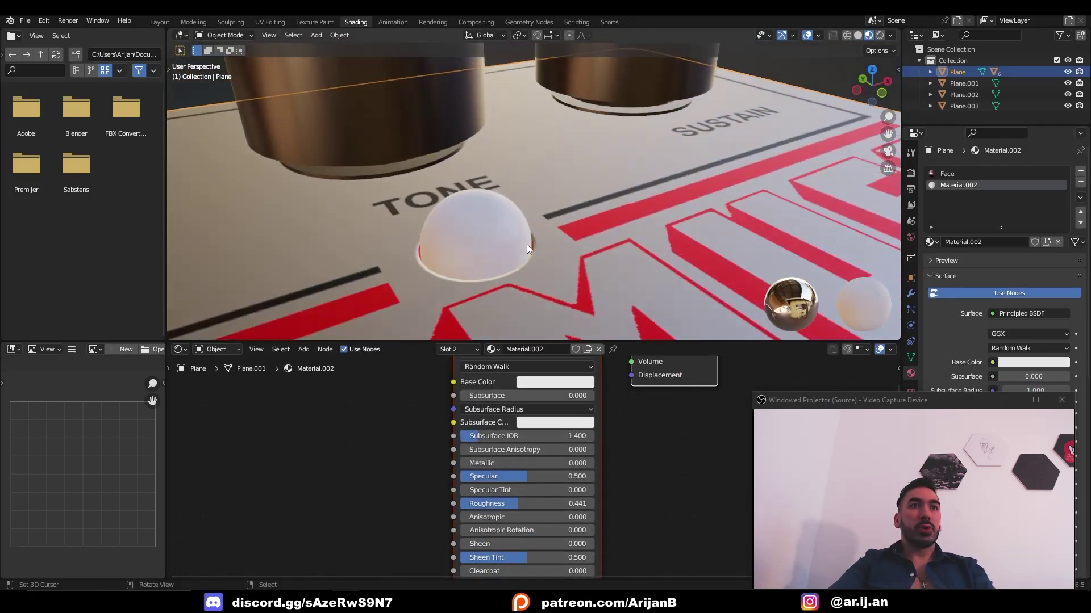
Set the LED dome material's base color to a saturated red with Saturation 1.000 and Value 0.800
middle_drag(554, 436, 545, 473)
click(548, 419)
click(560, 323)
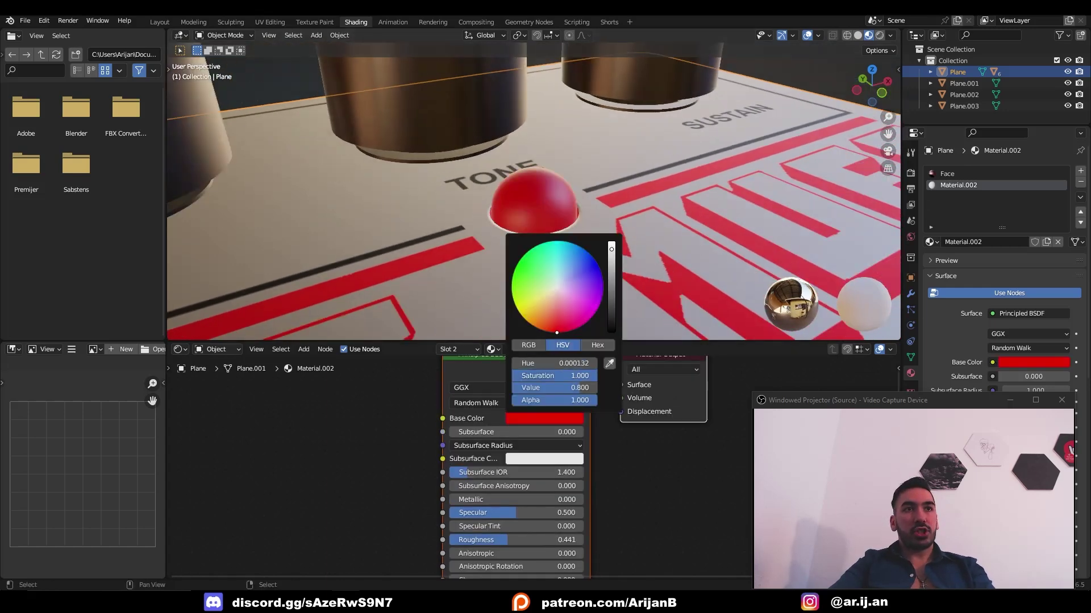
Lower the red LED material's Roughness and raise its Transmission for a glossy, glass-like look
middle_drag(480, 468, 479, 396)
drag(510, 469, 461, 468)
middle_drag(461, 468, 463, 435)
drag(472, 544, 588, 544)
Create a new material for the four feet on the pedal's underside and open its base color for editing
scroll(541, 263, up, 3)
middle_drag(541, 262, 642, 264)
scroll(696, 255, up, 3)
scroll(682, 233, down, 3)
middle_drag(667, 208, 586, 220)
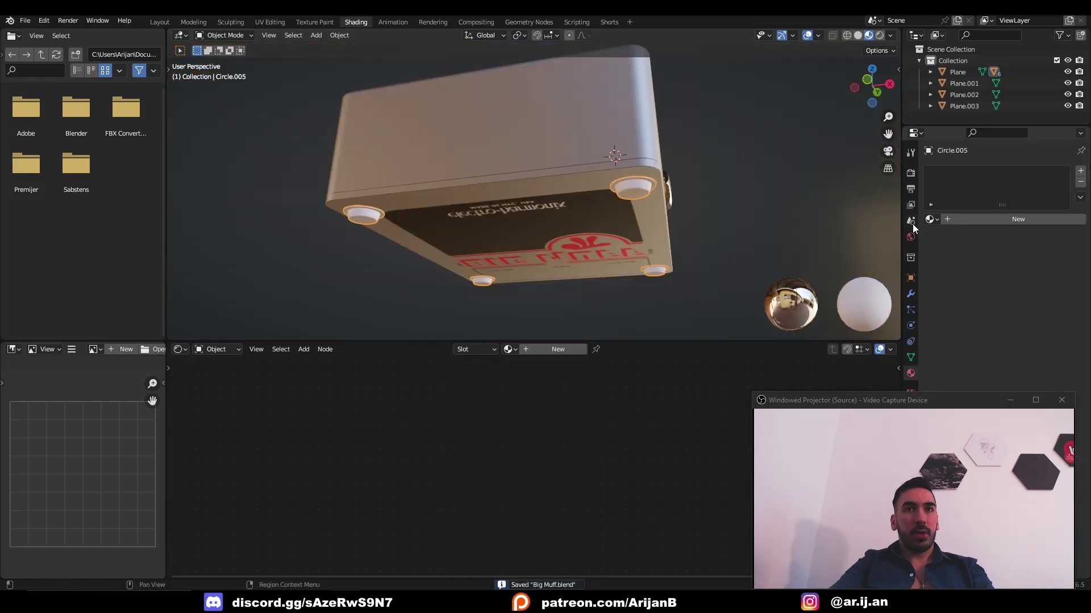
click(960, 219)
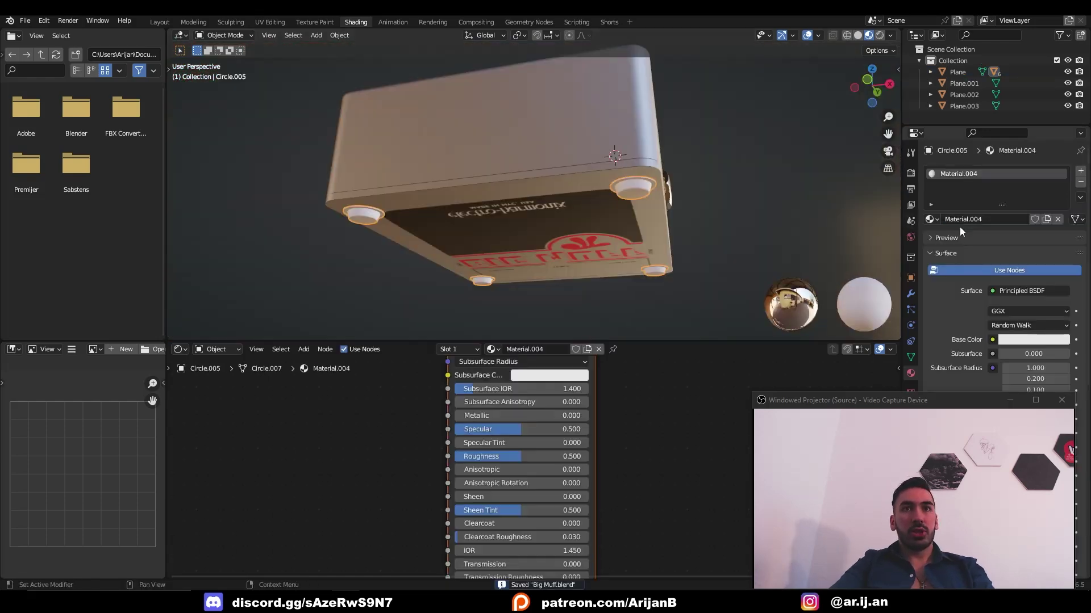
click(1043, 340)
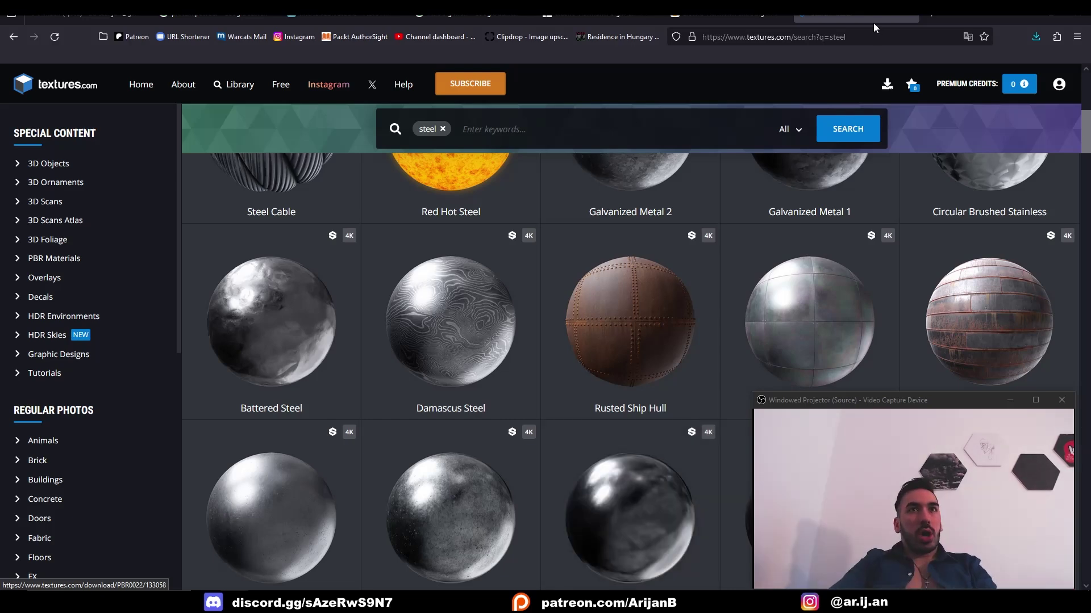
Browse the steel textures on textures.com and open the galvanized metal material with its flat maps
scroll(502, 281, down, 2)
scroll(502, 280, up, 4)
click(626, 260)
scroll(663, 287, down, 2)
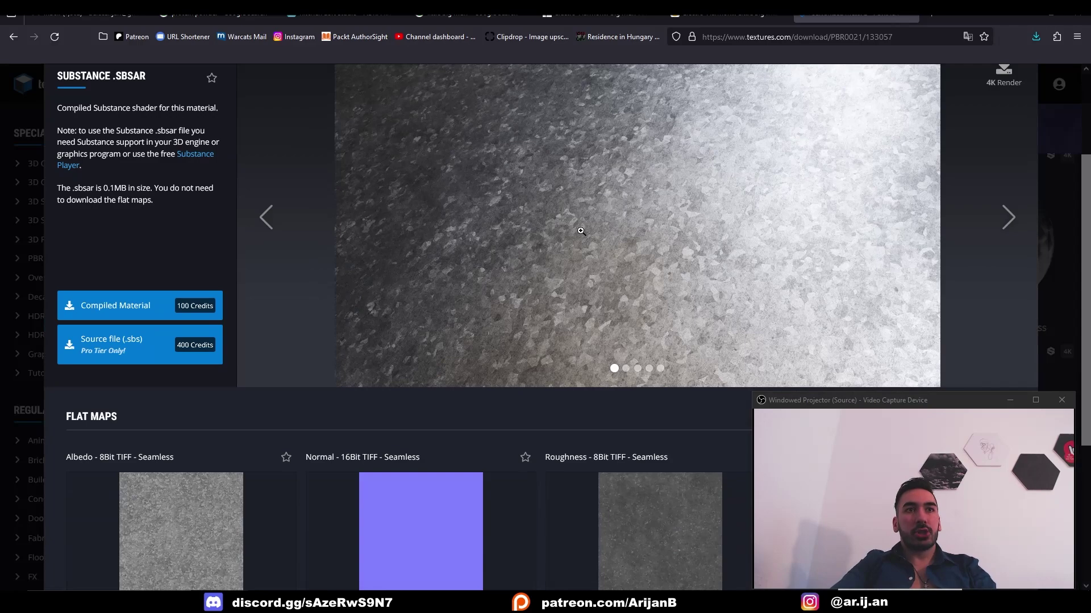
scroll(583, 234, down, 4)
scroll(807, 289, up, 3)
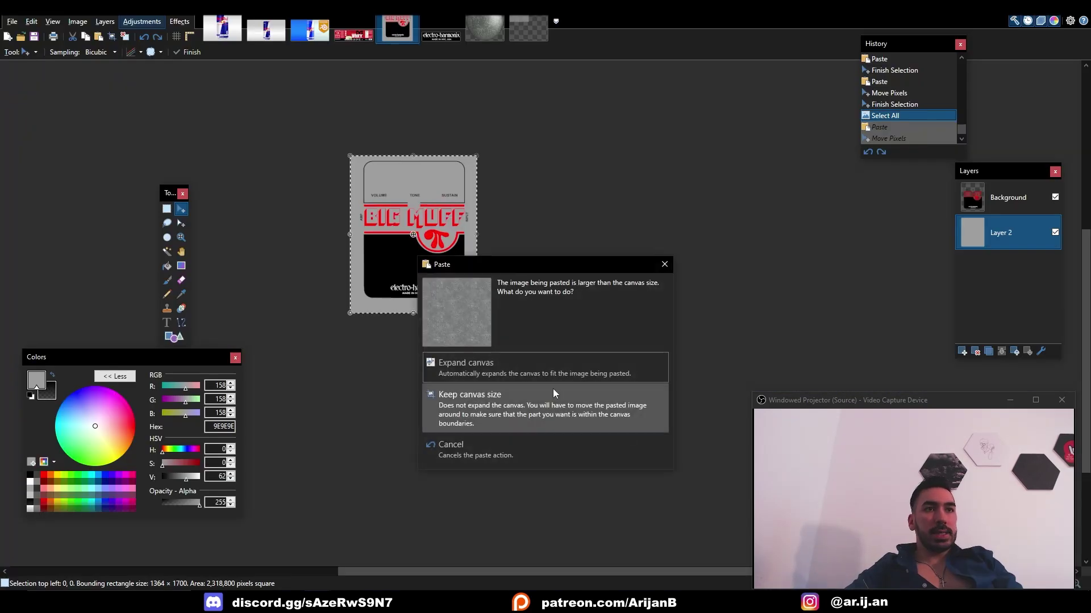
In paint.net, paste the metal texture onto Layer 2 keeping the canvas size, scale it to about 1729 × 1729 pixels and adjust its brightness and contrast
click(591, 401)
middle_drag(592, 401, 529, 358)
shift+drag(657, 491, 424, 320)
ctrl+scroll(424, 321, up, 3)
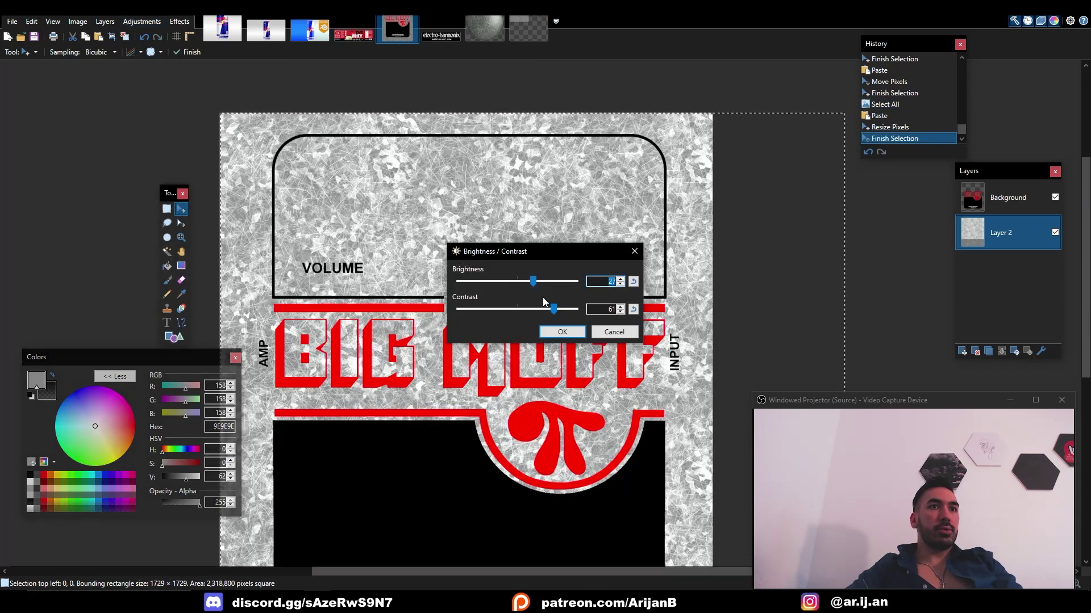
drag(553, 309, 530, 281)
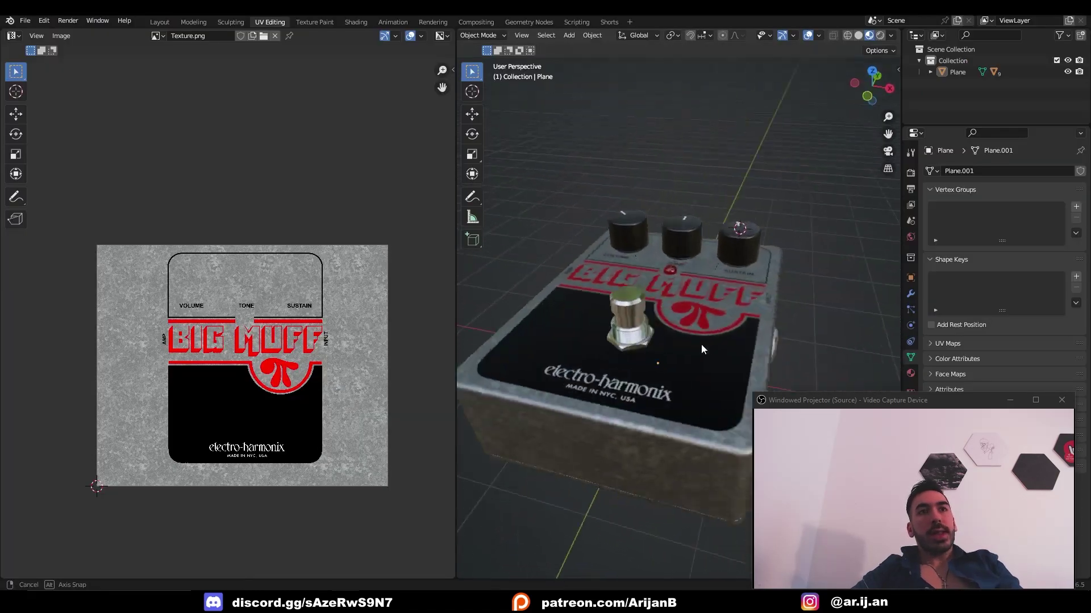
Examine the textured pedal model in Blender from several angles and distances
mouse_move(701, 343)
middle_down()
mouse_move(541, 361)
mouse_move(802, 350)
mouse_move(670, 400)
mouse_move(604, 353)
mouse_move(696, 332)
middle_up()
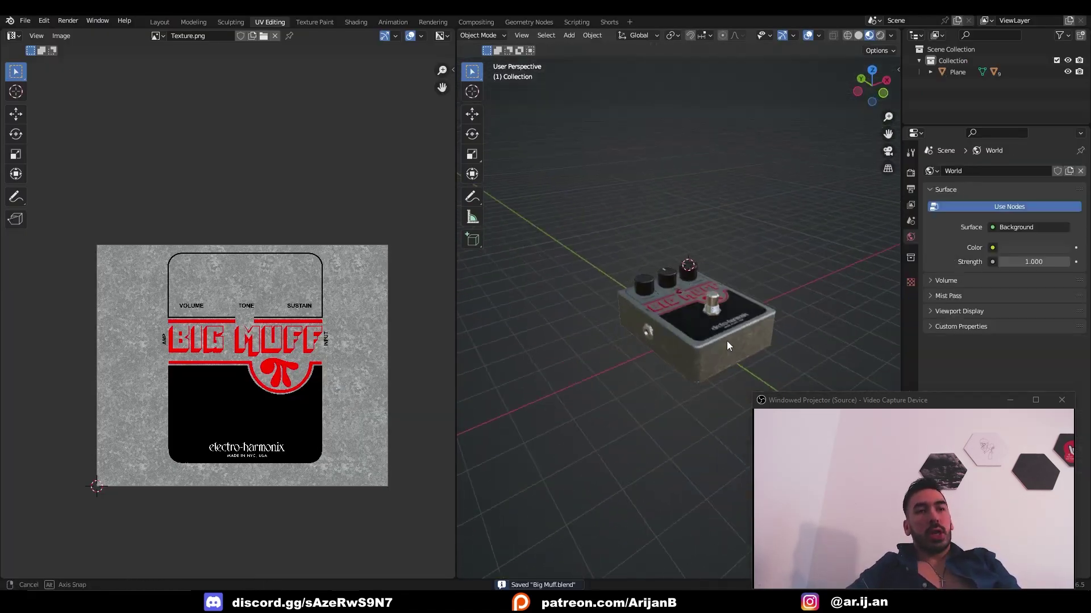
middle_drag(727, 342, 694, 321)
scroll(714, 301, up, 3)
scroll(745, 305, down, 2)
scroll(693, 312, down, 2)
scroll(684, 311, up, 3)
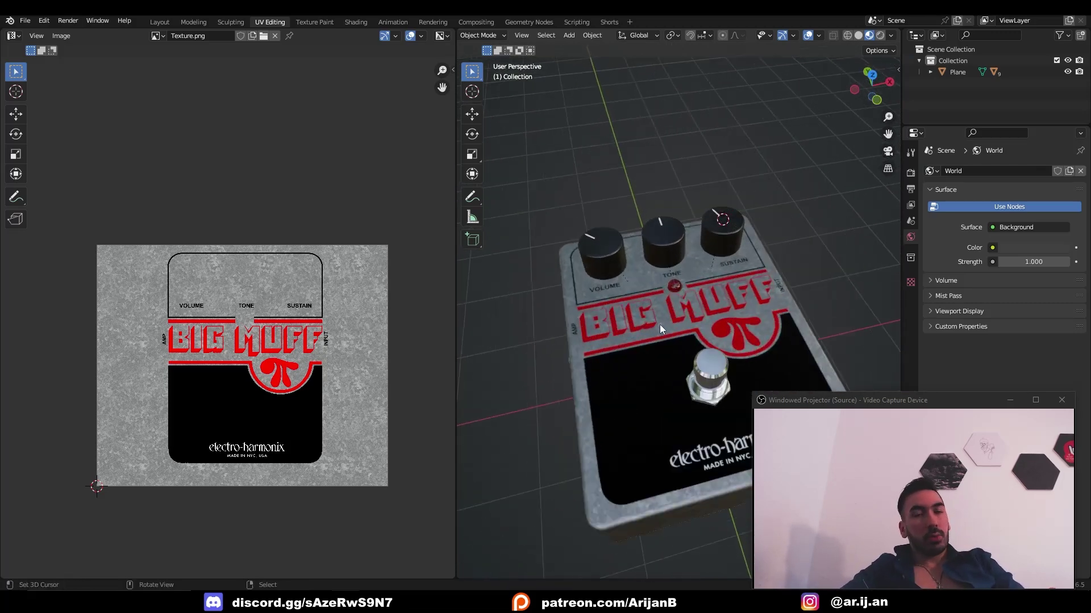
scroll(720, 284, down, 2)
middle_drag(658, 339, 697, 341)
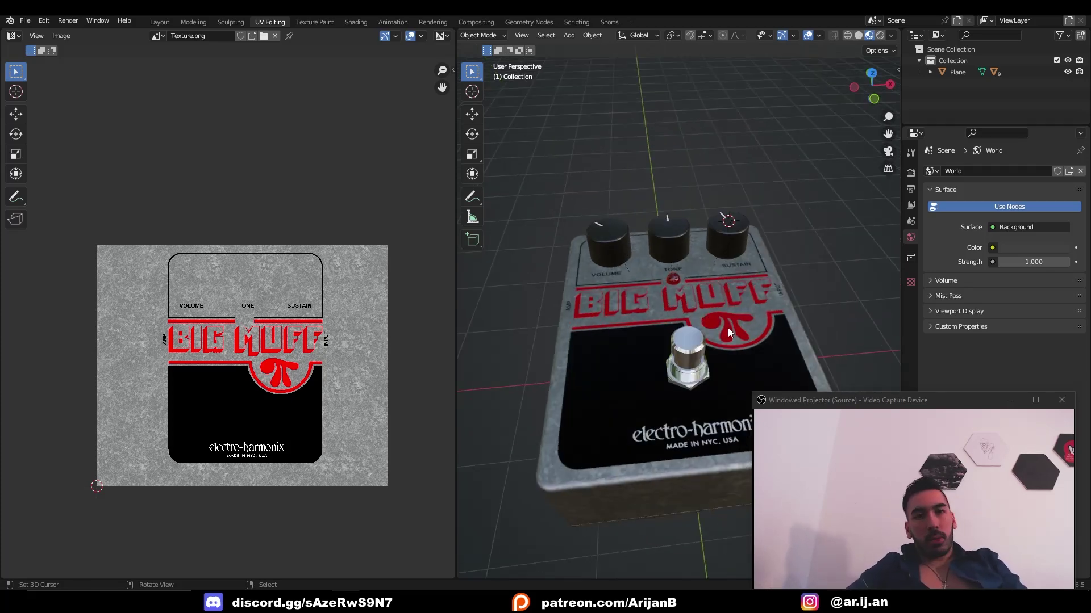